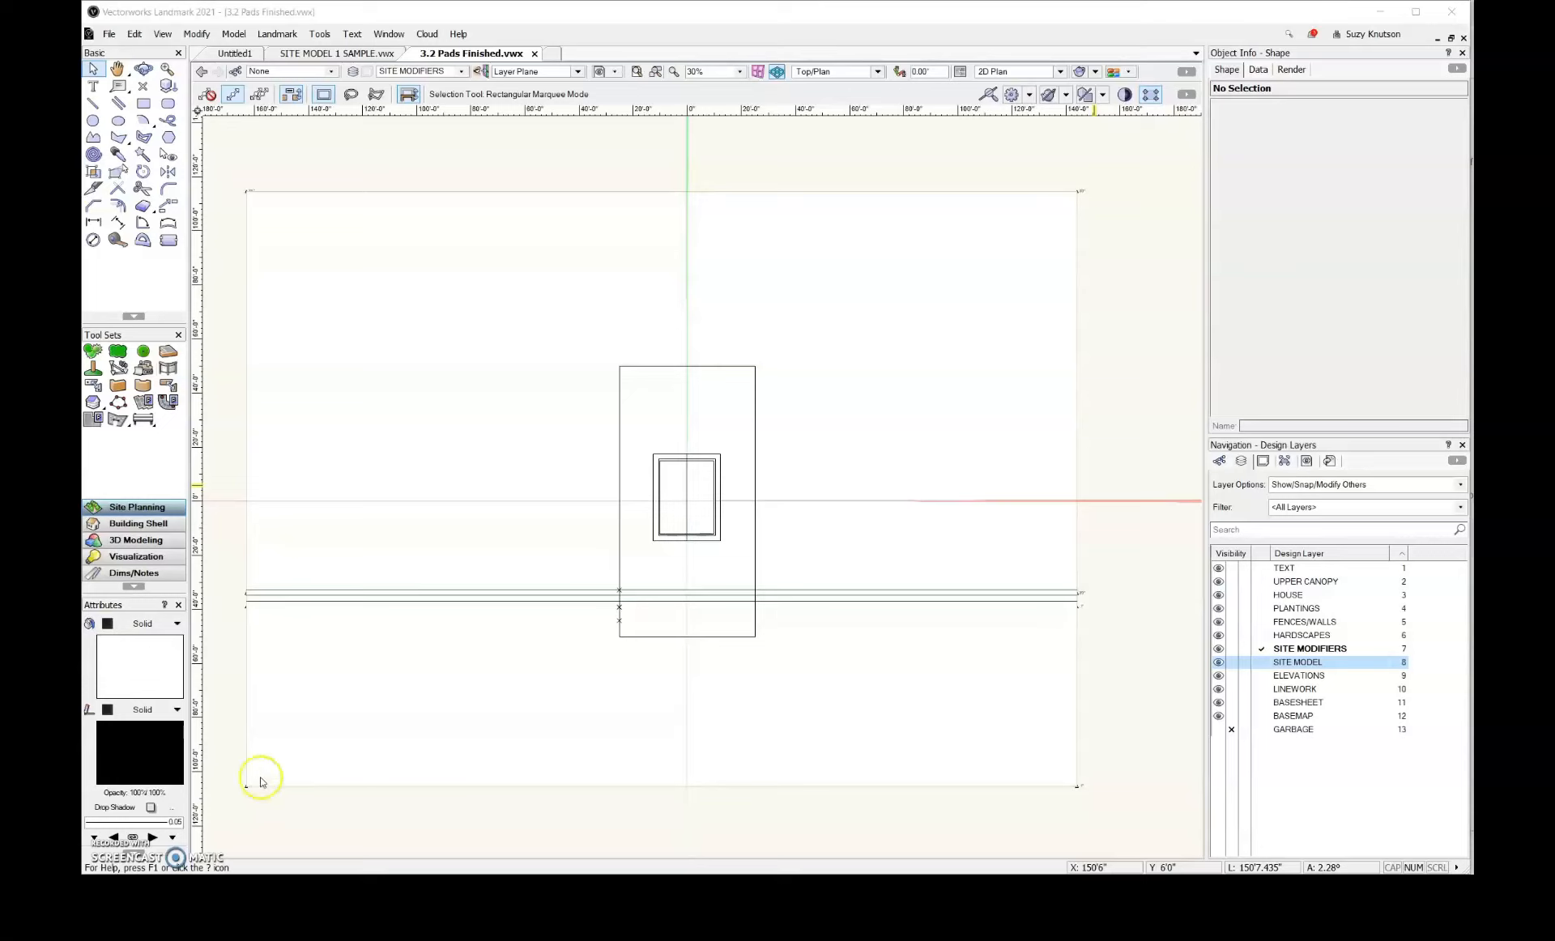
Start the Hardscape tool and set the main area class in its 2D settings to MATERIAL-CONCRETE
left_click(169, 353)
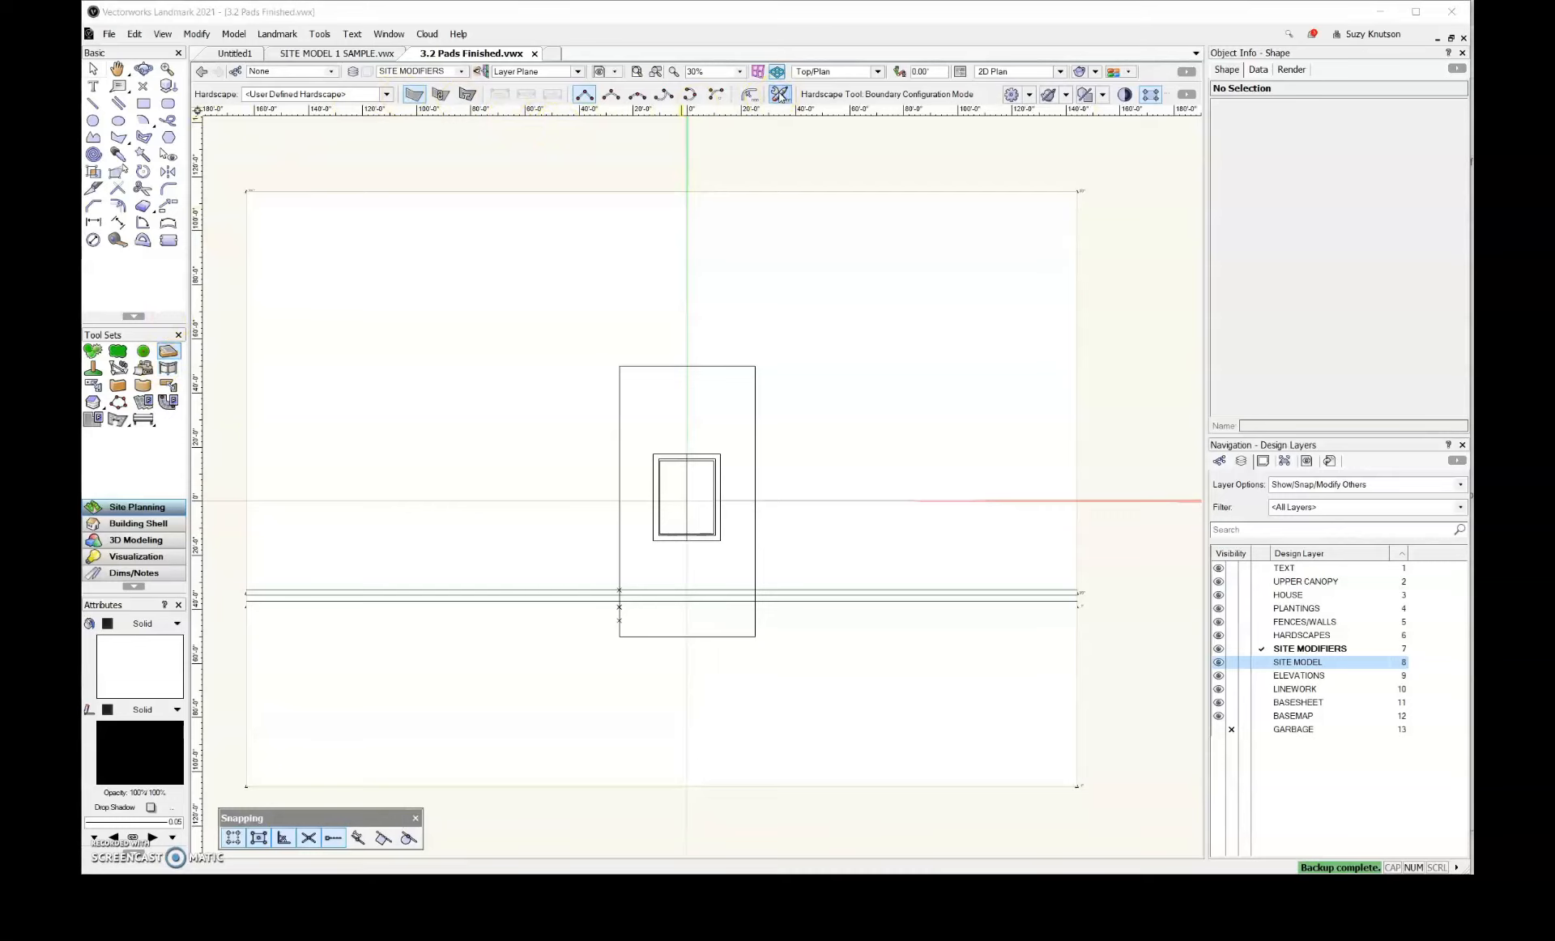
left_click(780, 94)
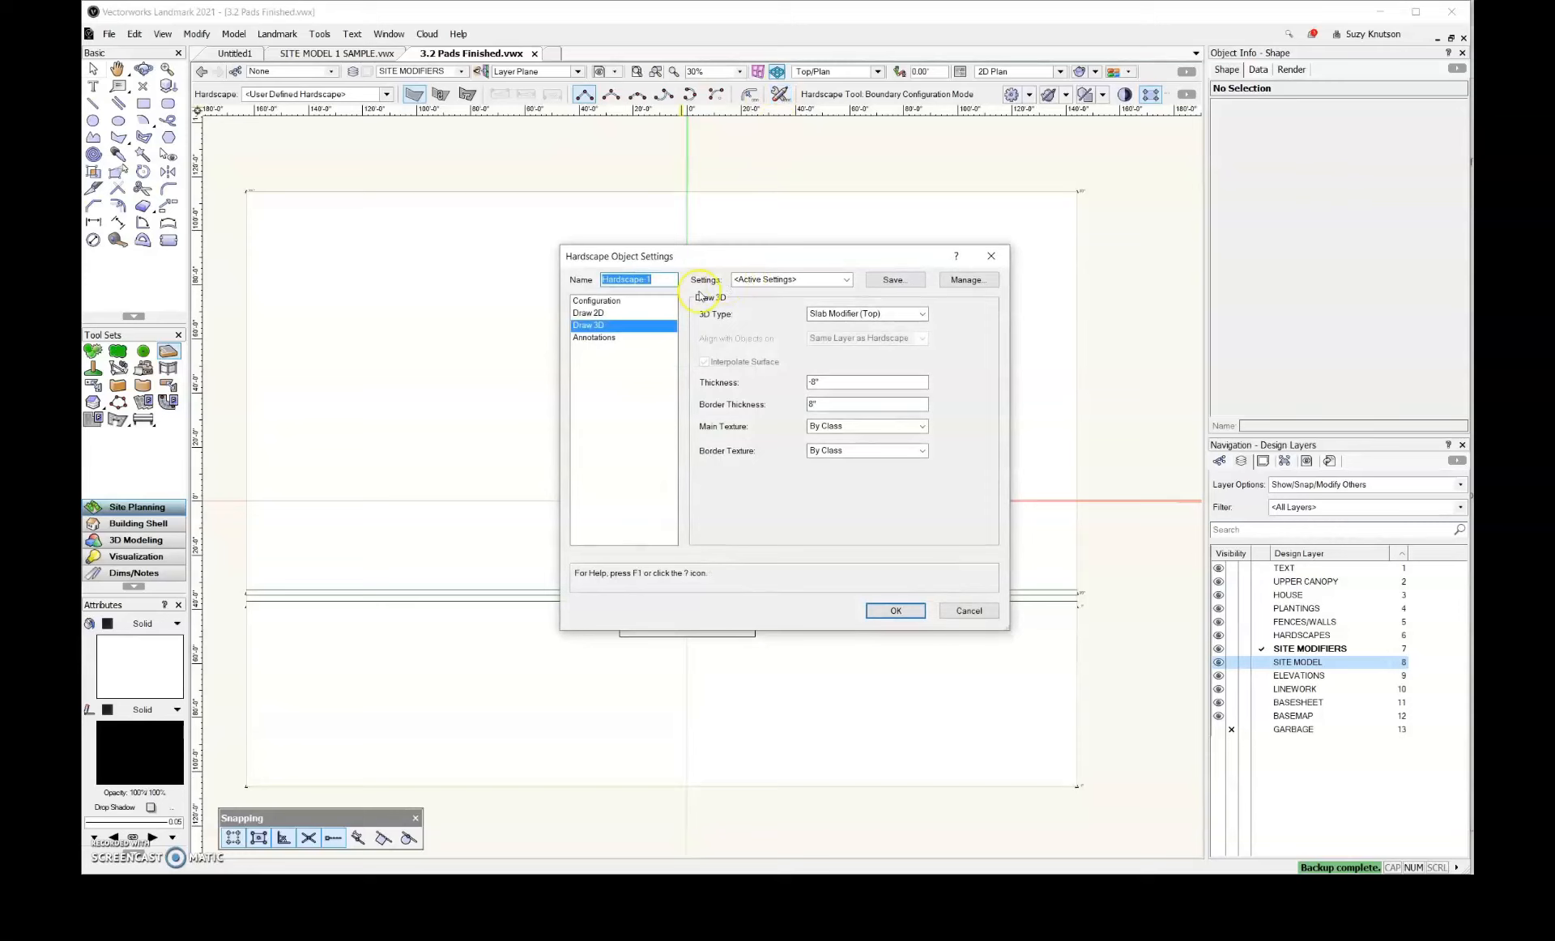
left_click(636, 313)
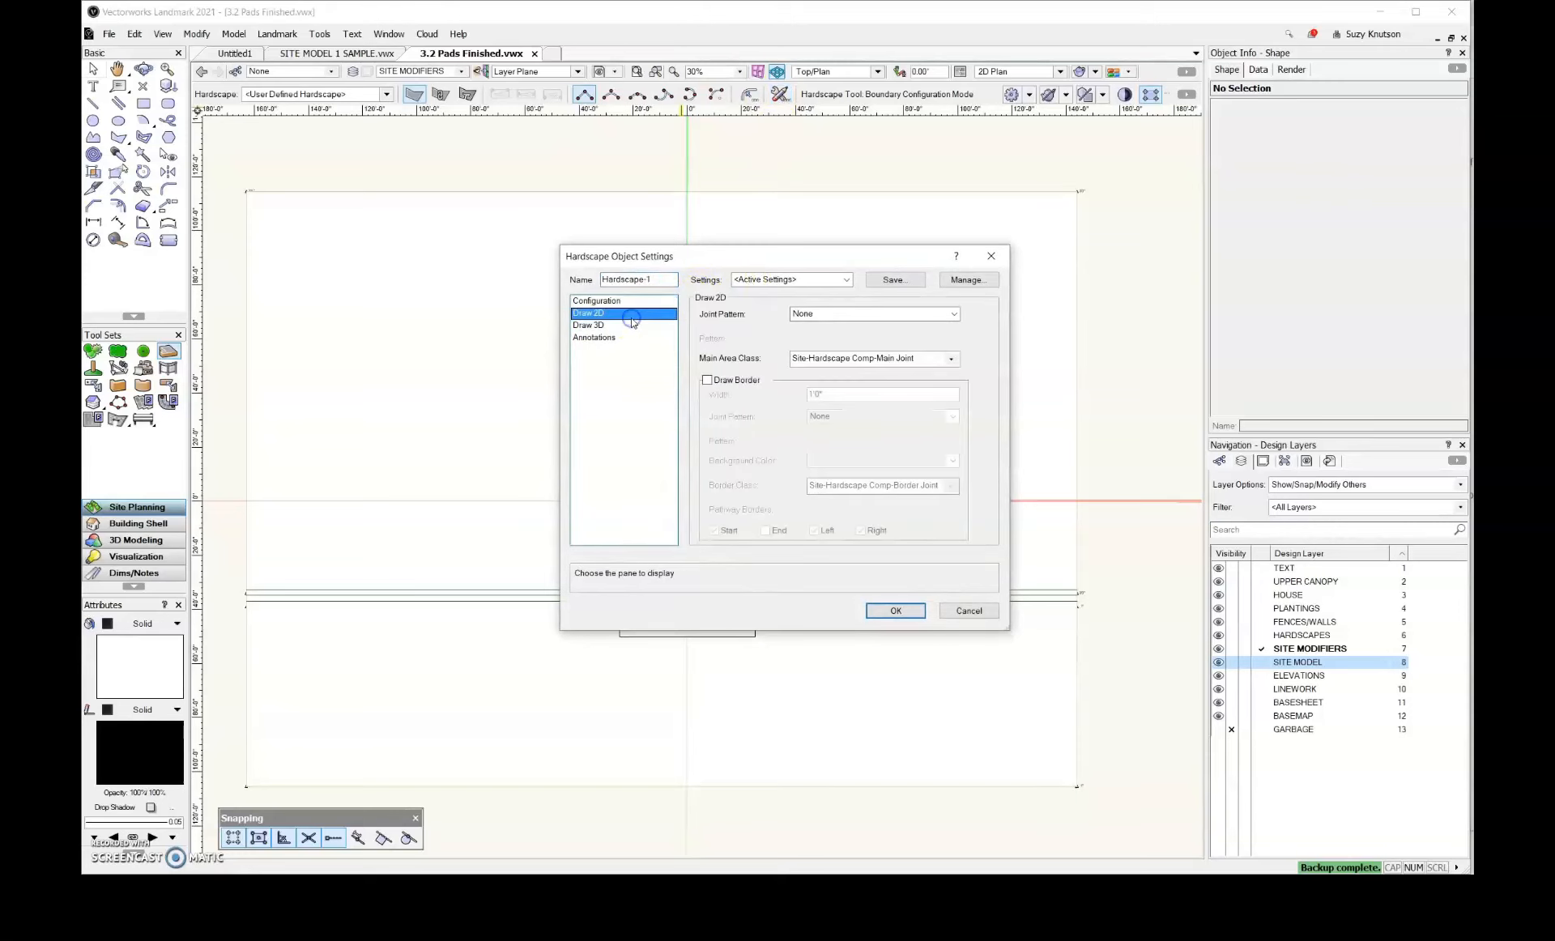
left_click(818, 357)
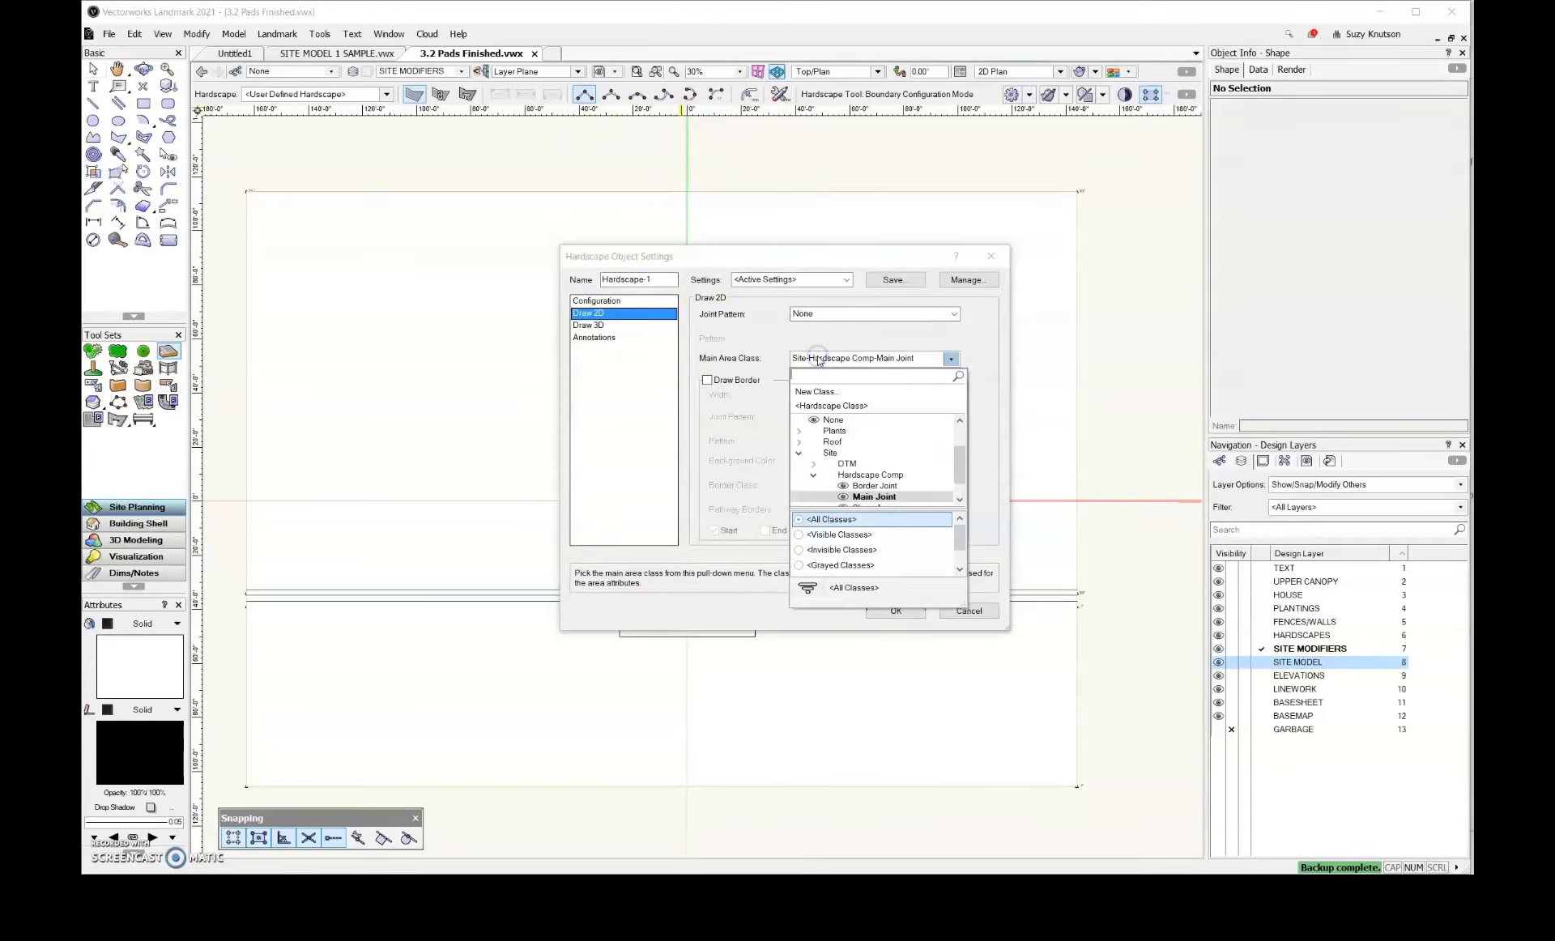
left_click_drag(960, 459, 960, 444)
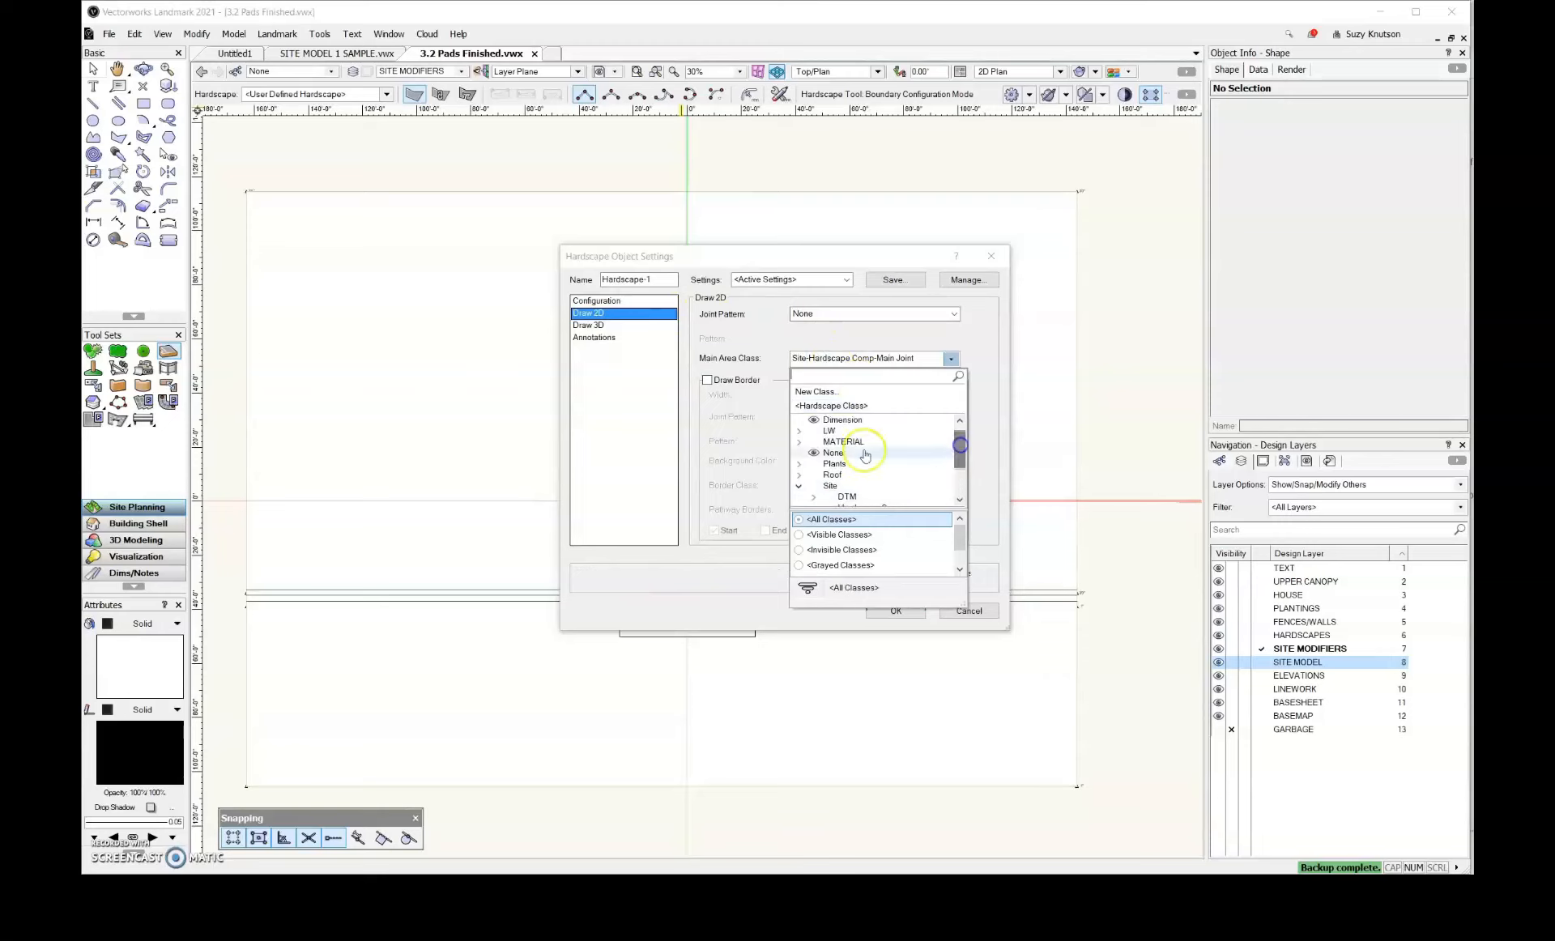
left_click(798, 443)
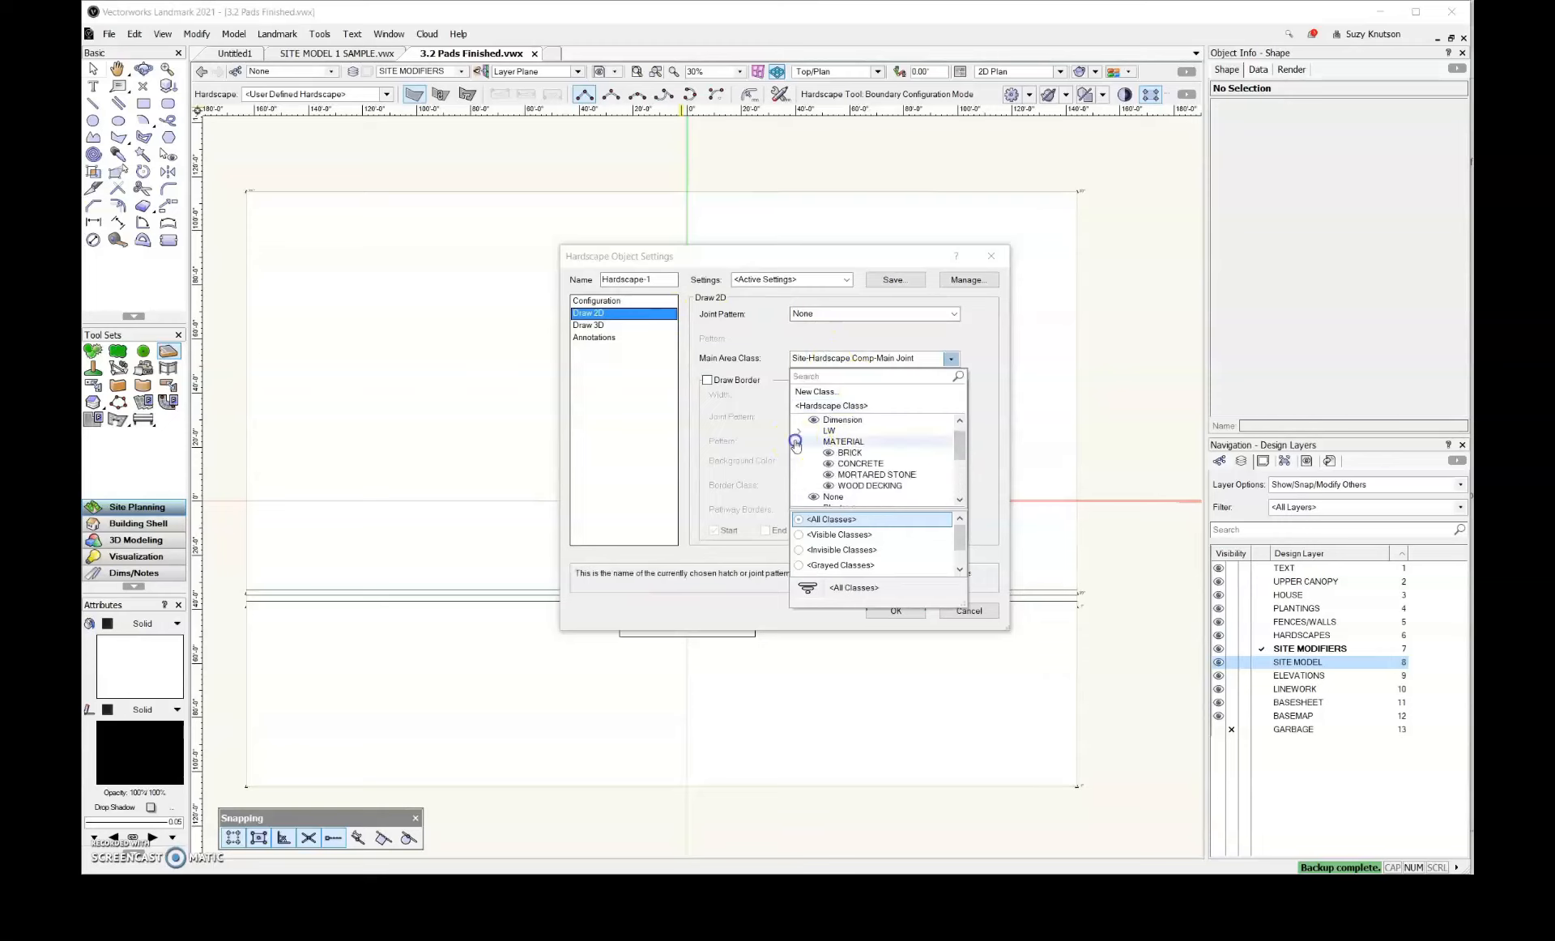
left_click(852, 463)
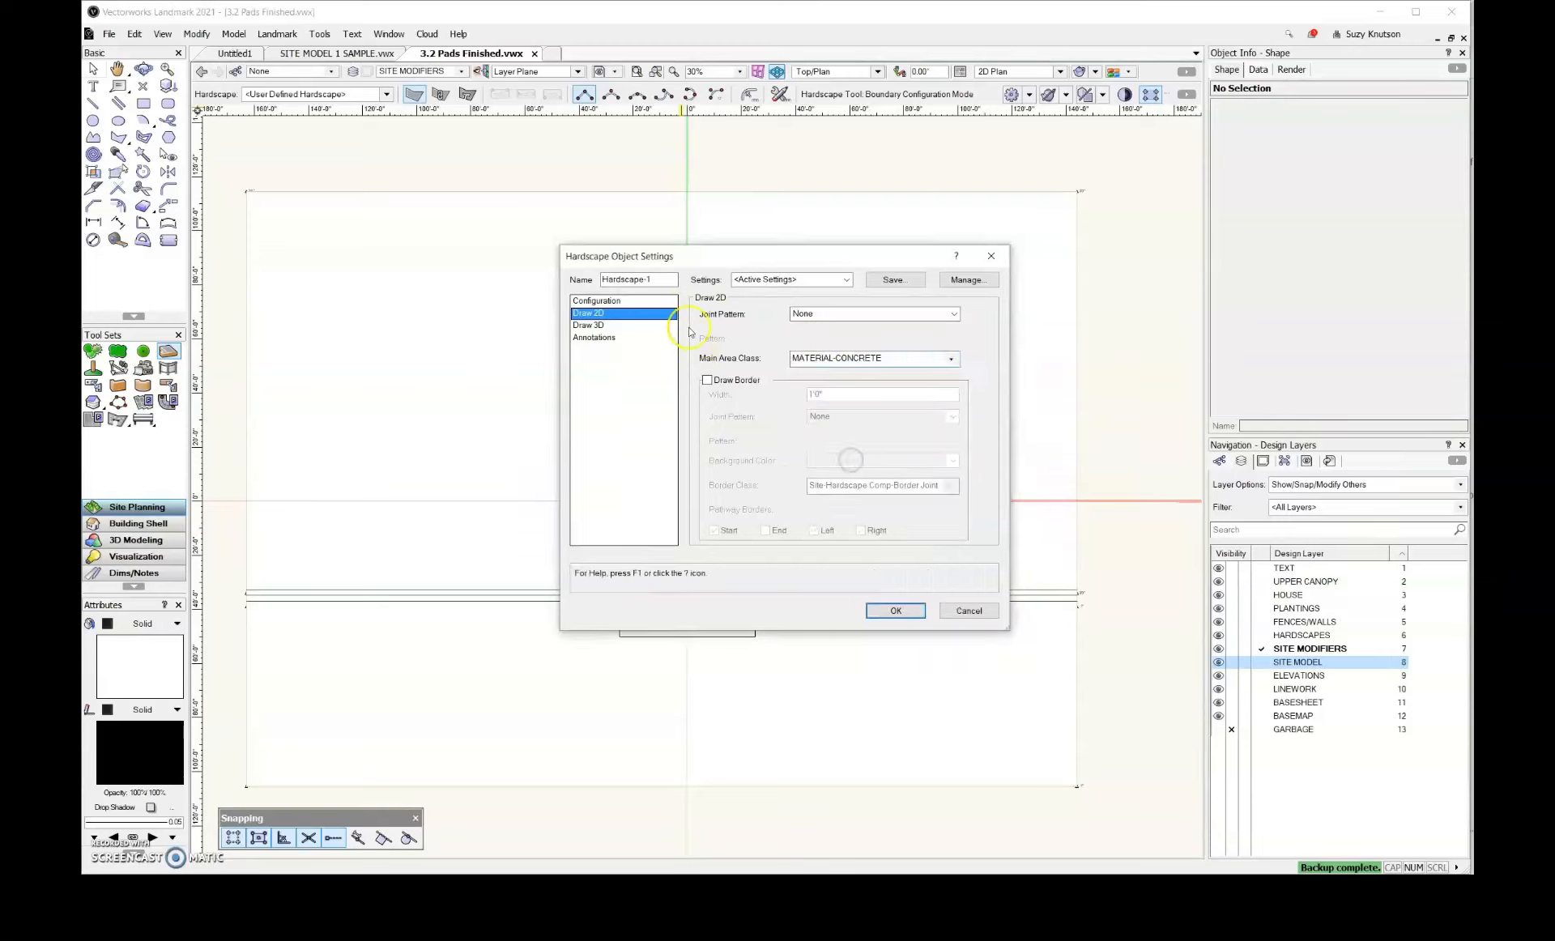
Set the hardscape's 3D type to Slab and the datum of its main area components to Top of component
left_click(599, 325)
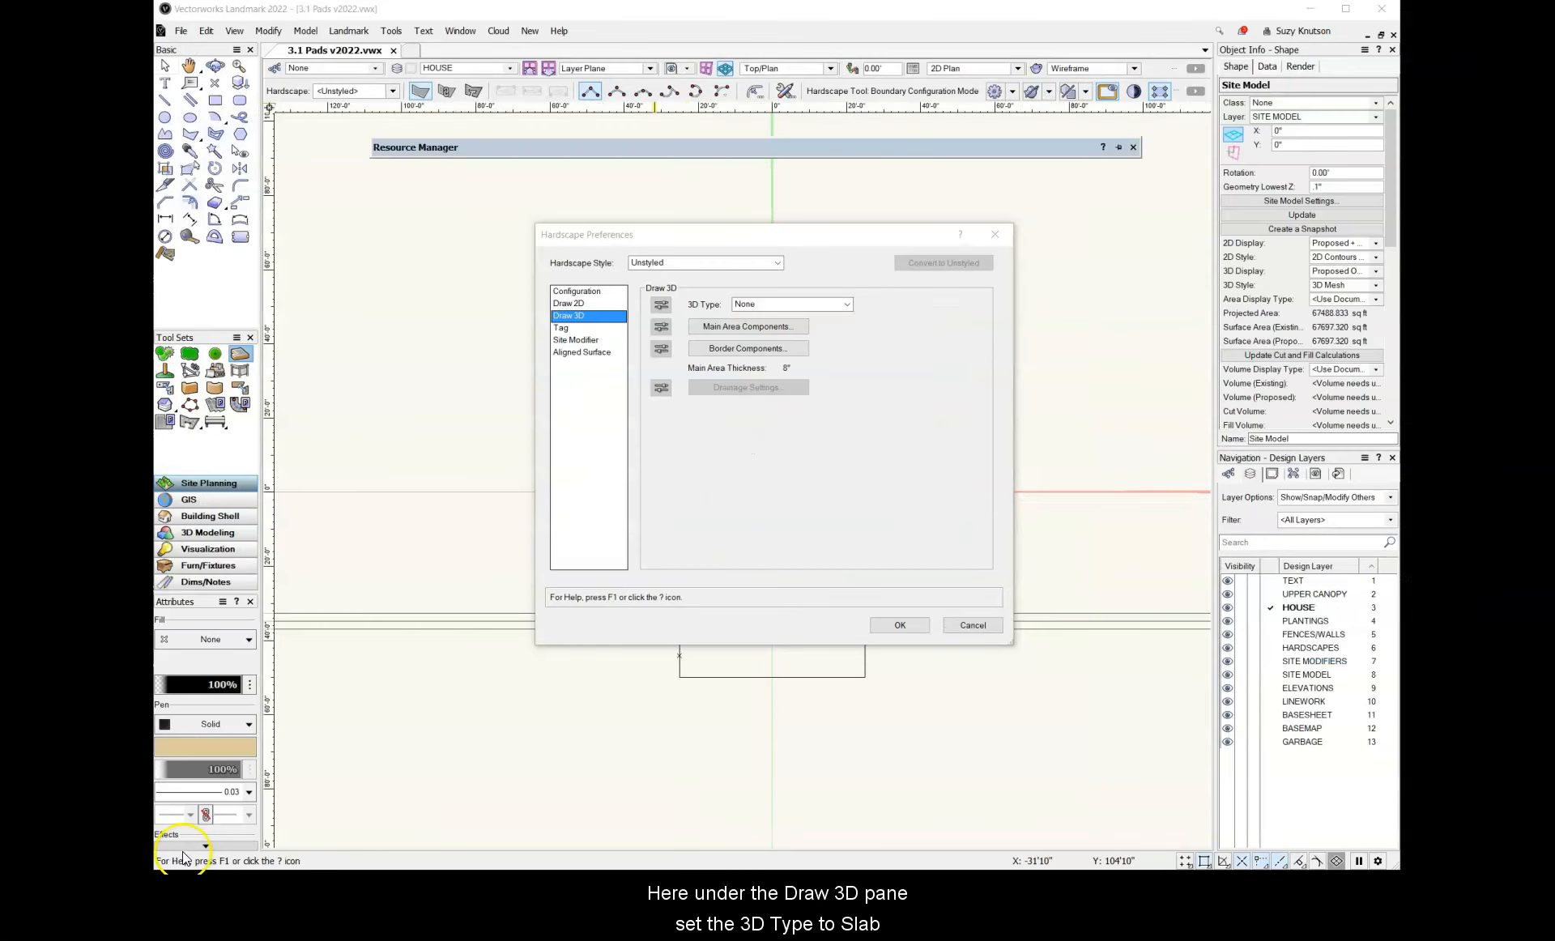
left_click(608, 319)
left_click(820, 304)
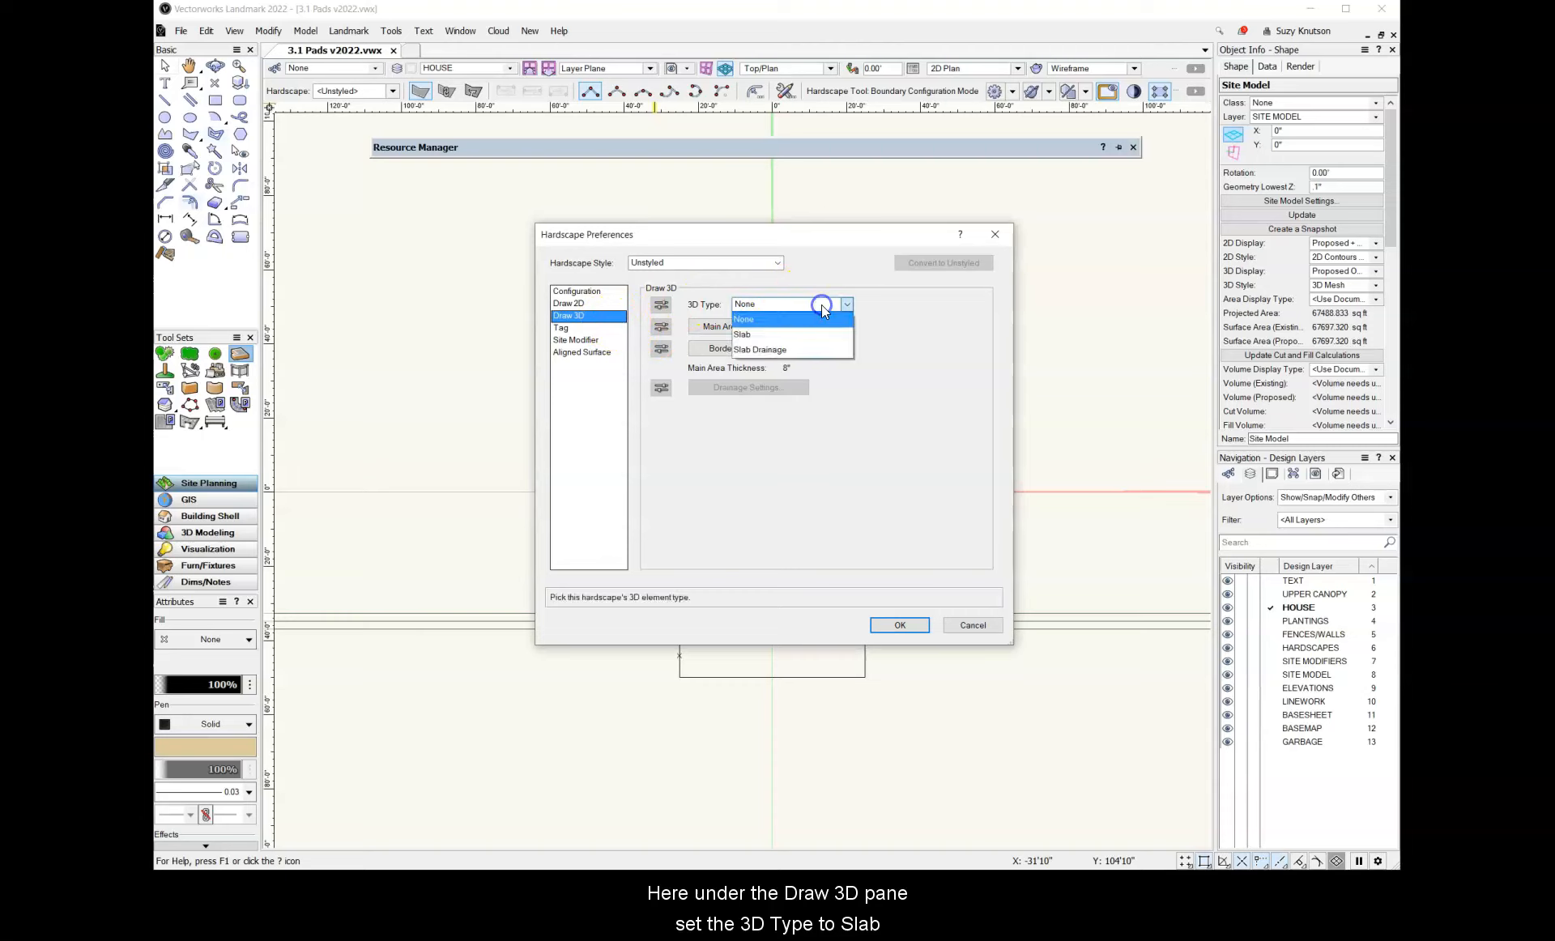
left_click(794, 334)
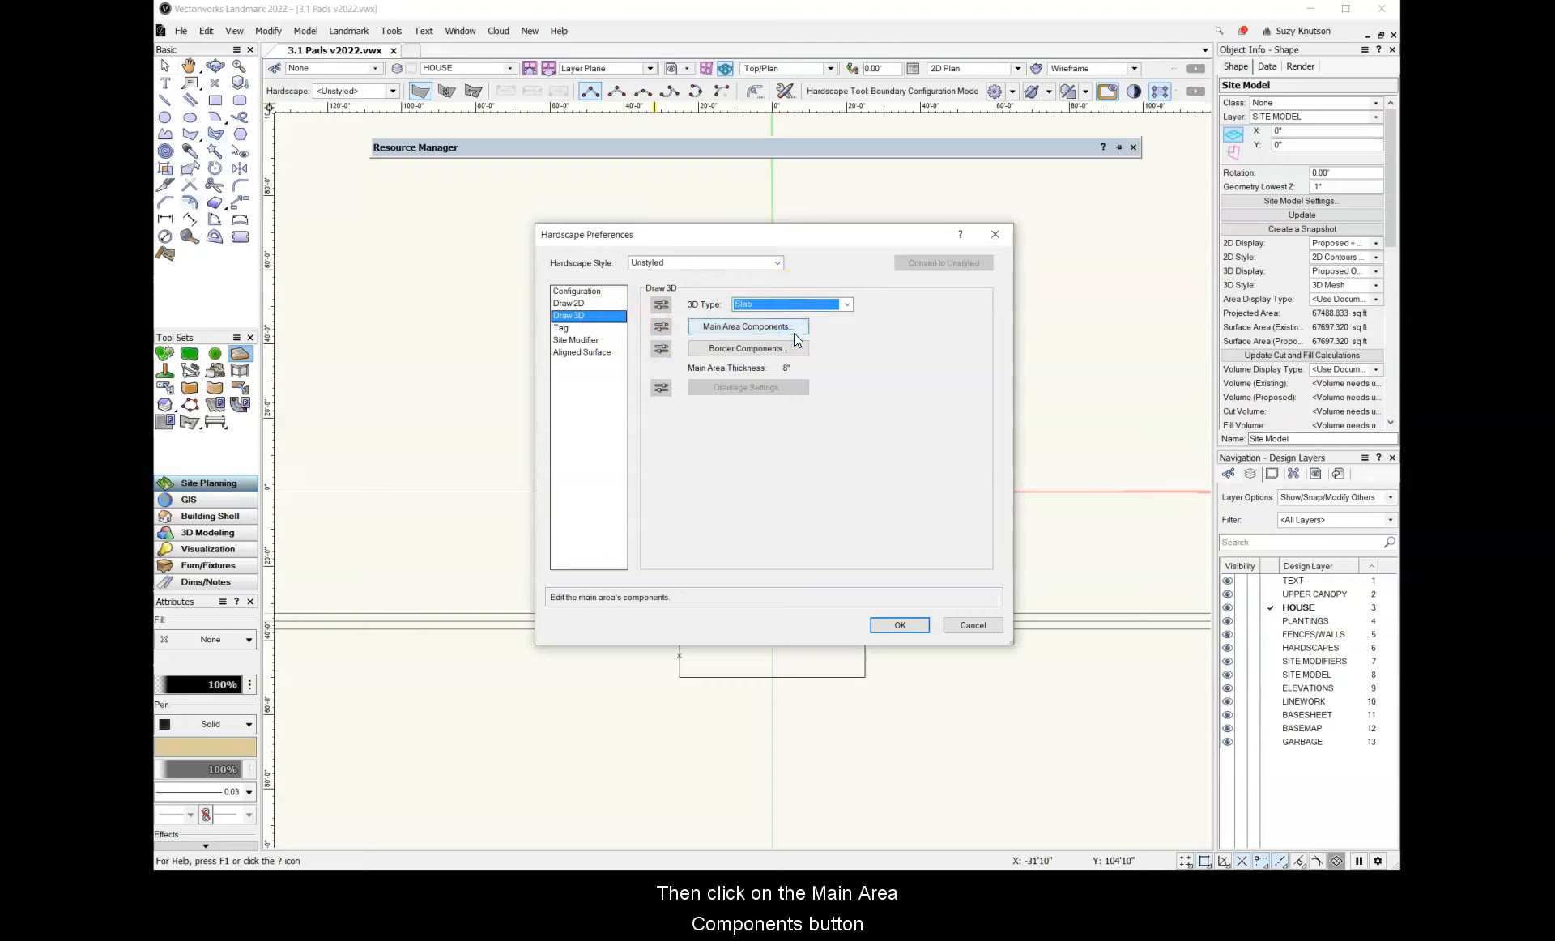
left_click(800, 328)
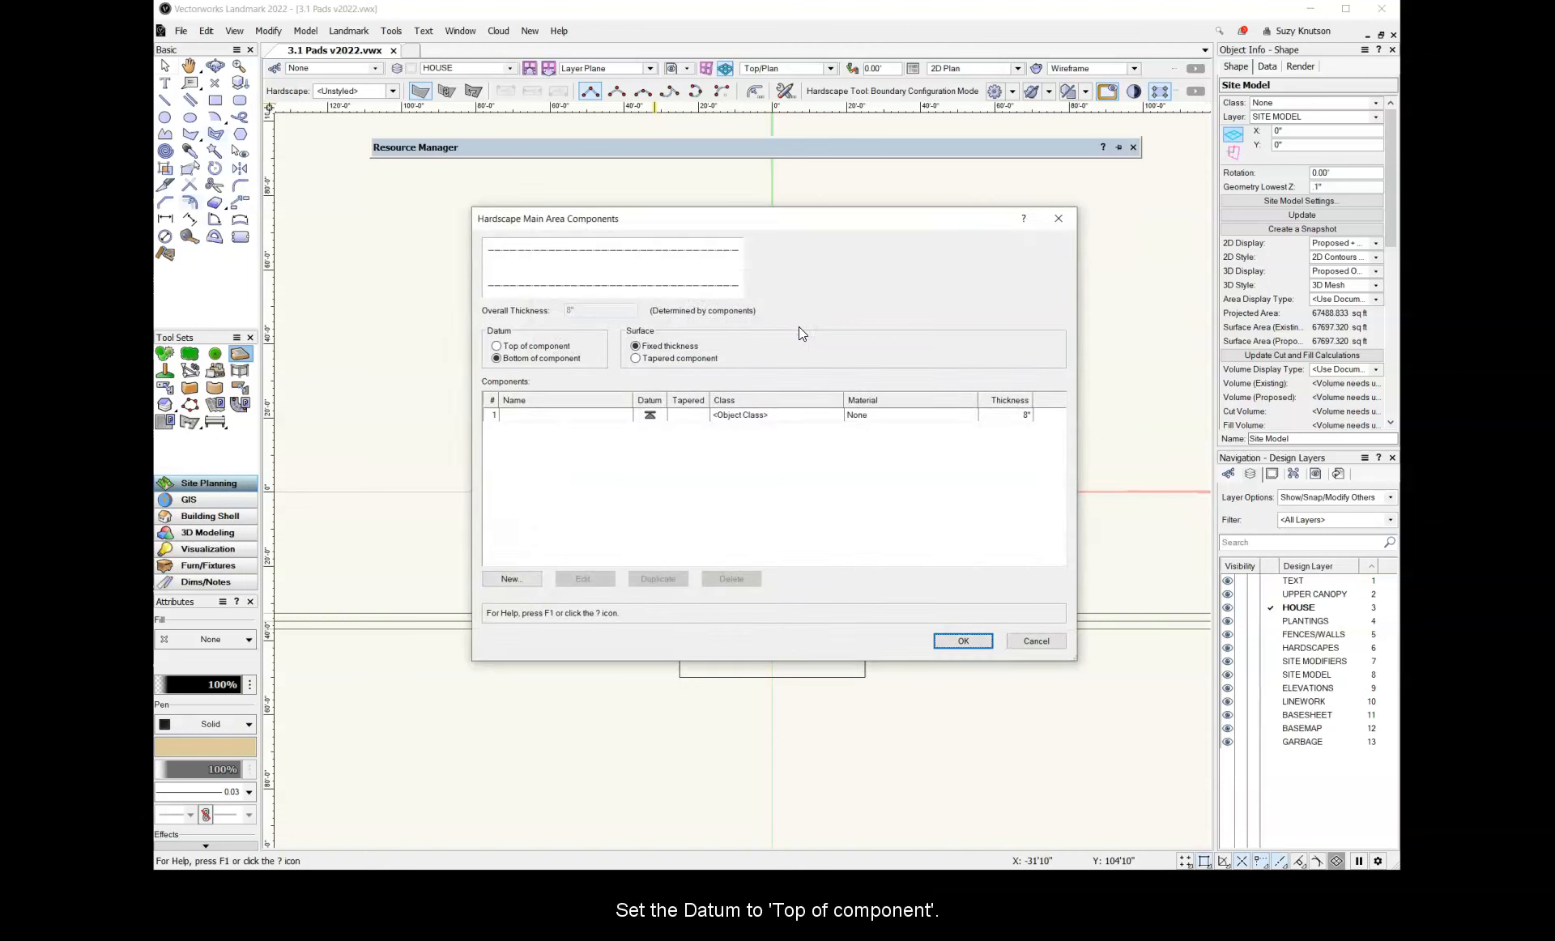
left_click(496, 347)
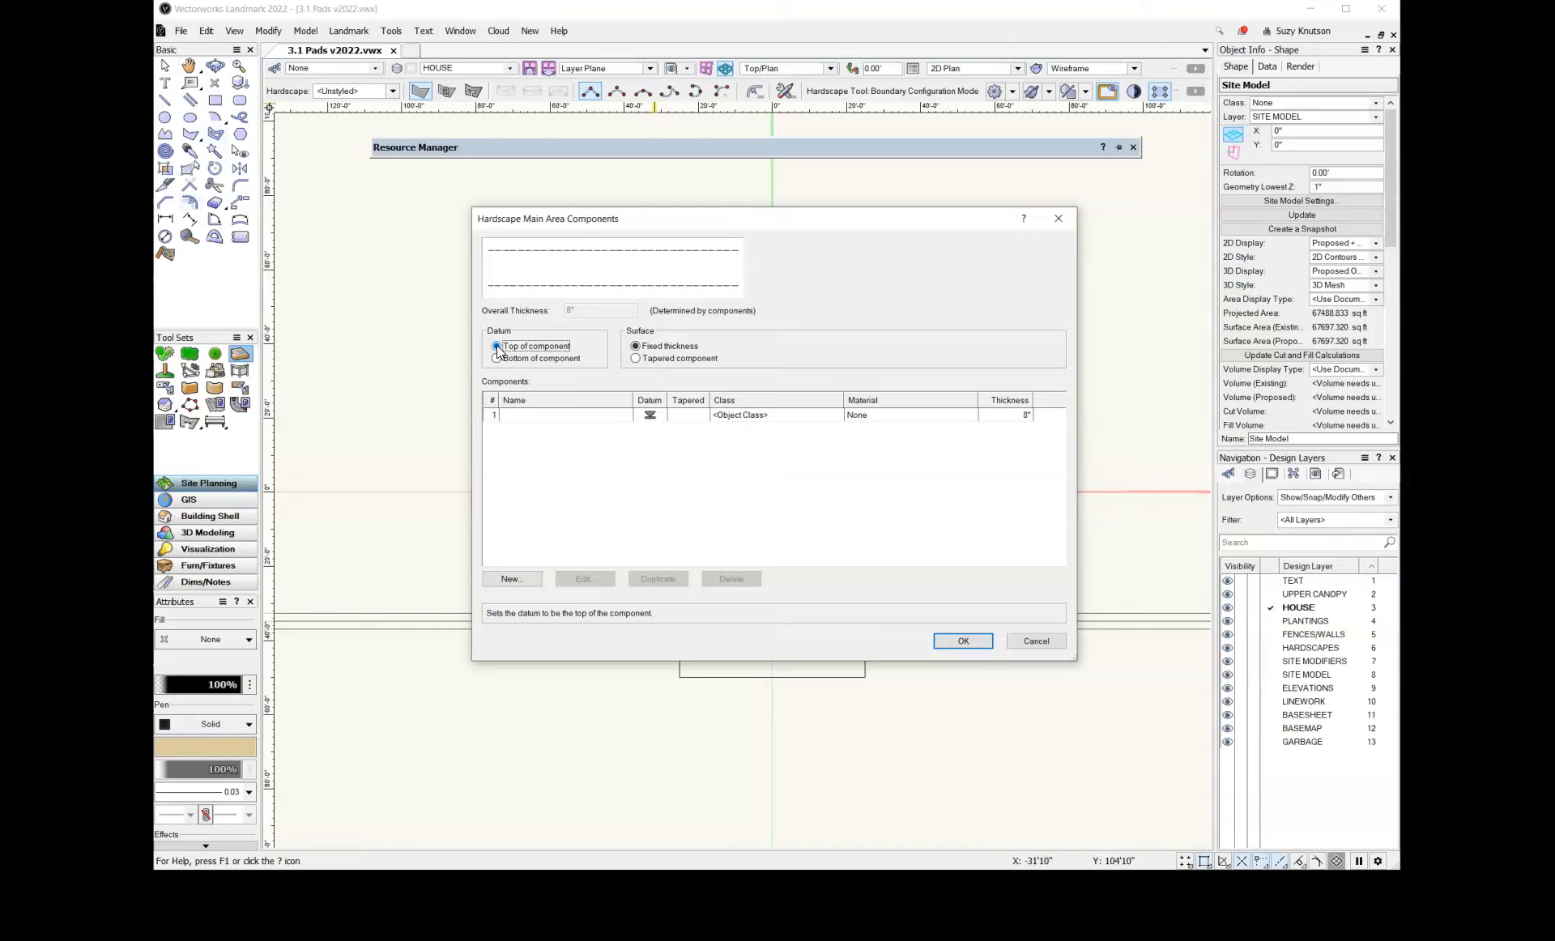
Edit the main area's only component and set its thickness to 4 inches
left_click(537, 415)
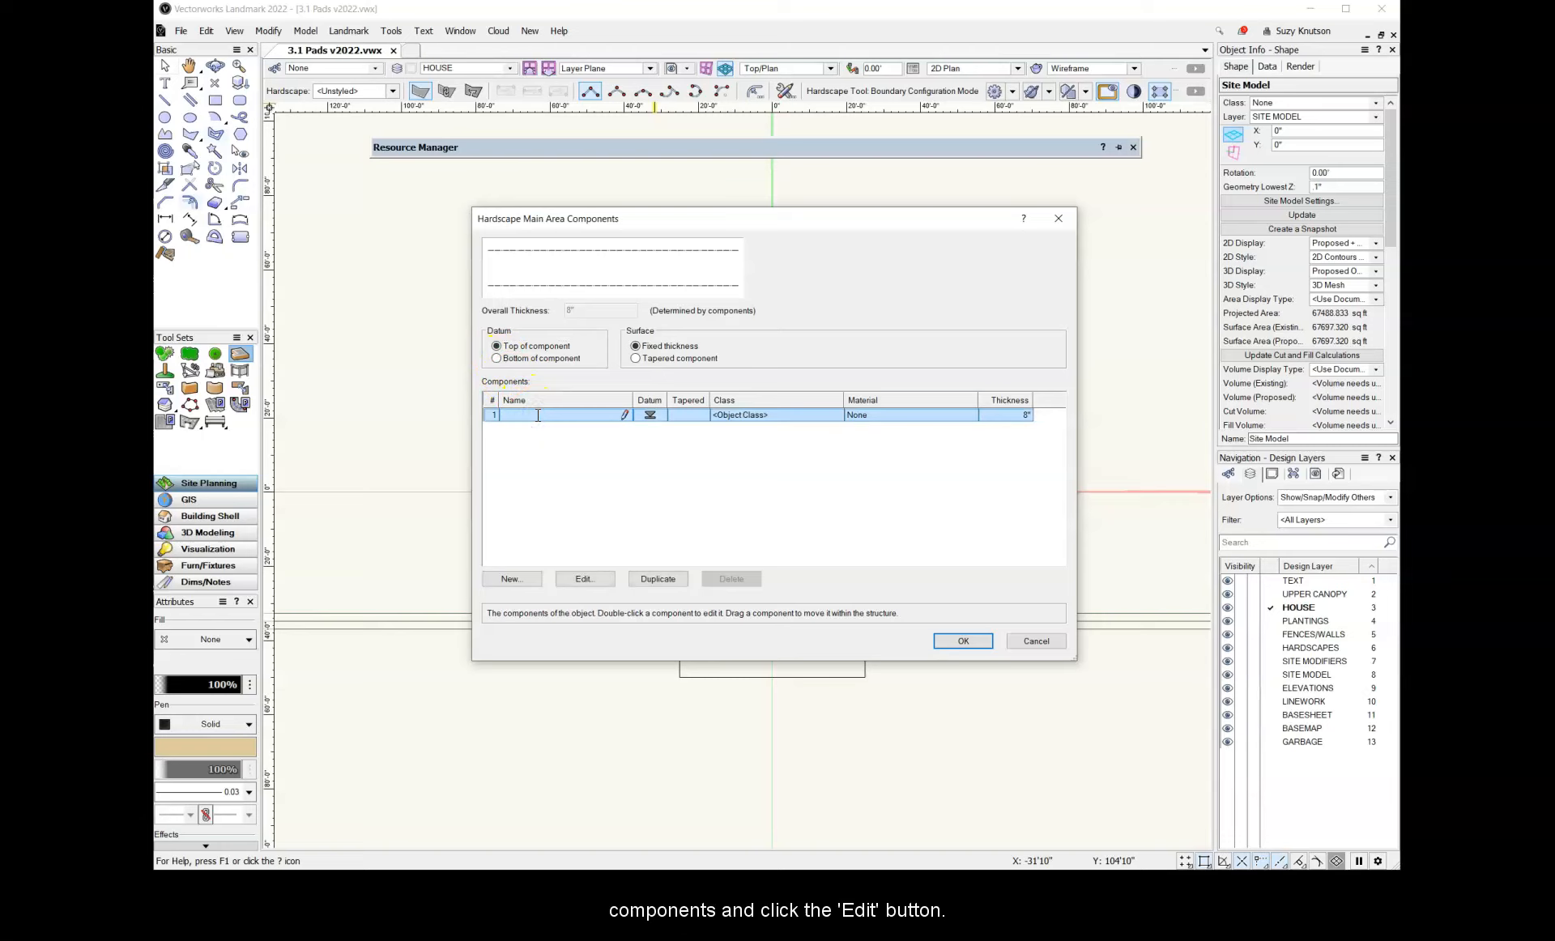
left_click(603, 580)
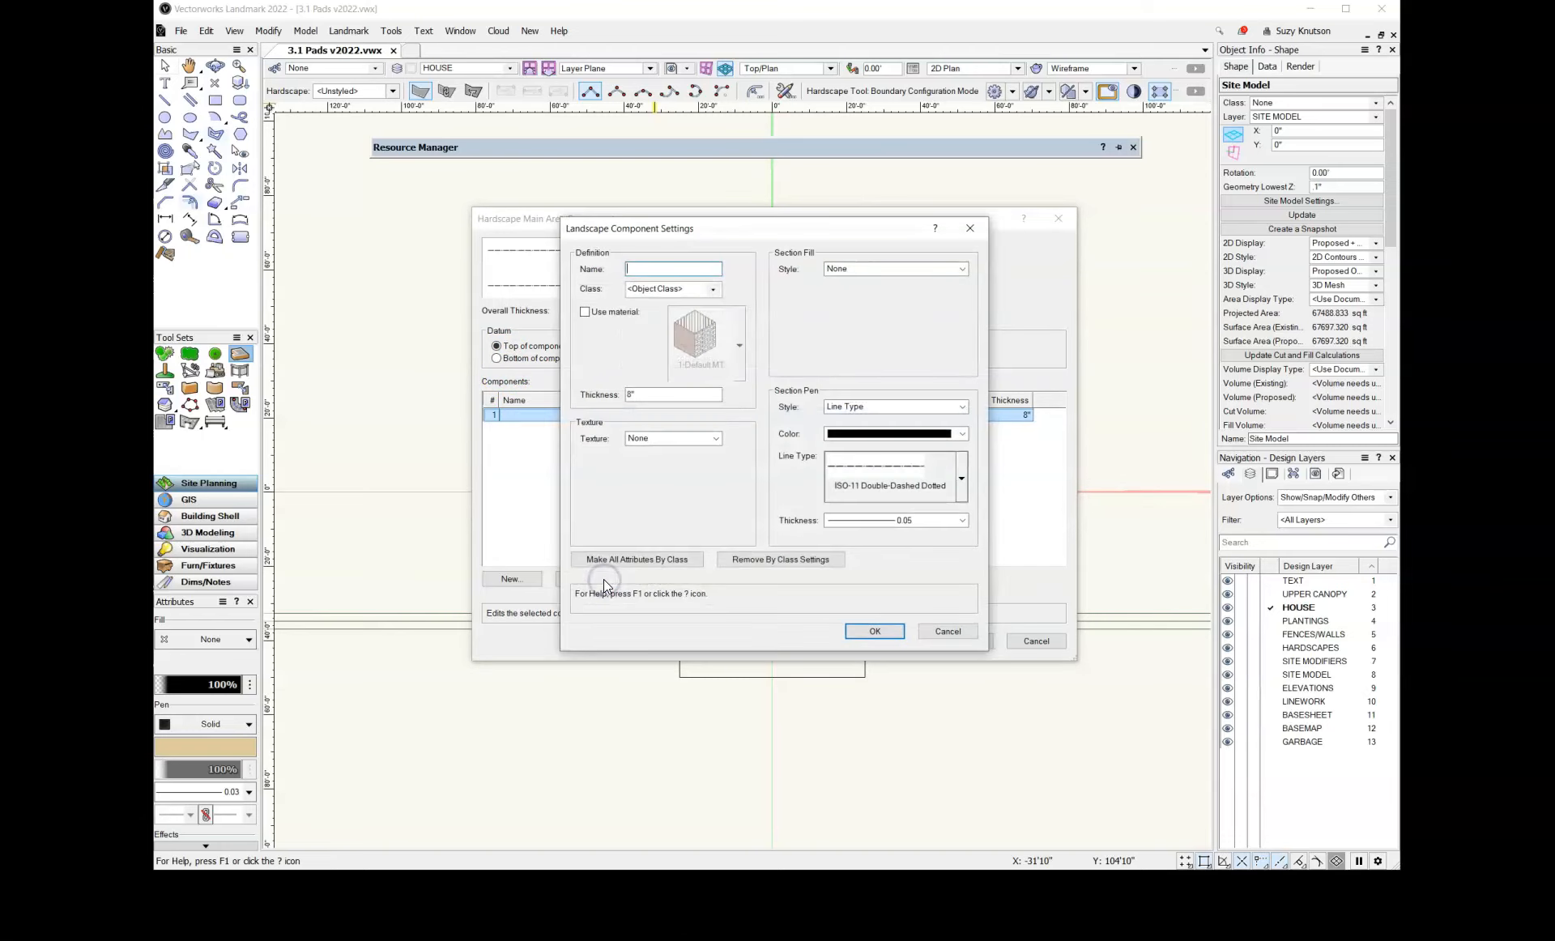
left_click(632, 396)
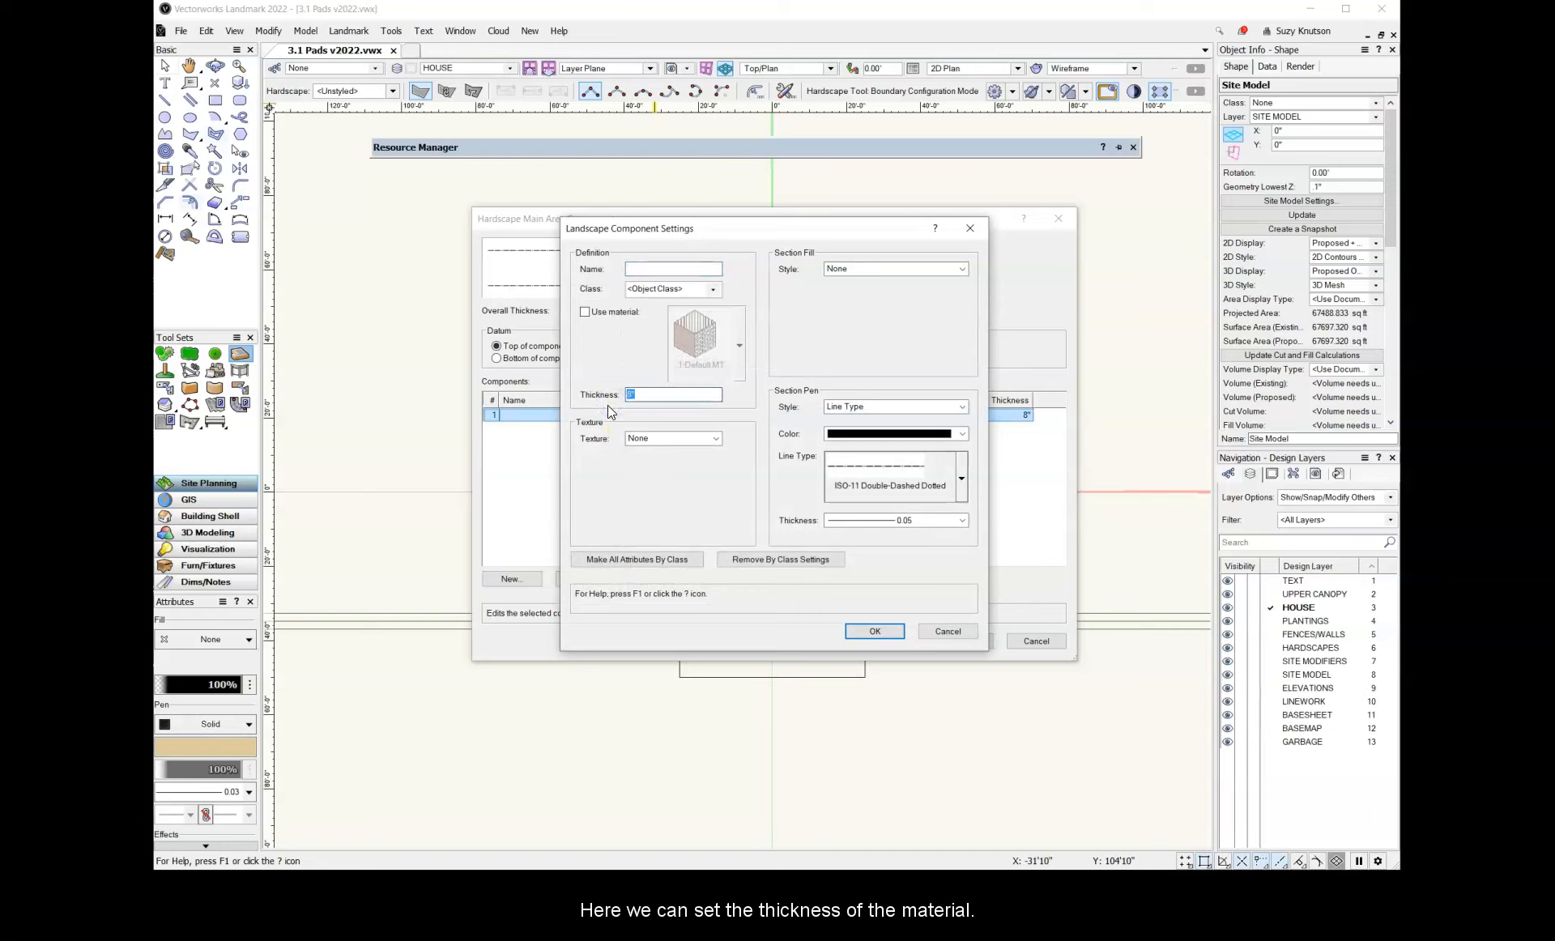
type("4")
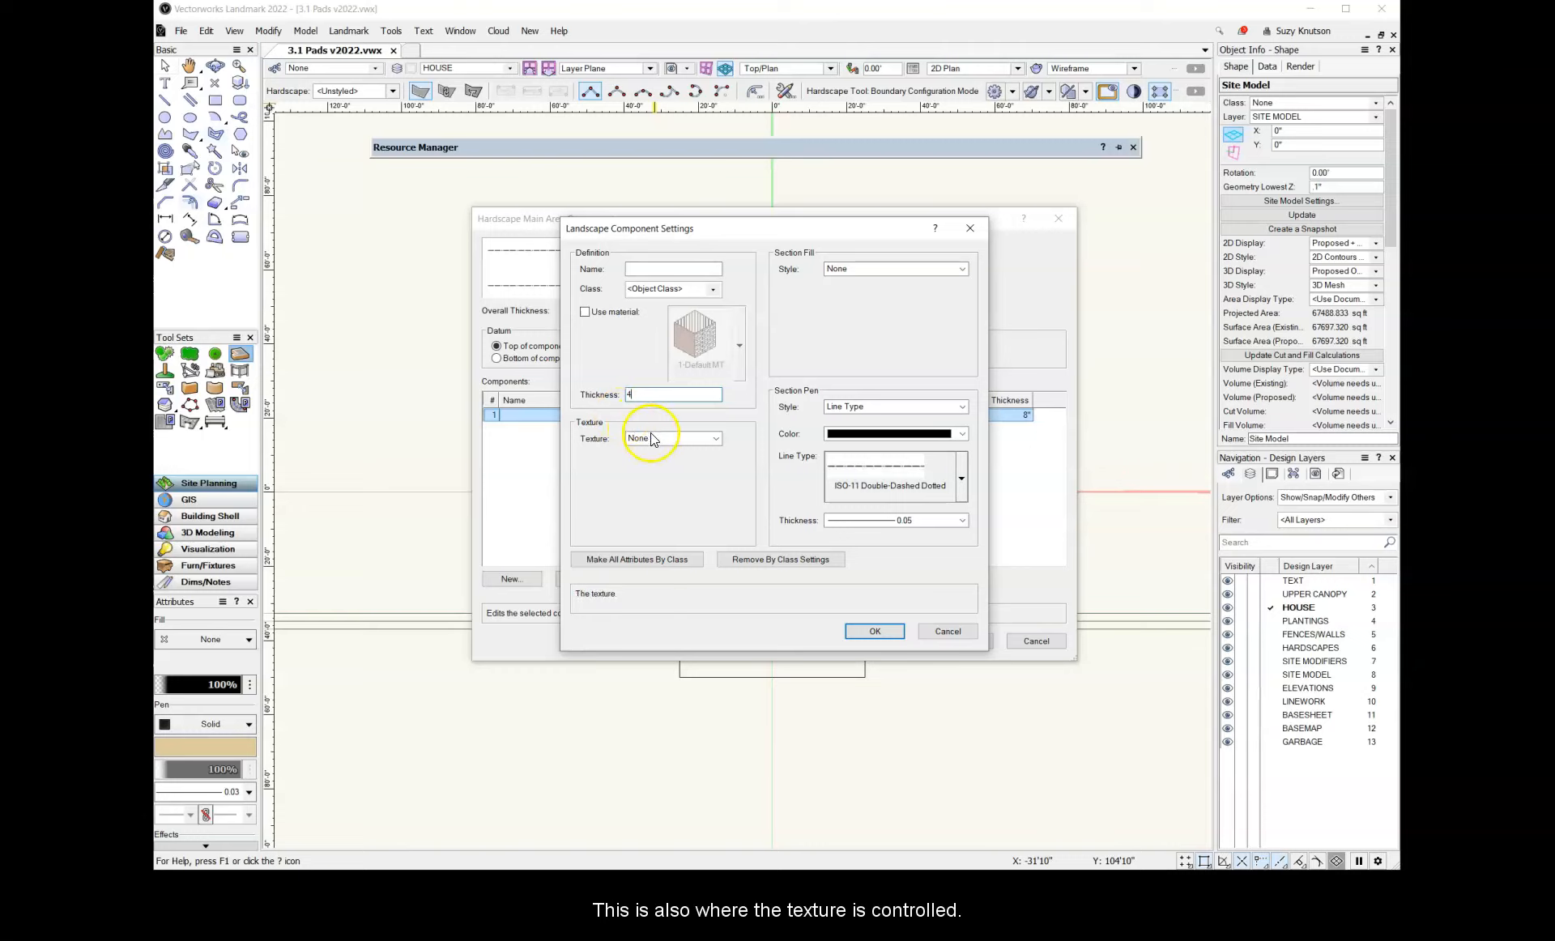
Assign the Arroway Stonework texture from the 3.1 Pads v2022.vwx file to the component
left_click(676, 438)
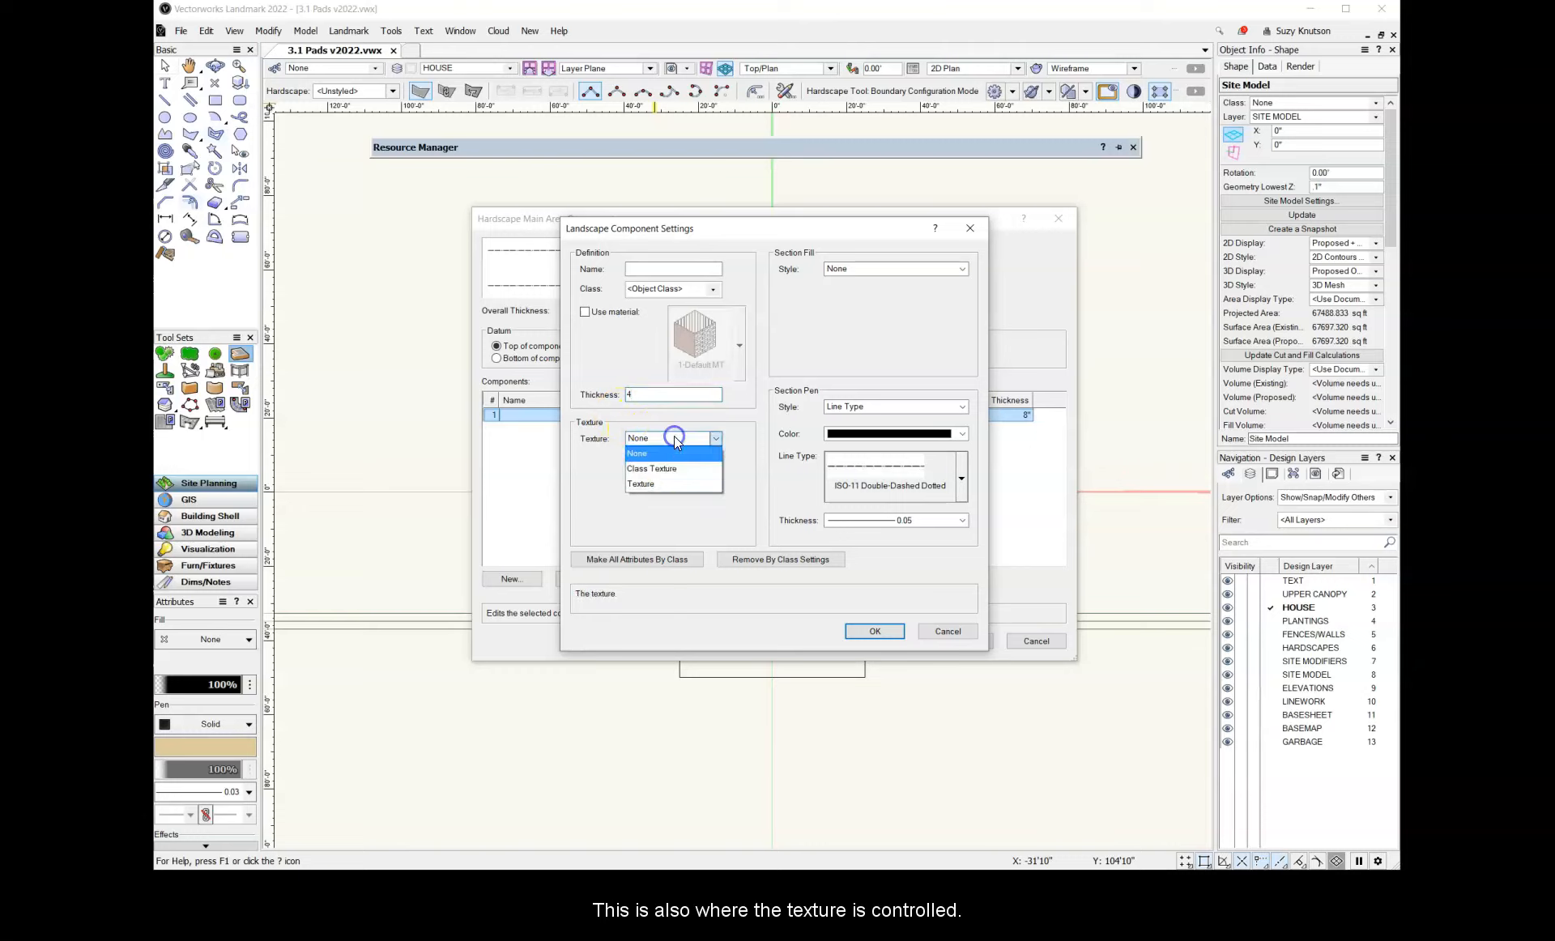
left_click(664, 483)
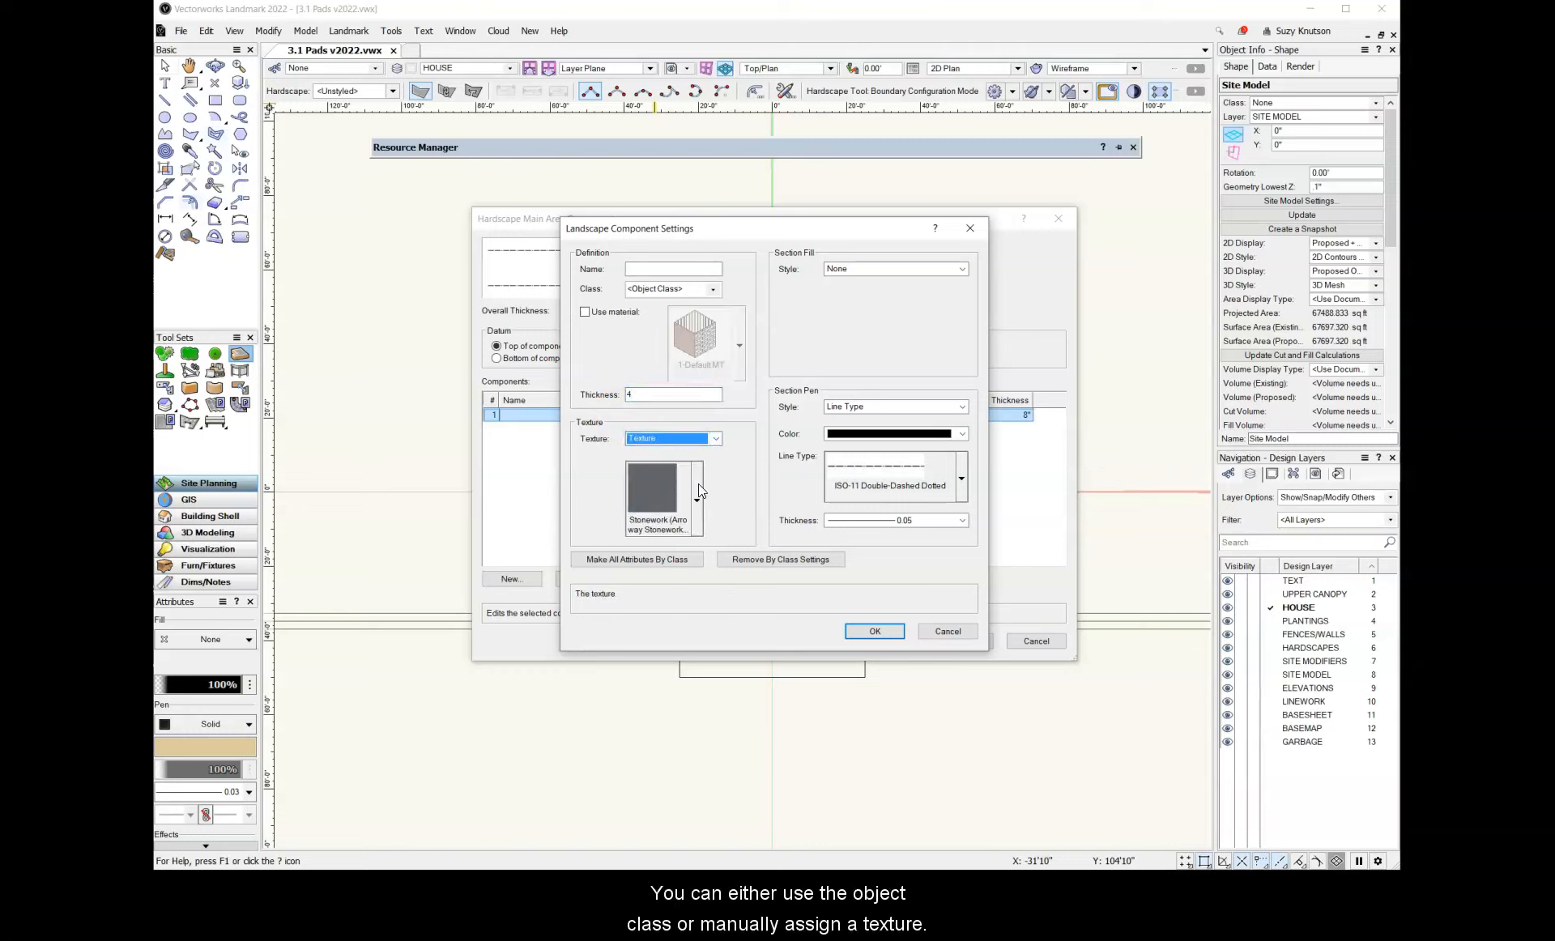
left_click(698, 484)
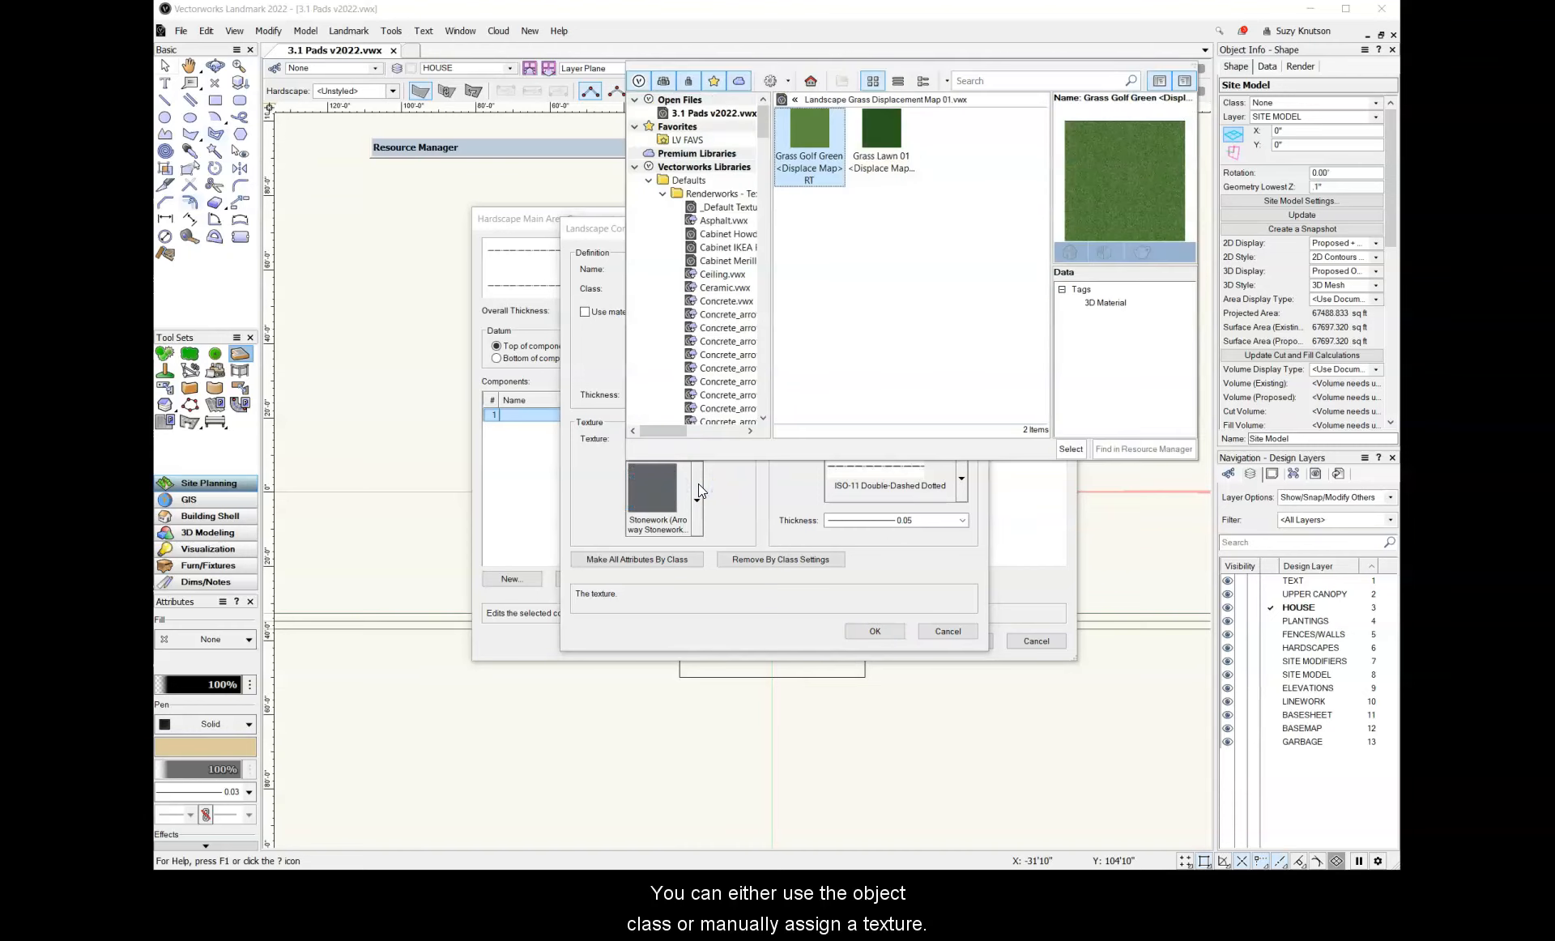
left_click(714, 112)
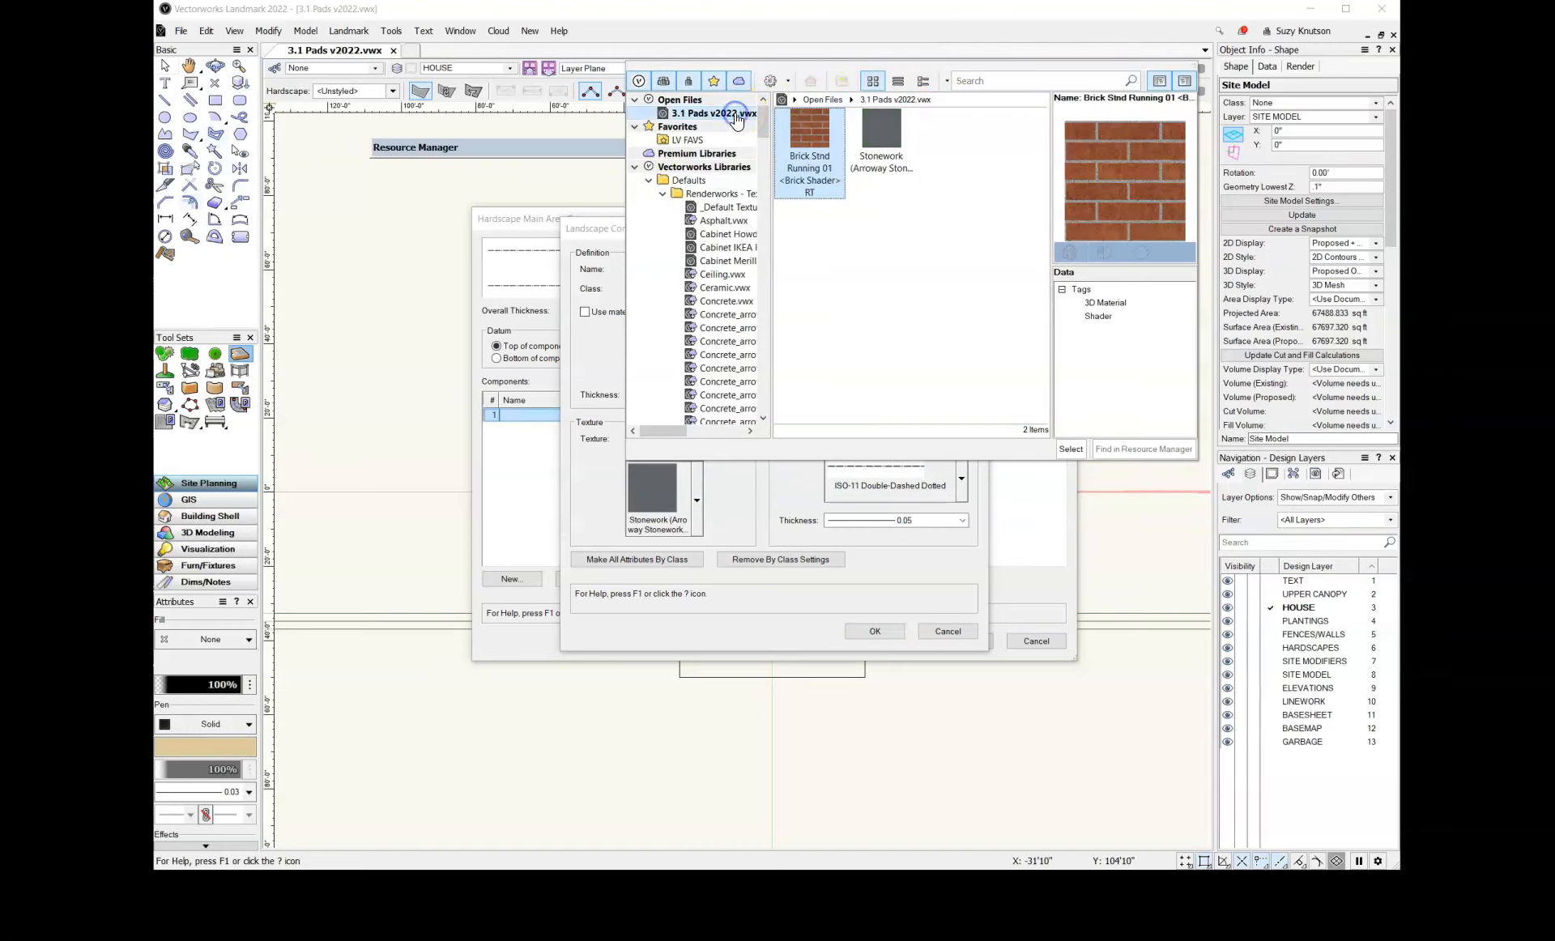
double_click(878, 137)
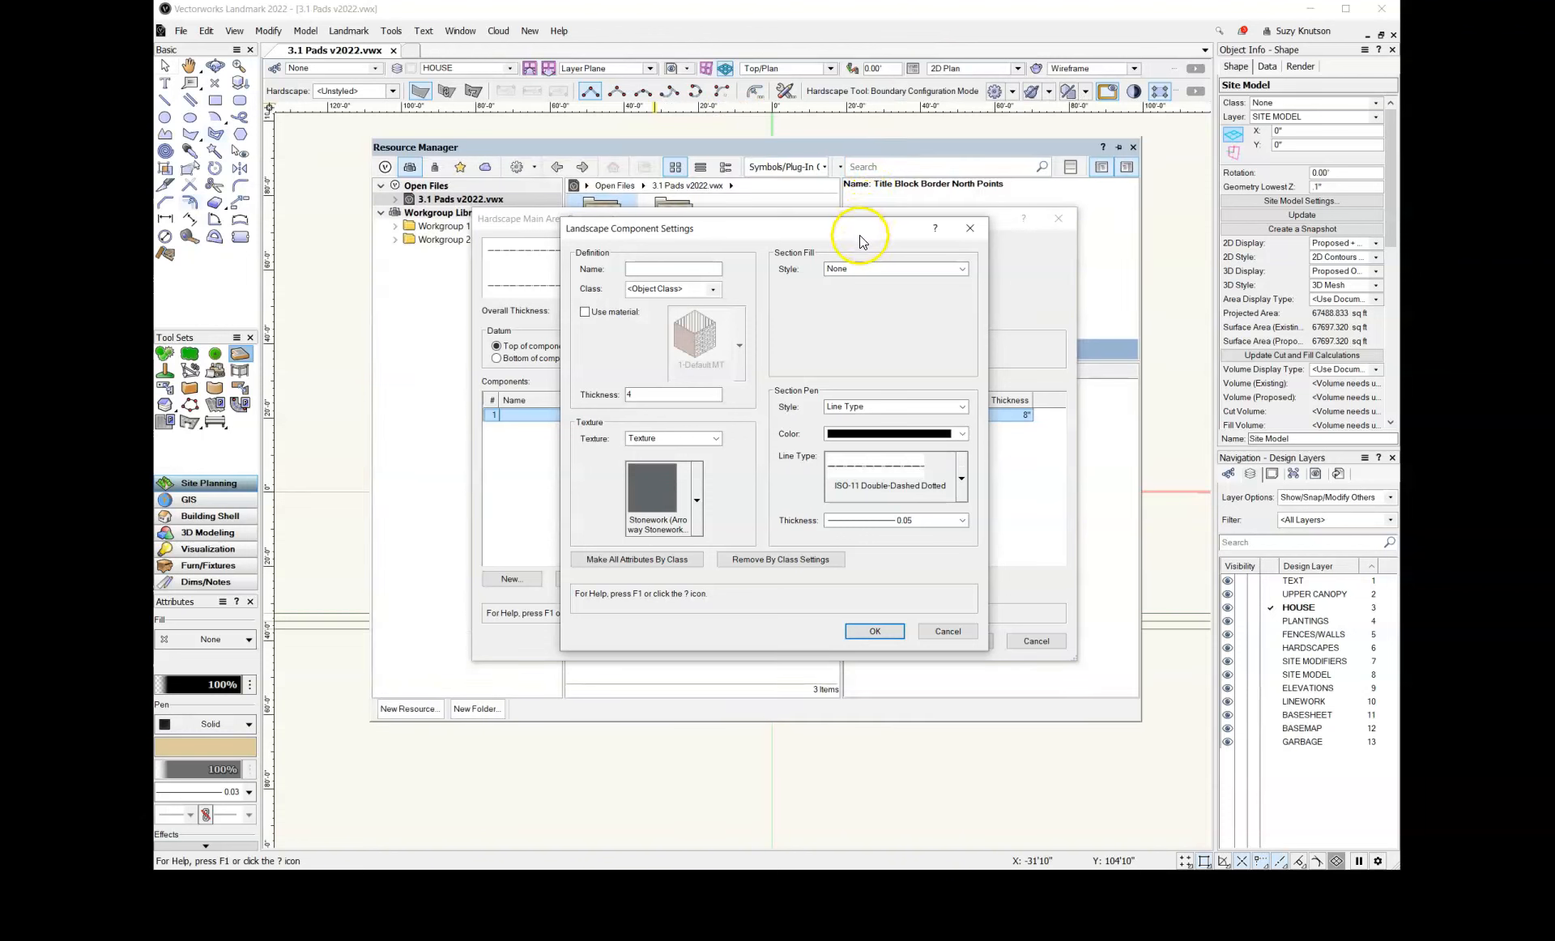
Set the component's section fill style to Solid and accept the main area component settings
left_click(877, 270)
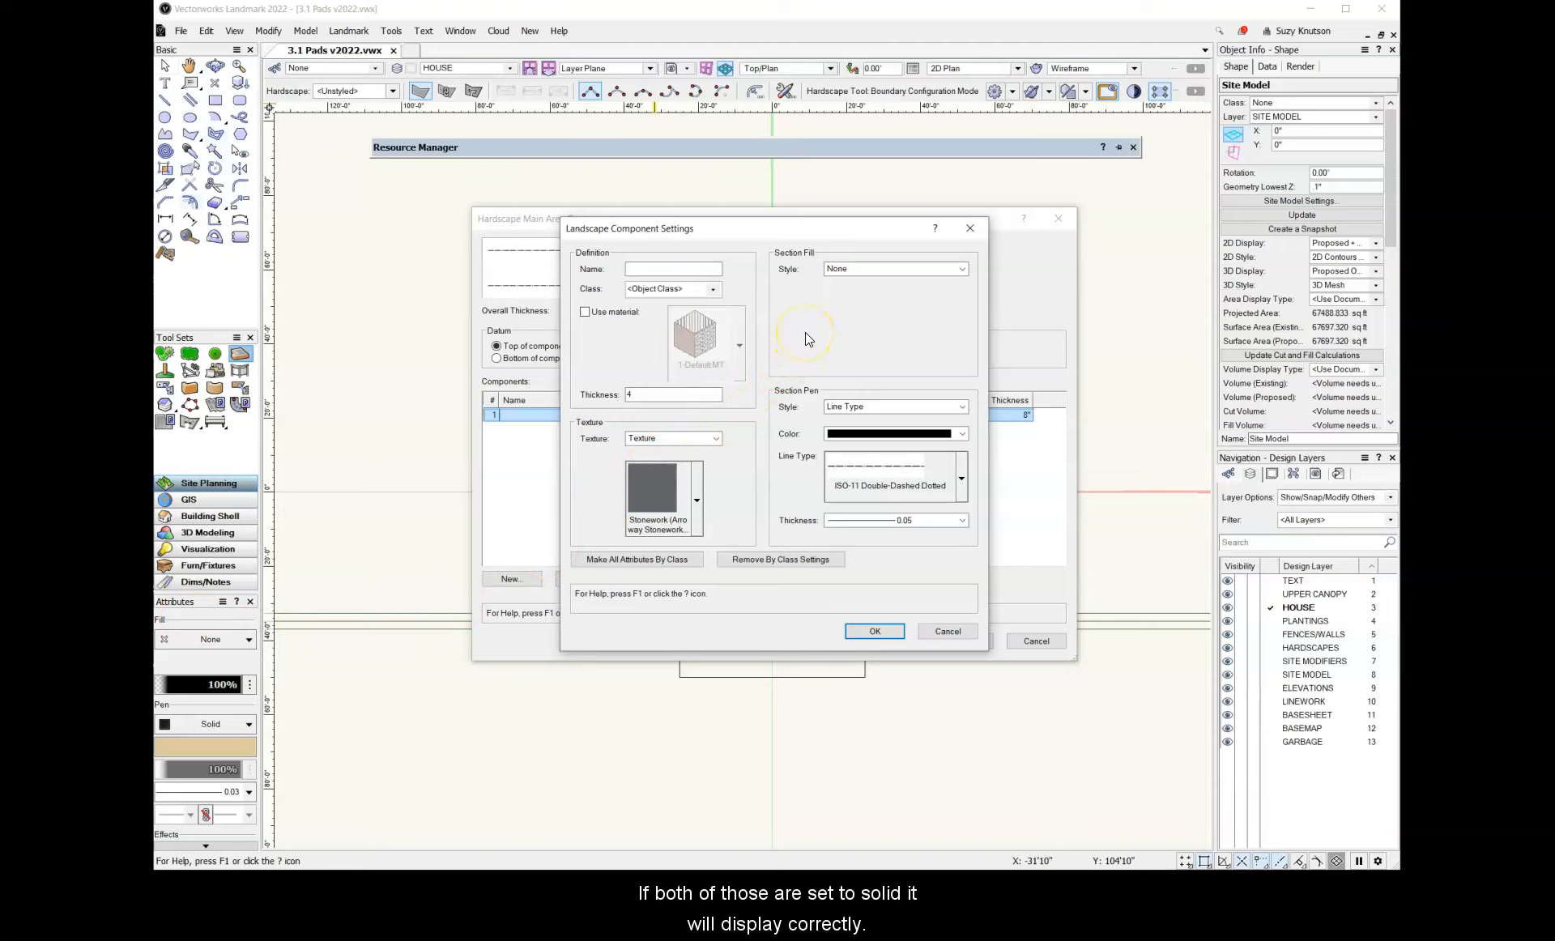
left_click(866, 271)
left_click(854, 293)
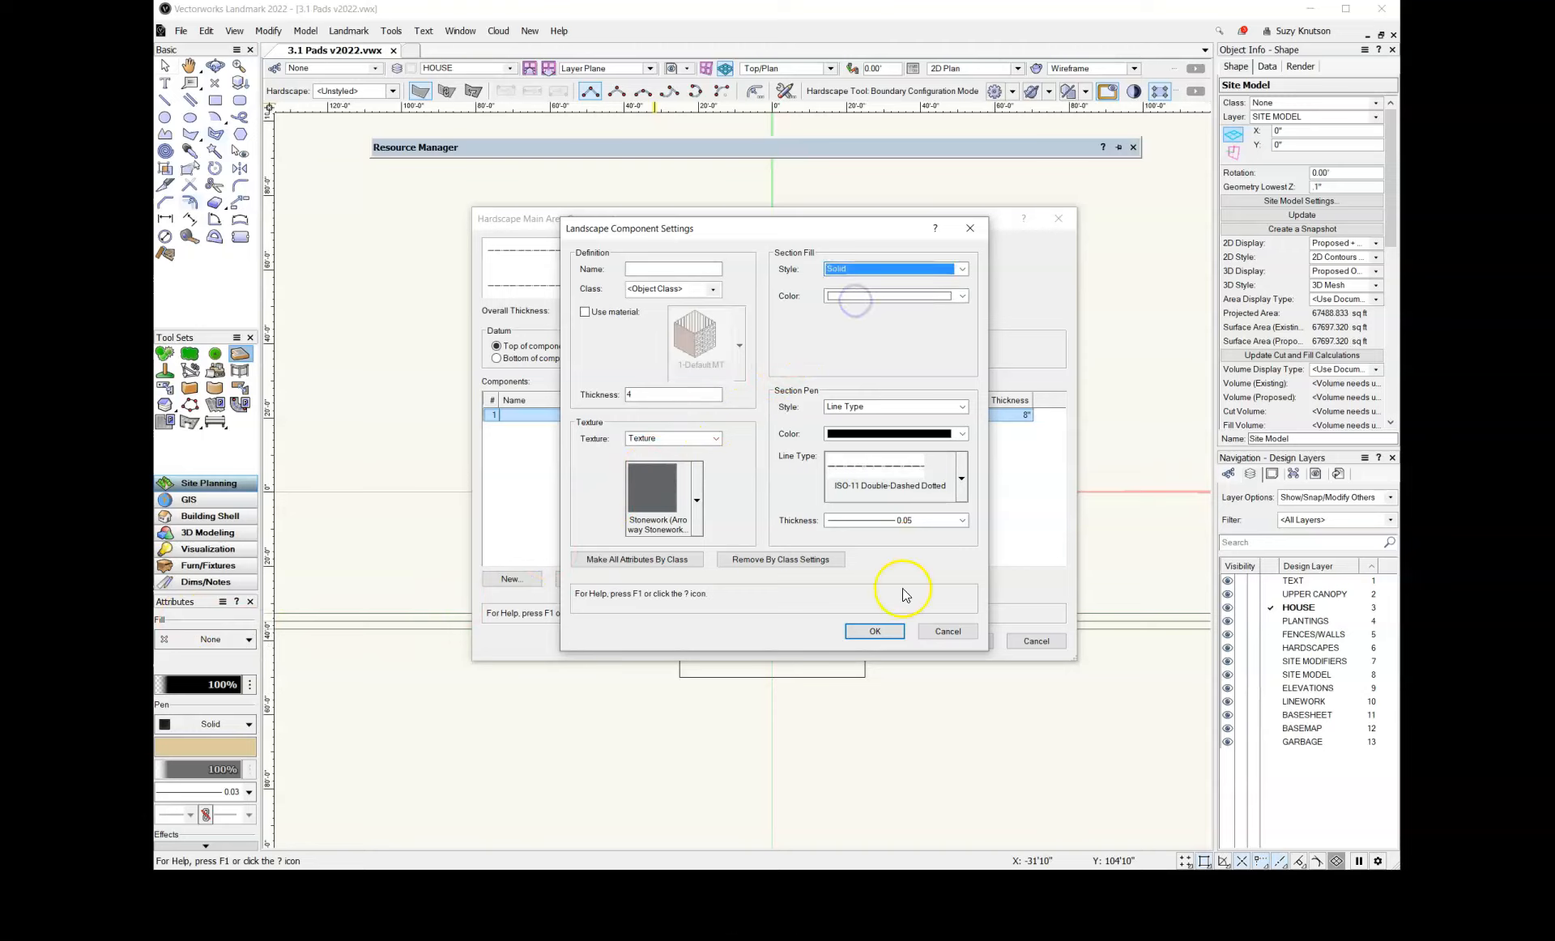
left_click(875, 632)
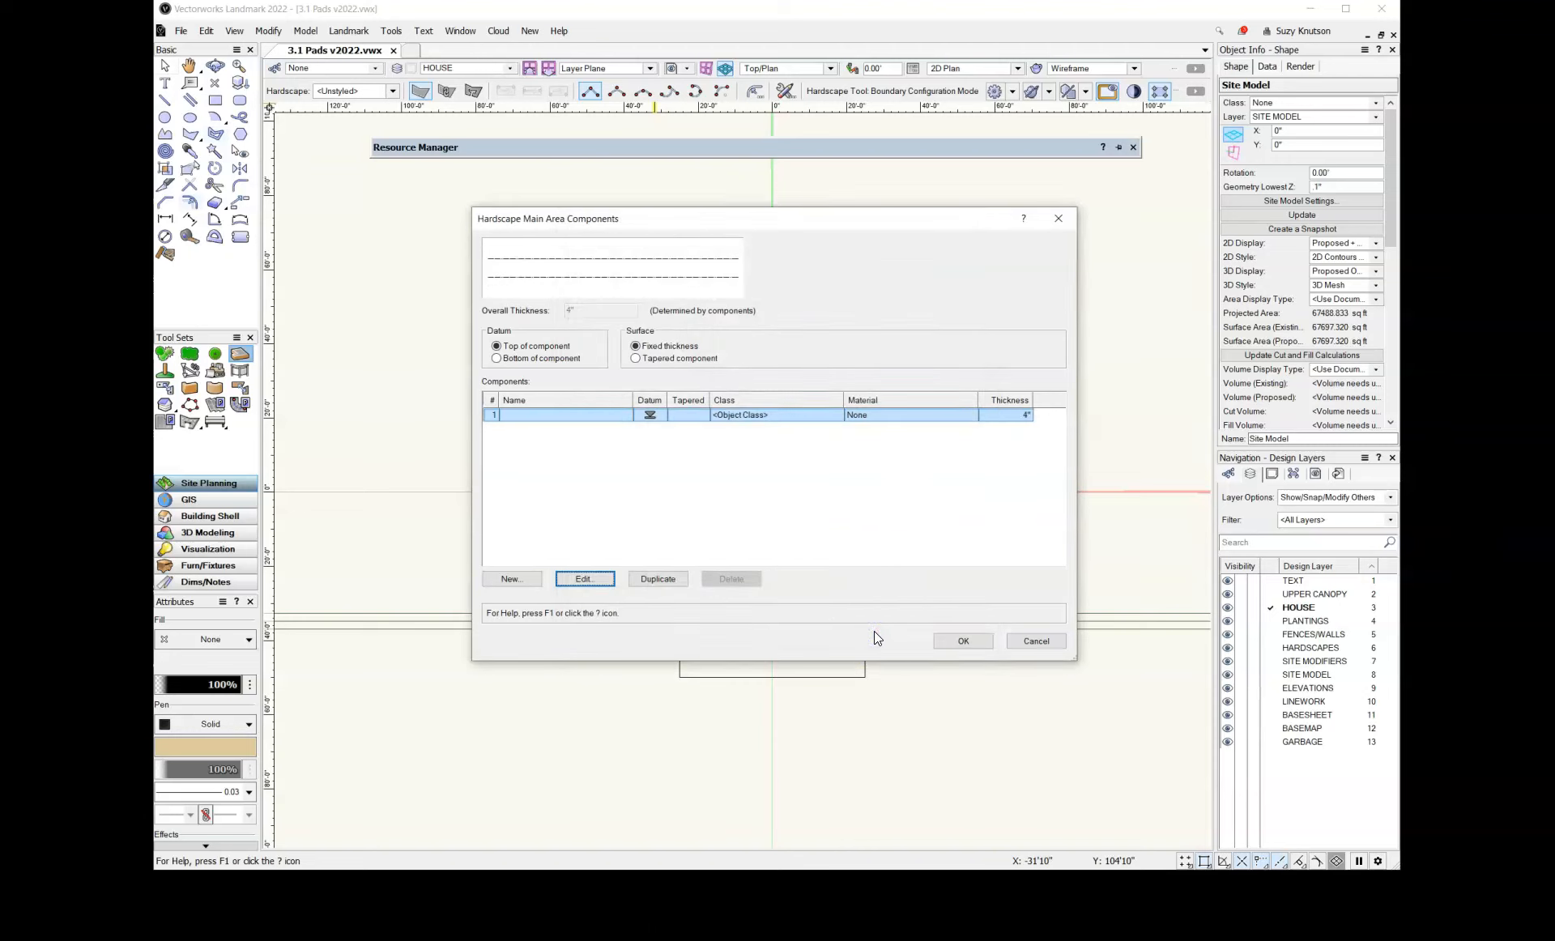
left_click(962, 641)
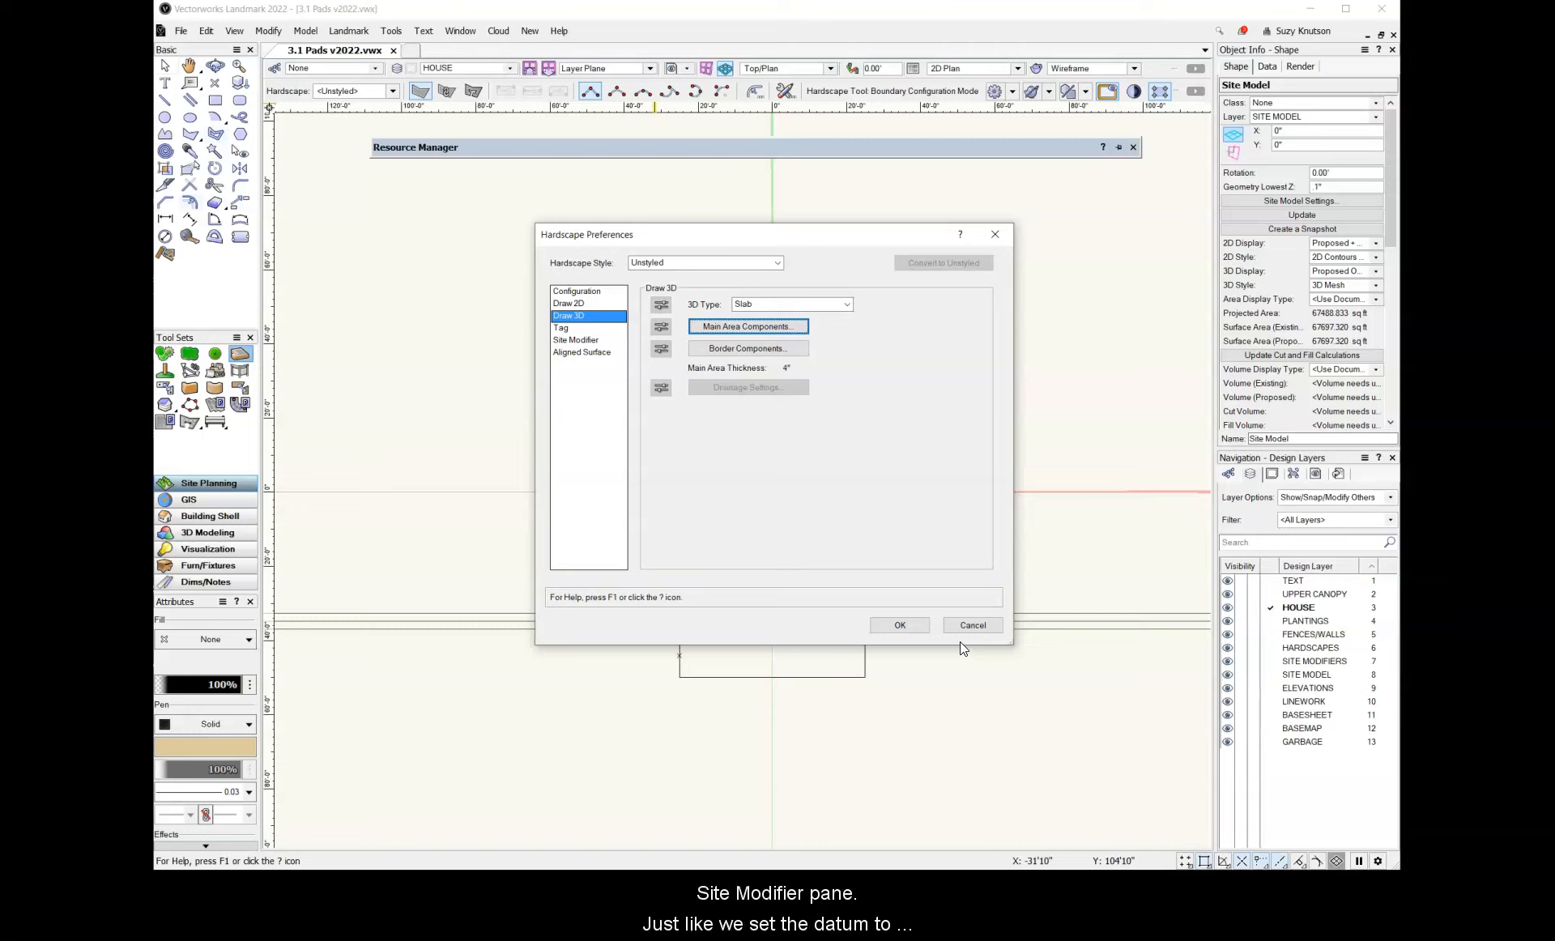
Set the hardscape's site modifier to Modifier at the top and accept the hardscape preferences
left_click(612, 341)
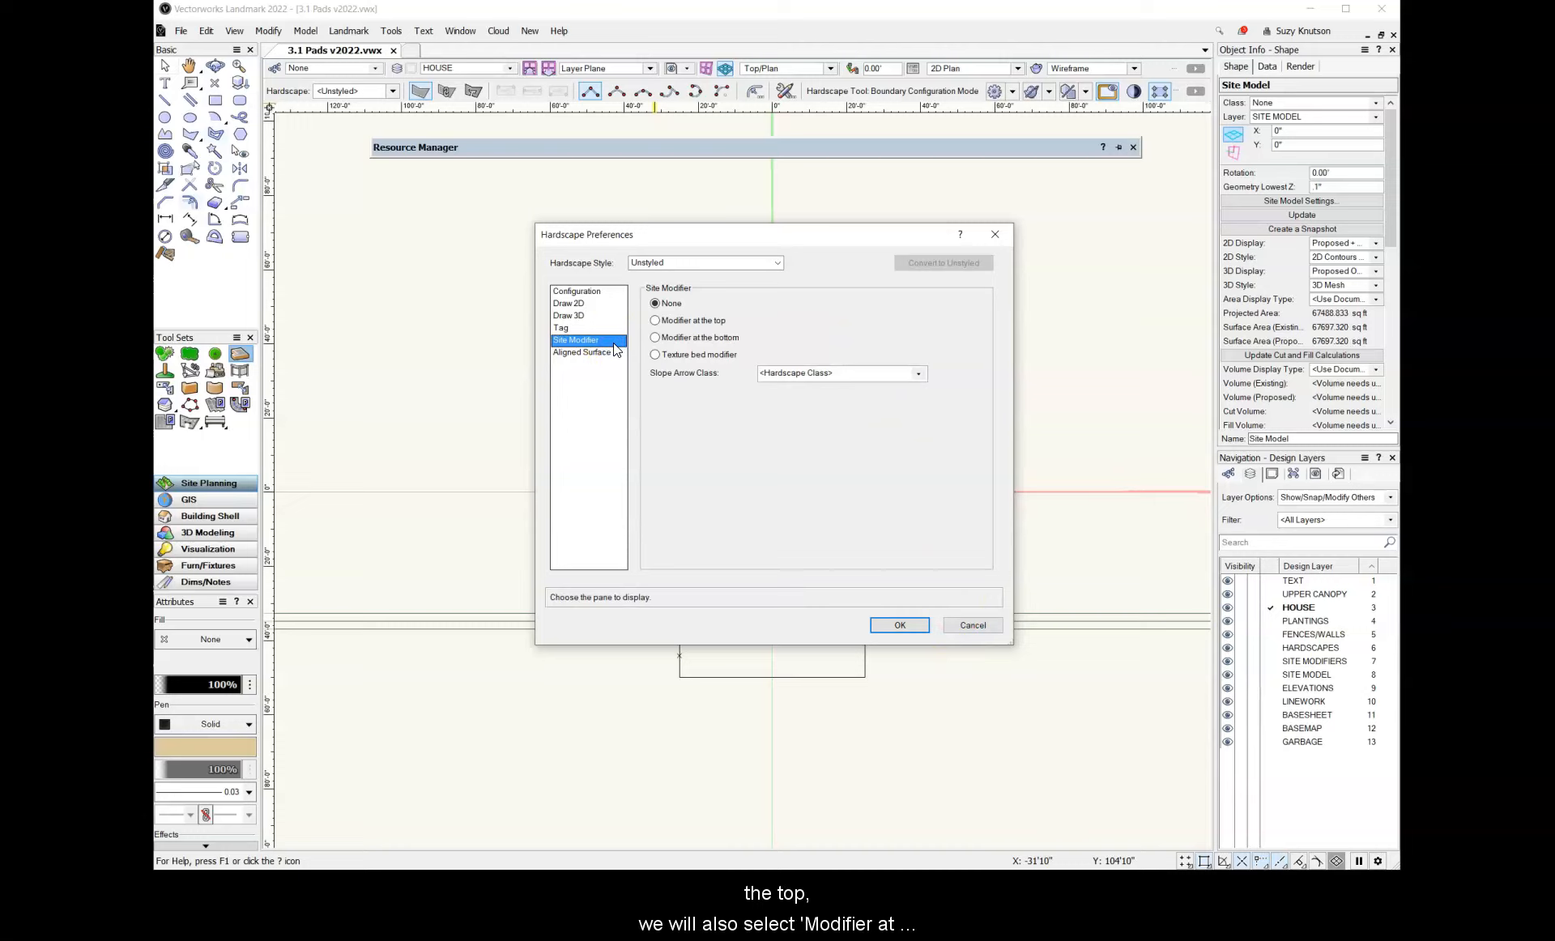
left_click(656, 321)
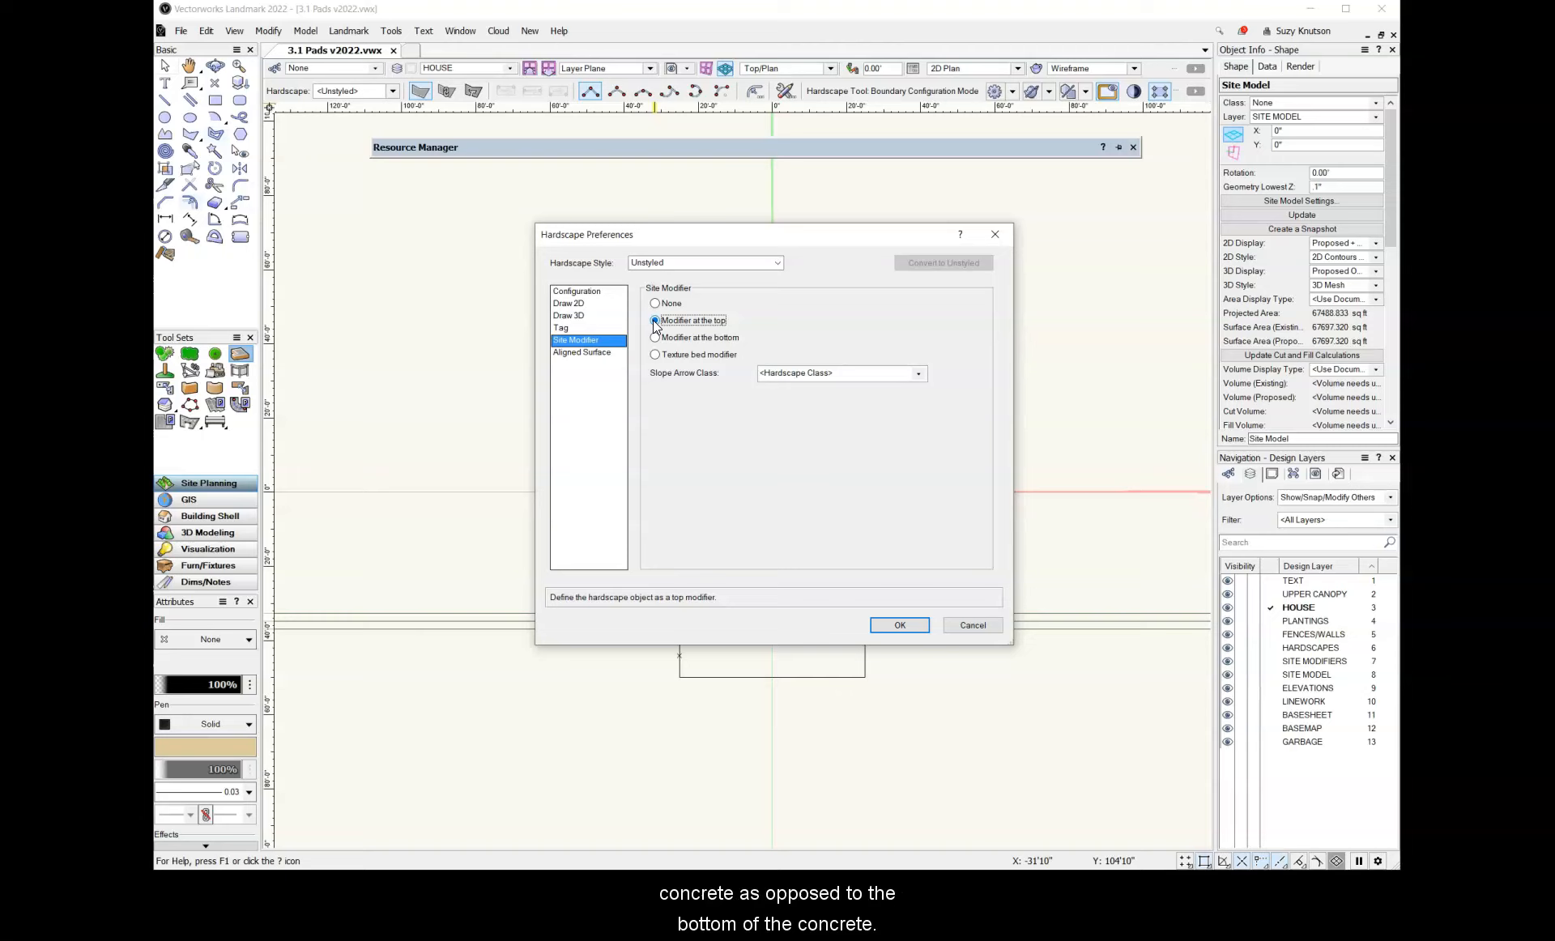
left_click(922, 625)
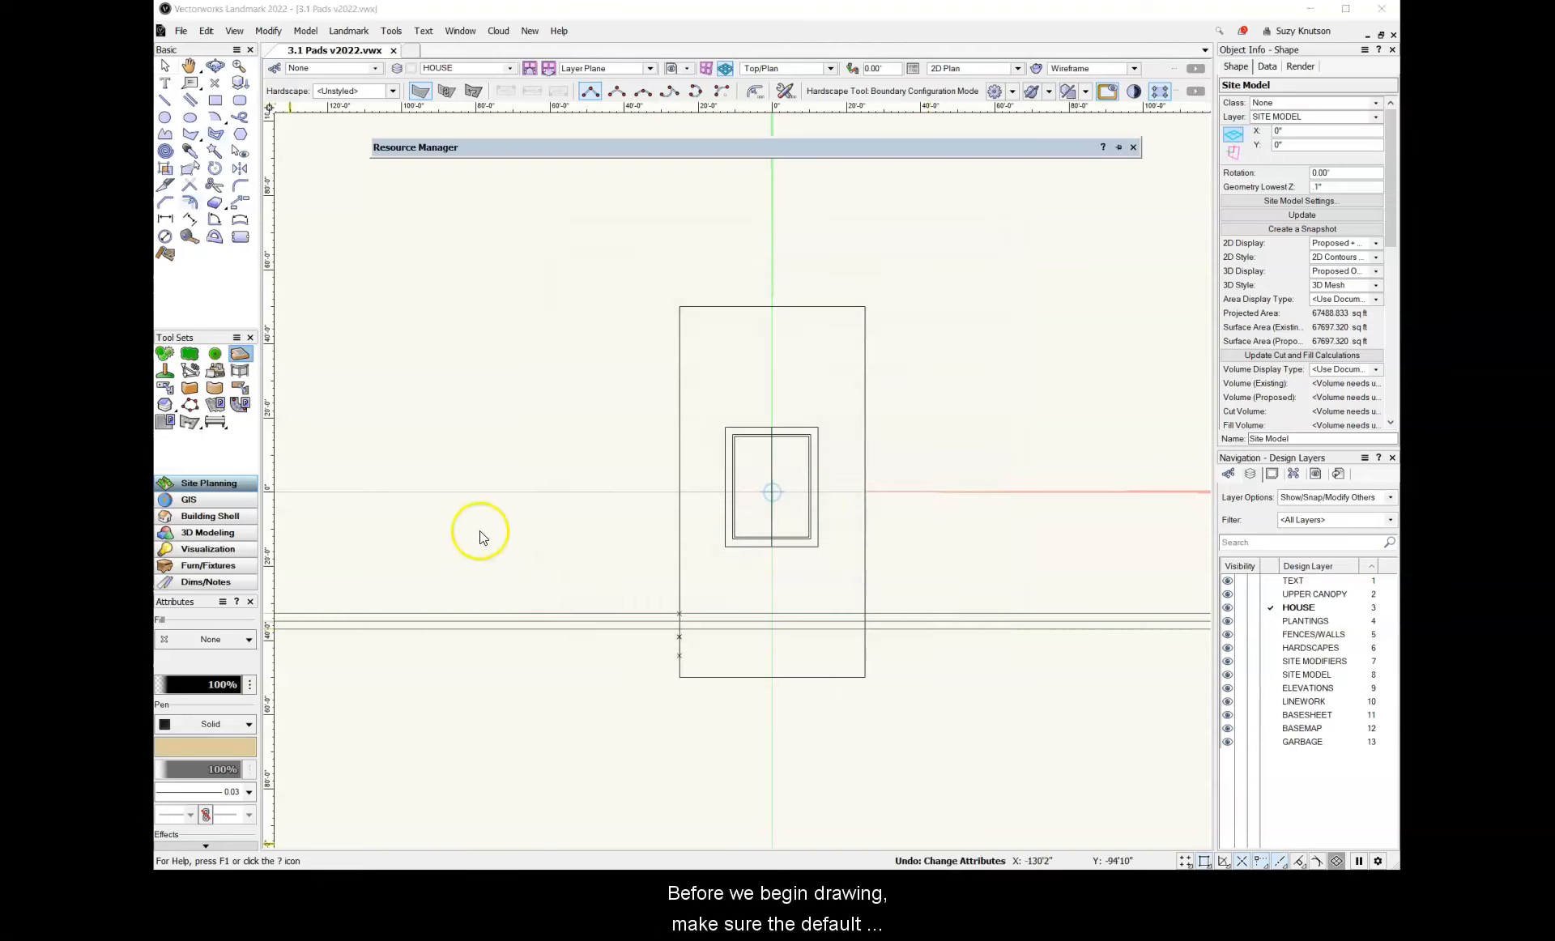
Deselect the site model and open the choices for the default fill style
left_click(164, 66)
left_click(358, 323)
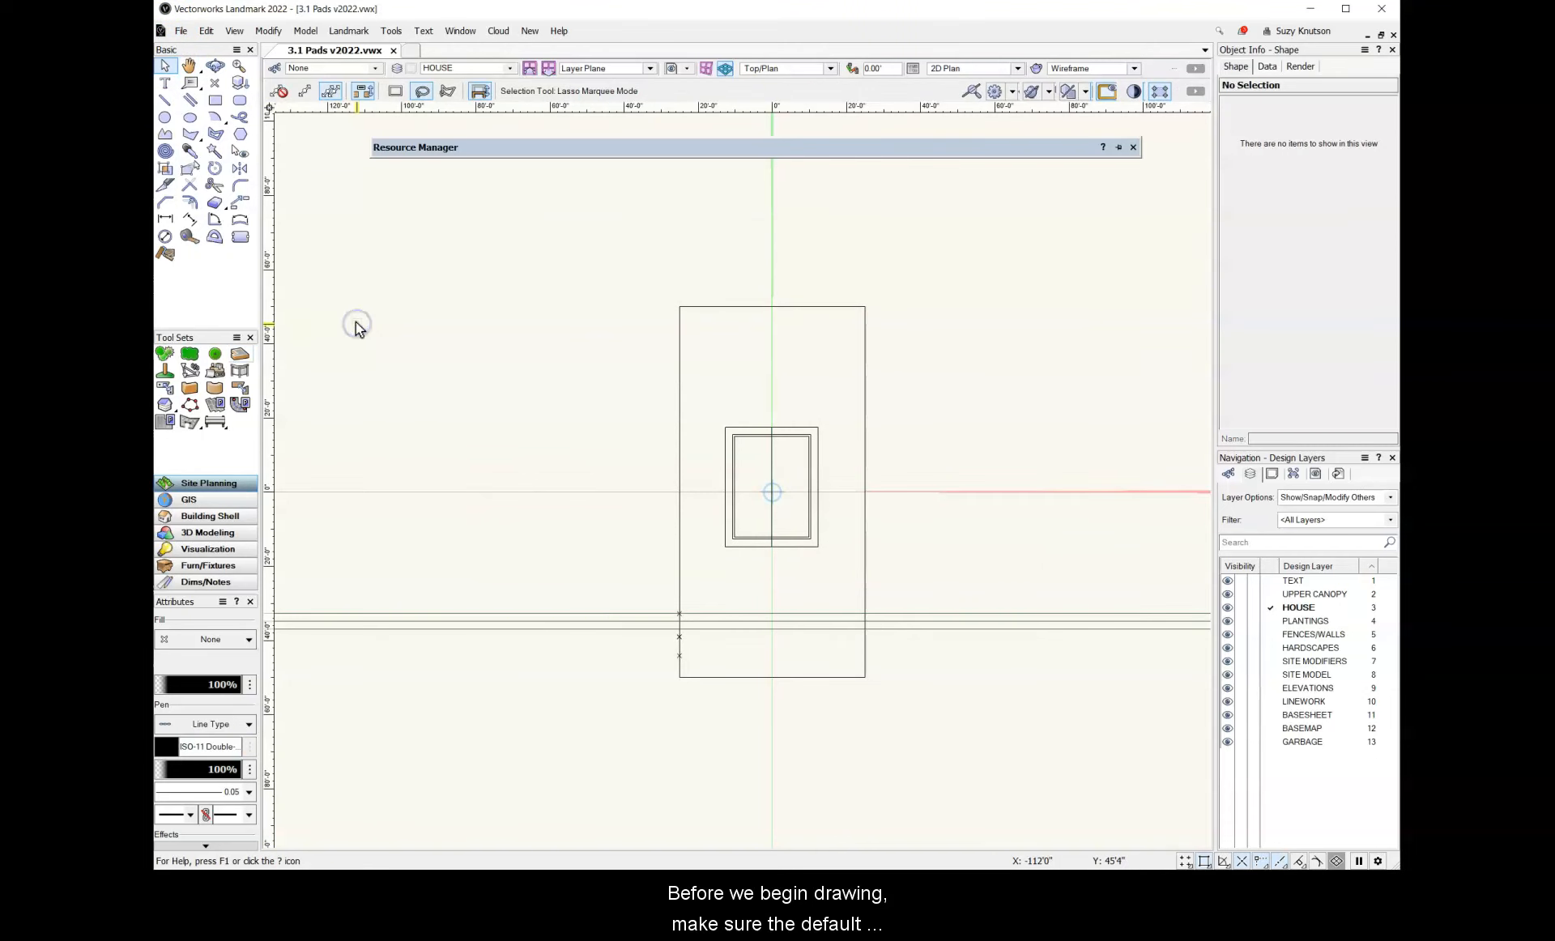
left_click(240, 640)
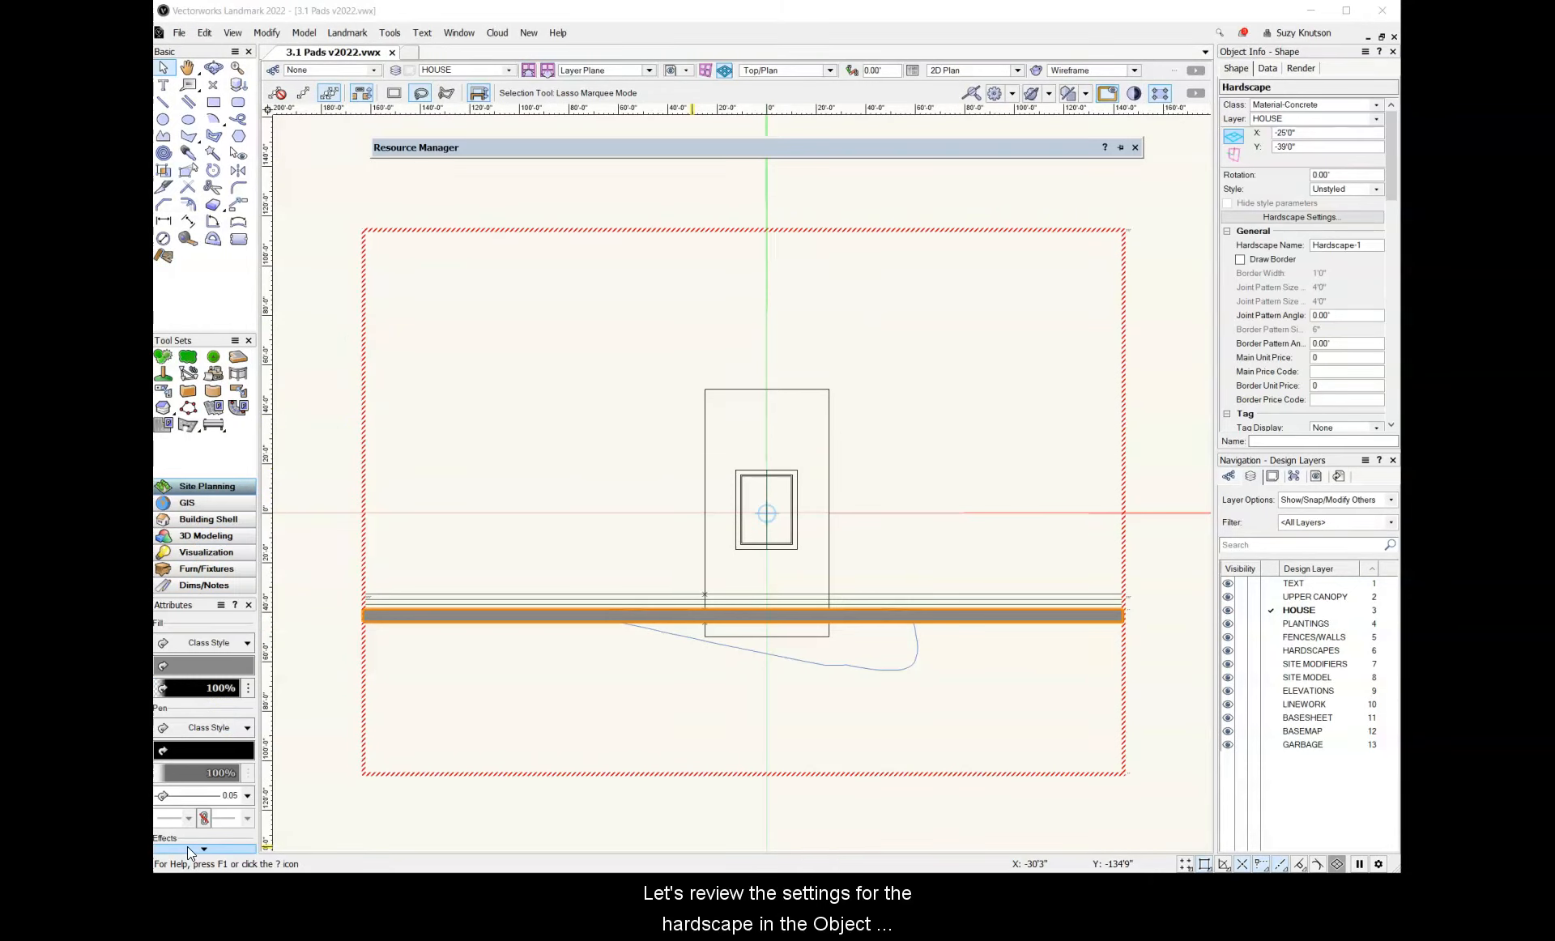
Choose Slab as the hardscape's 3D type and check its thickness setting
left_click_drag(1395, 144, 1399, 268)
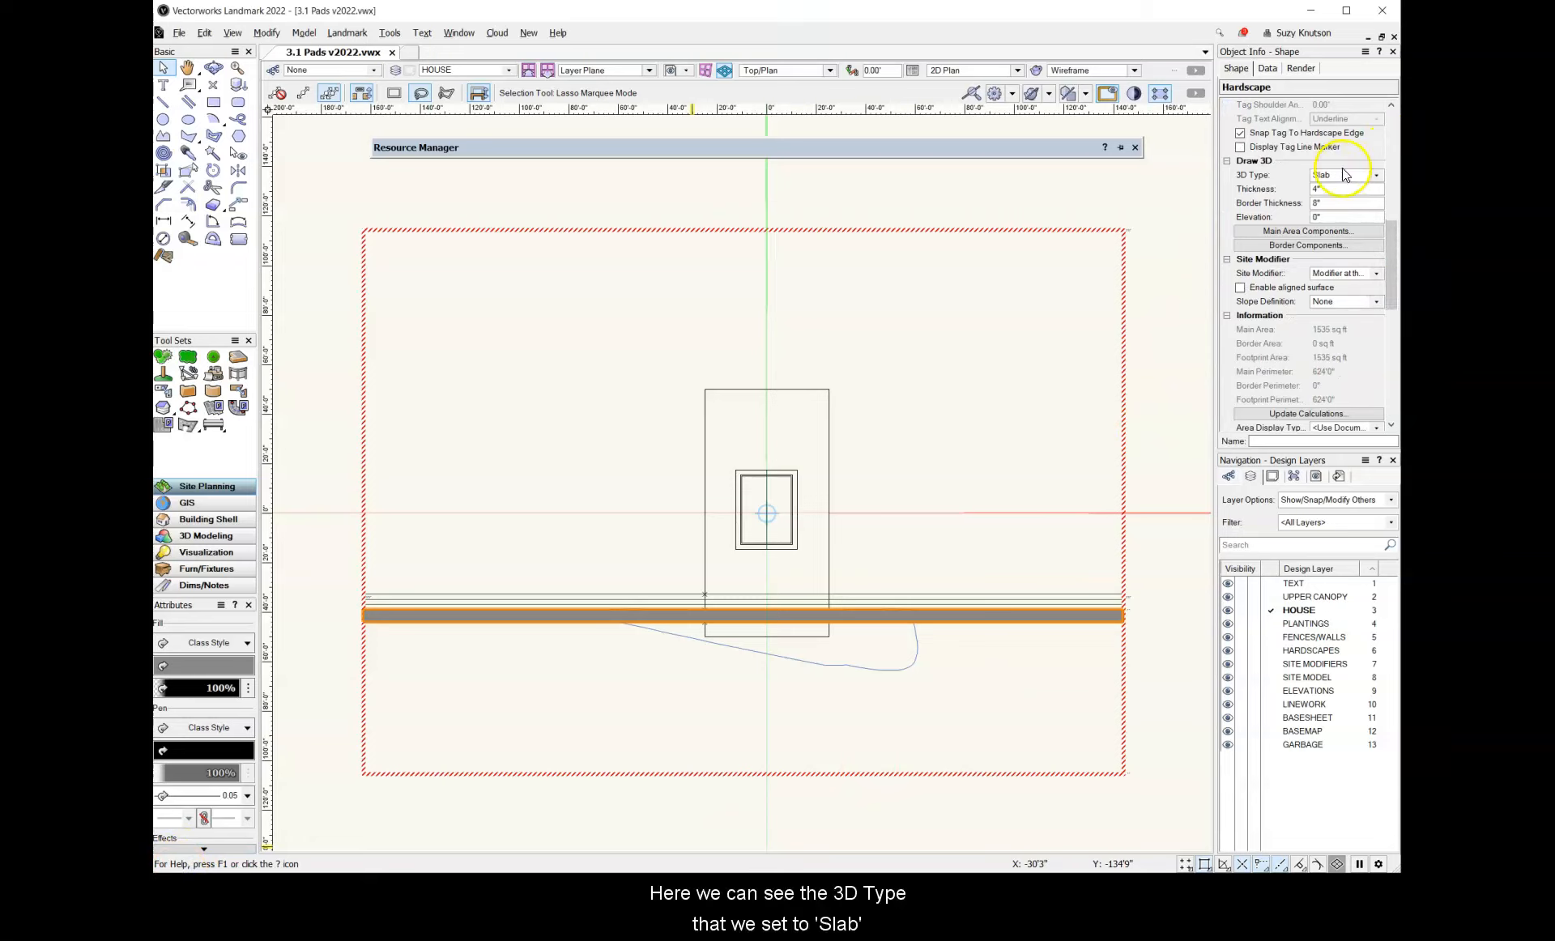
left_click(1377, 176)
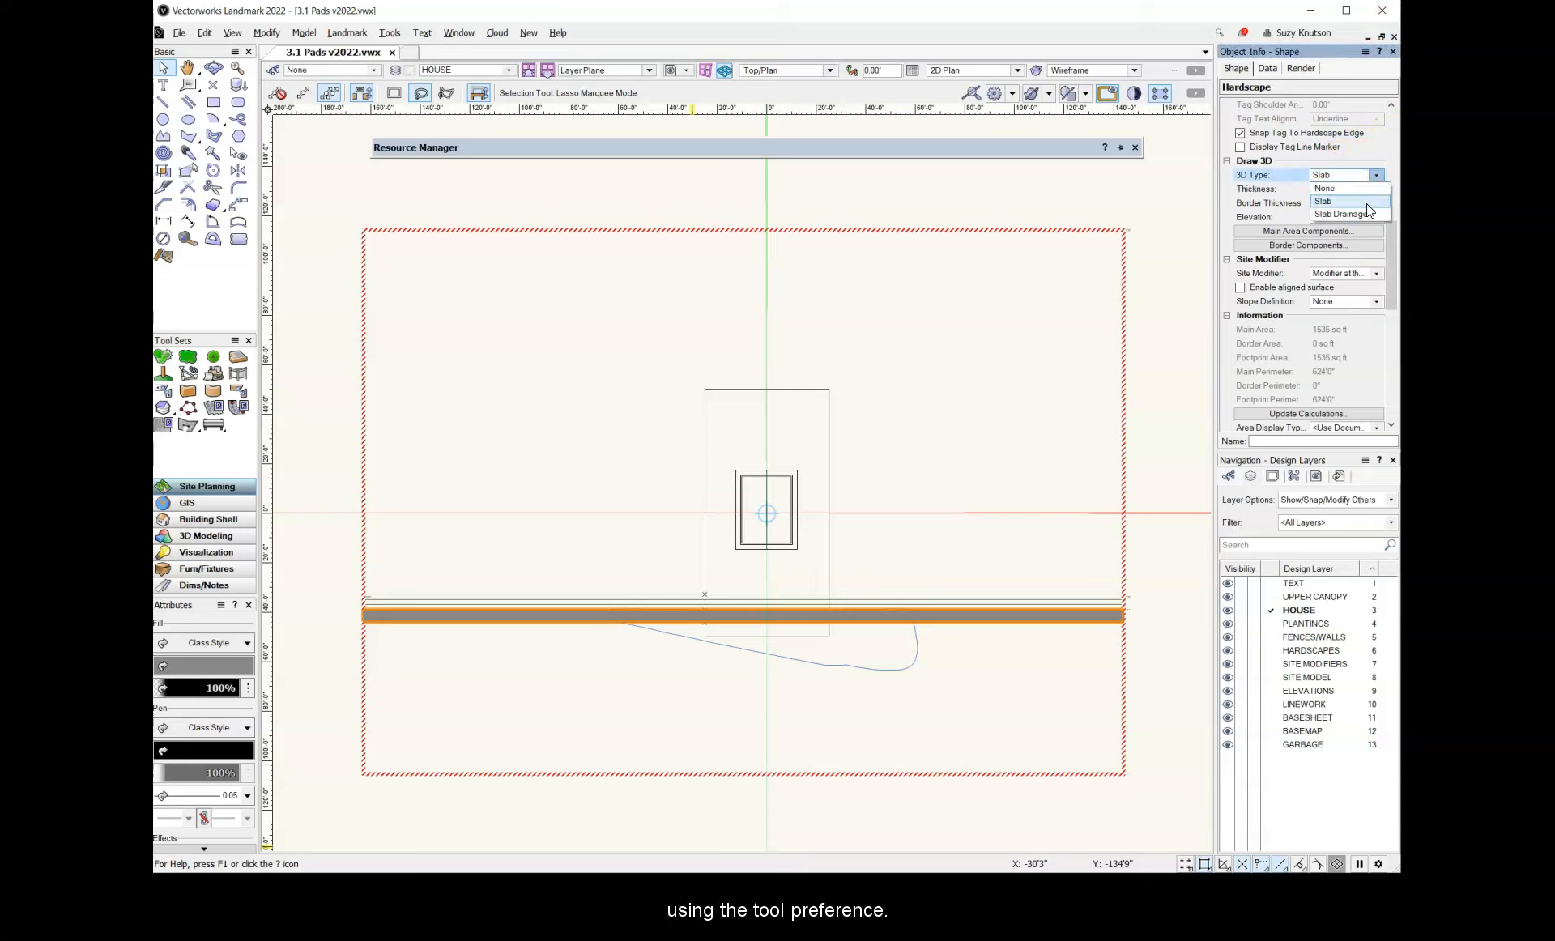
left_click(1367, 204)
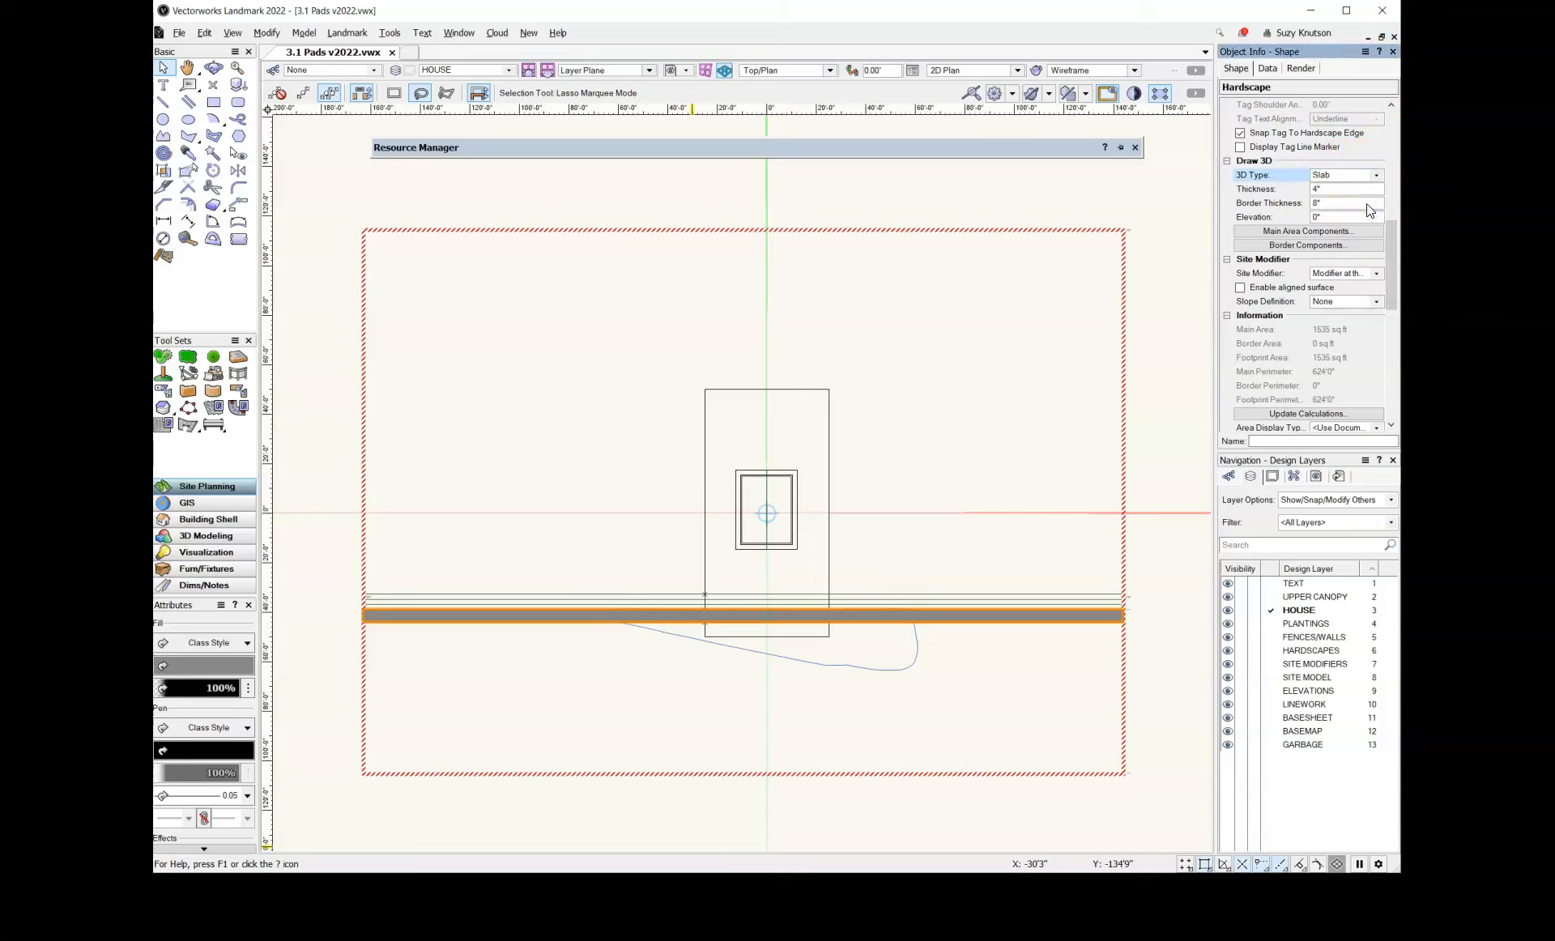
left_click(1295, 190)
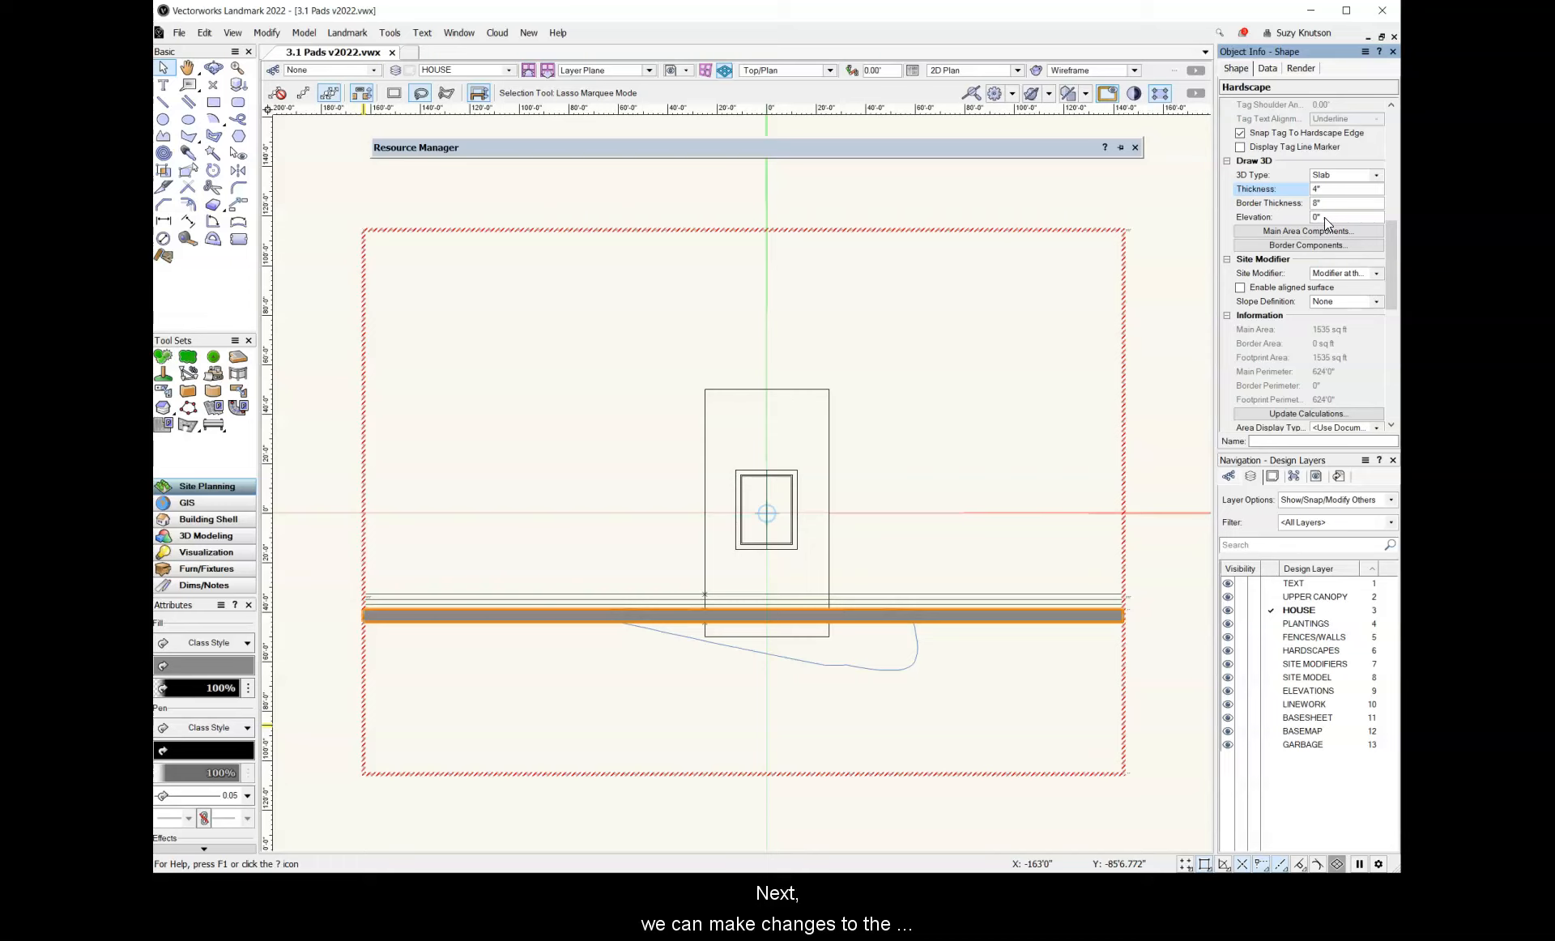
Set the hardscape's main area component datum to Top of component and its site modifier to Modifier at the top
left_click(1373, 237)
left_click(1372, 235)
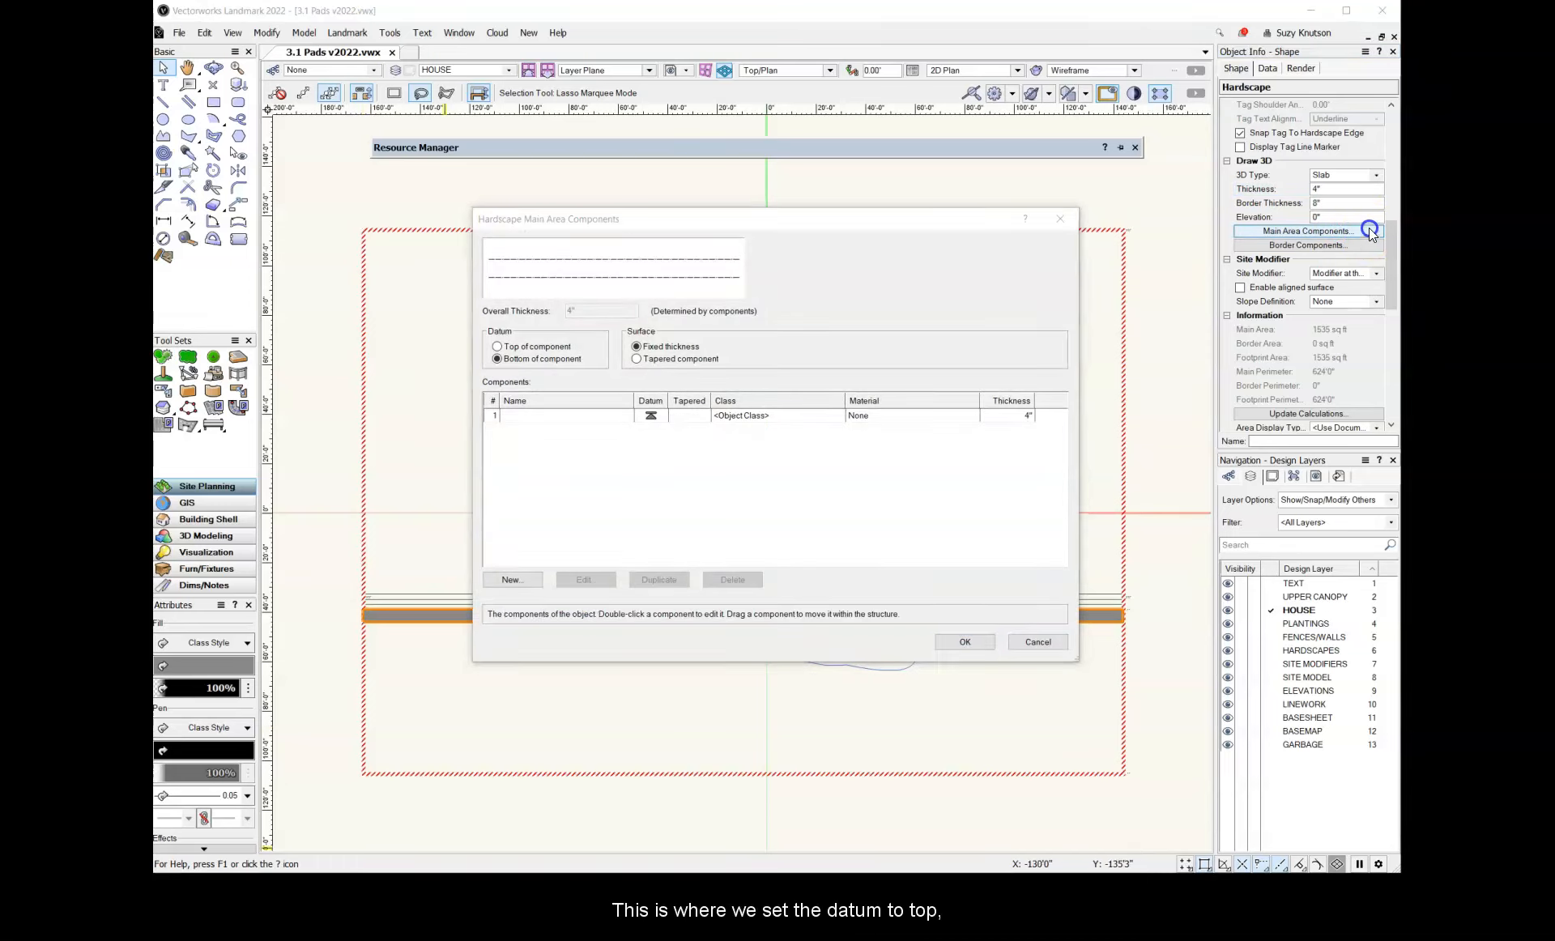
left_click(501, 347)
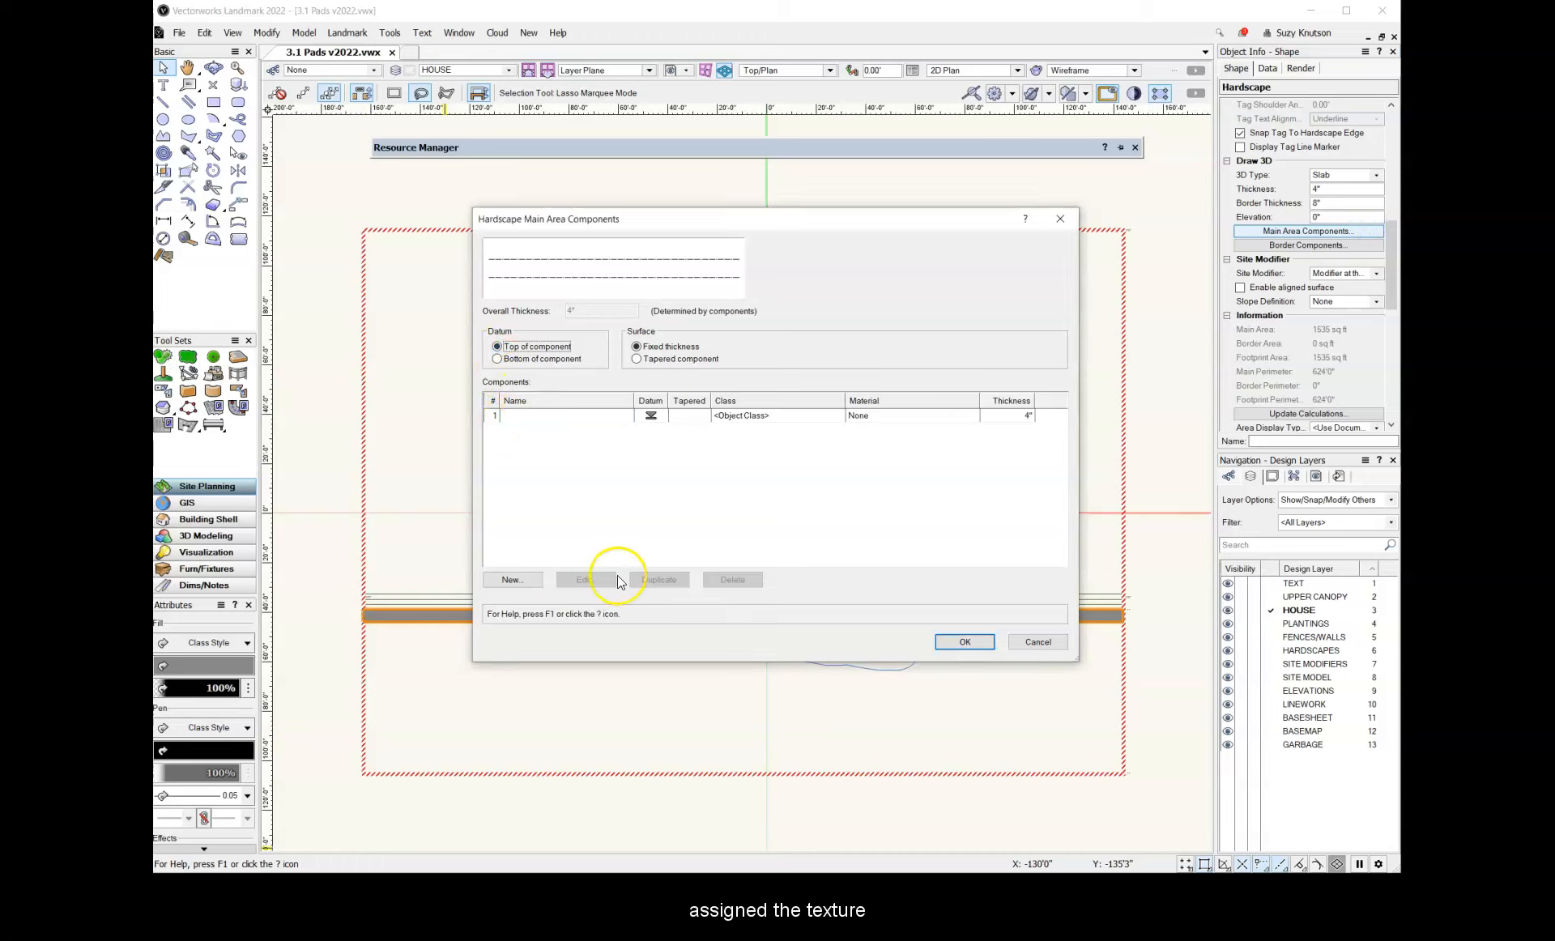
left_click(523, 416)
left_click(584, 580)
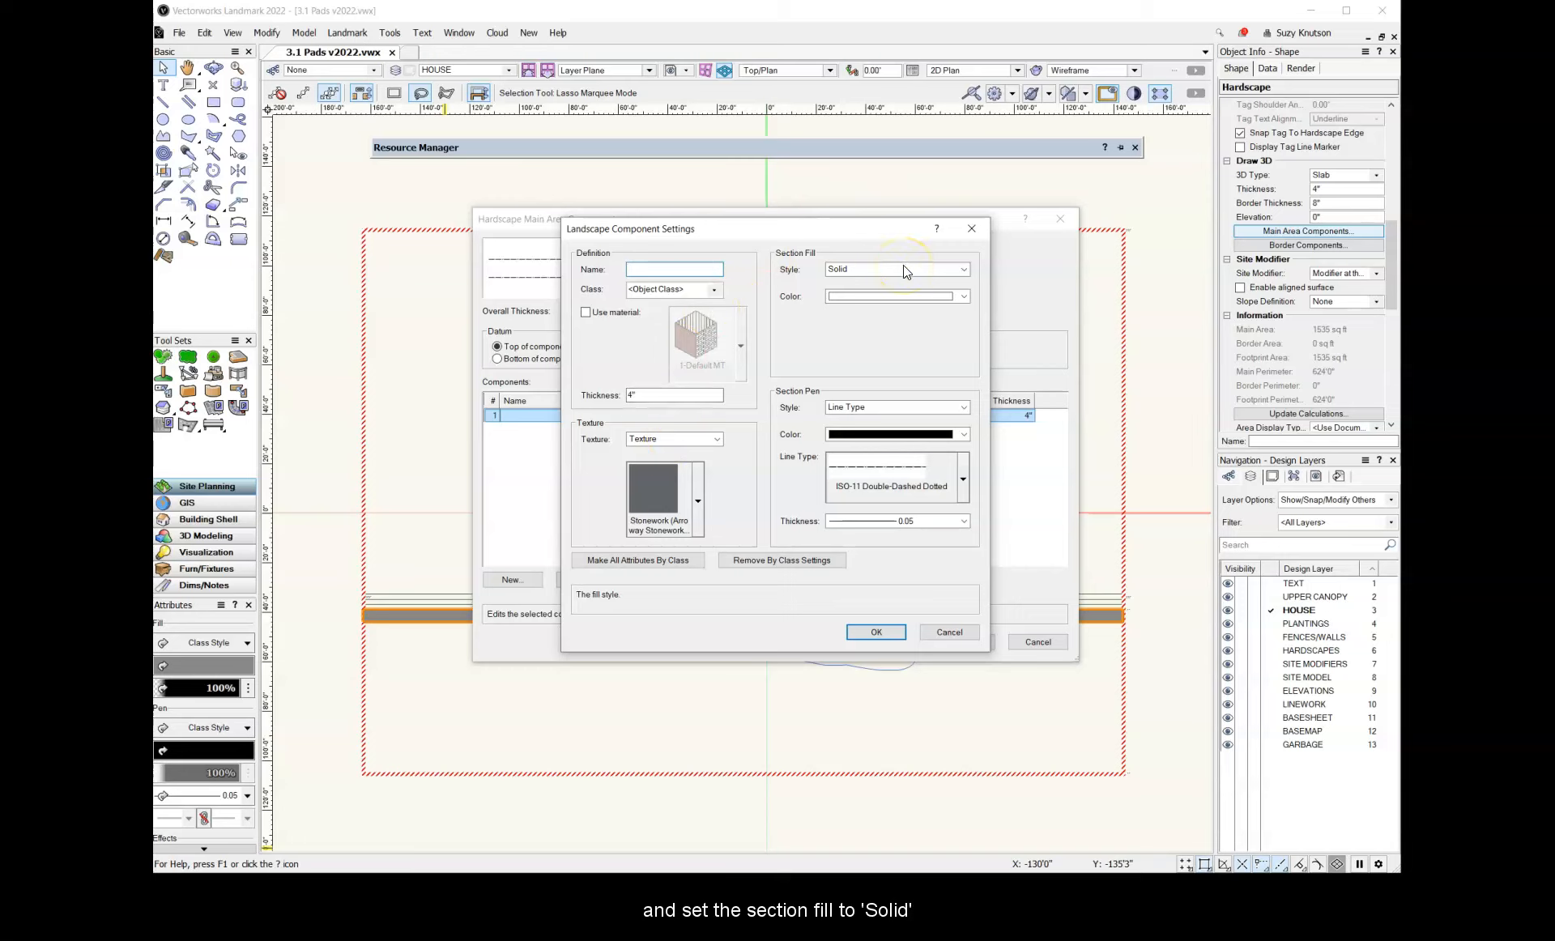
left_click(875, 632)
left_click(947, 642)
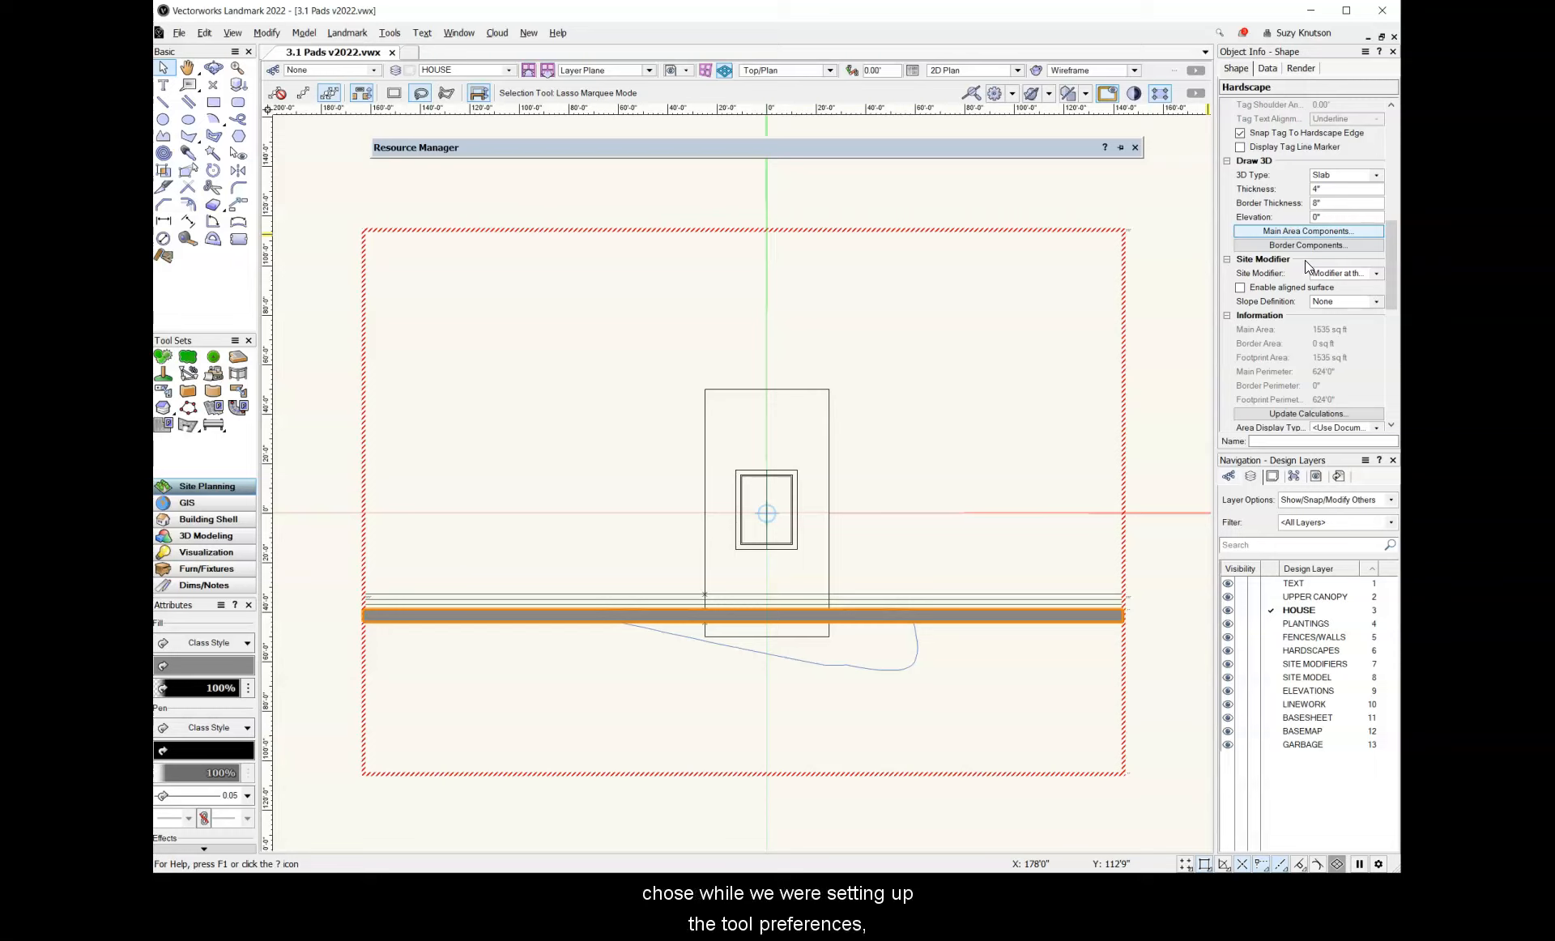
left_click(1377, 274)
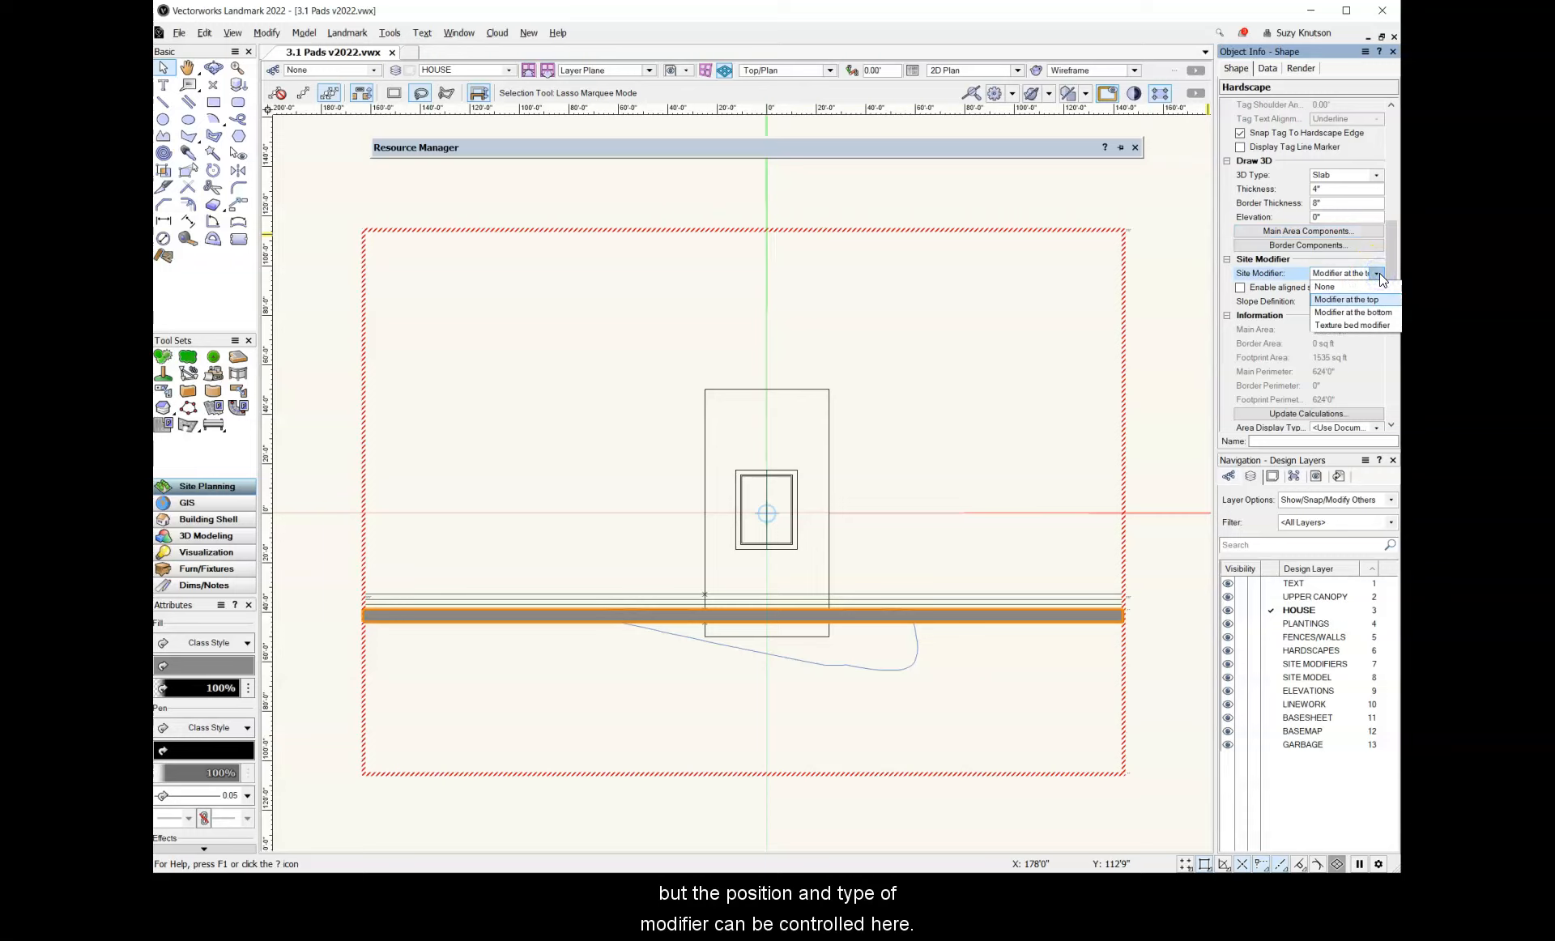
left_click(1378, 300)
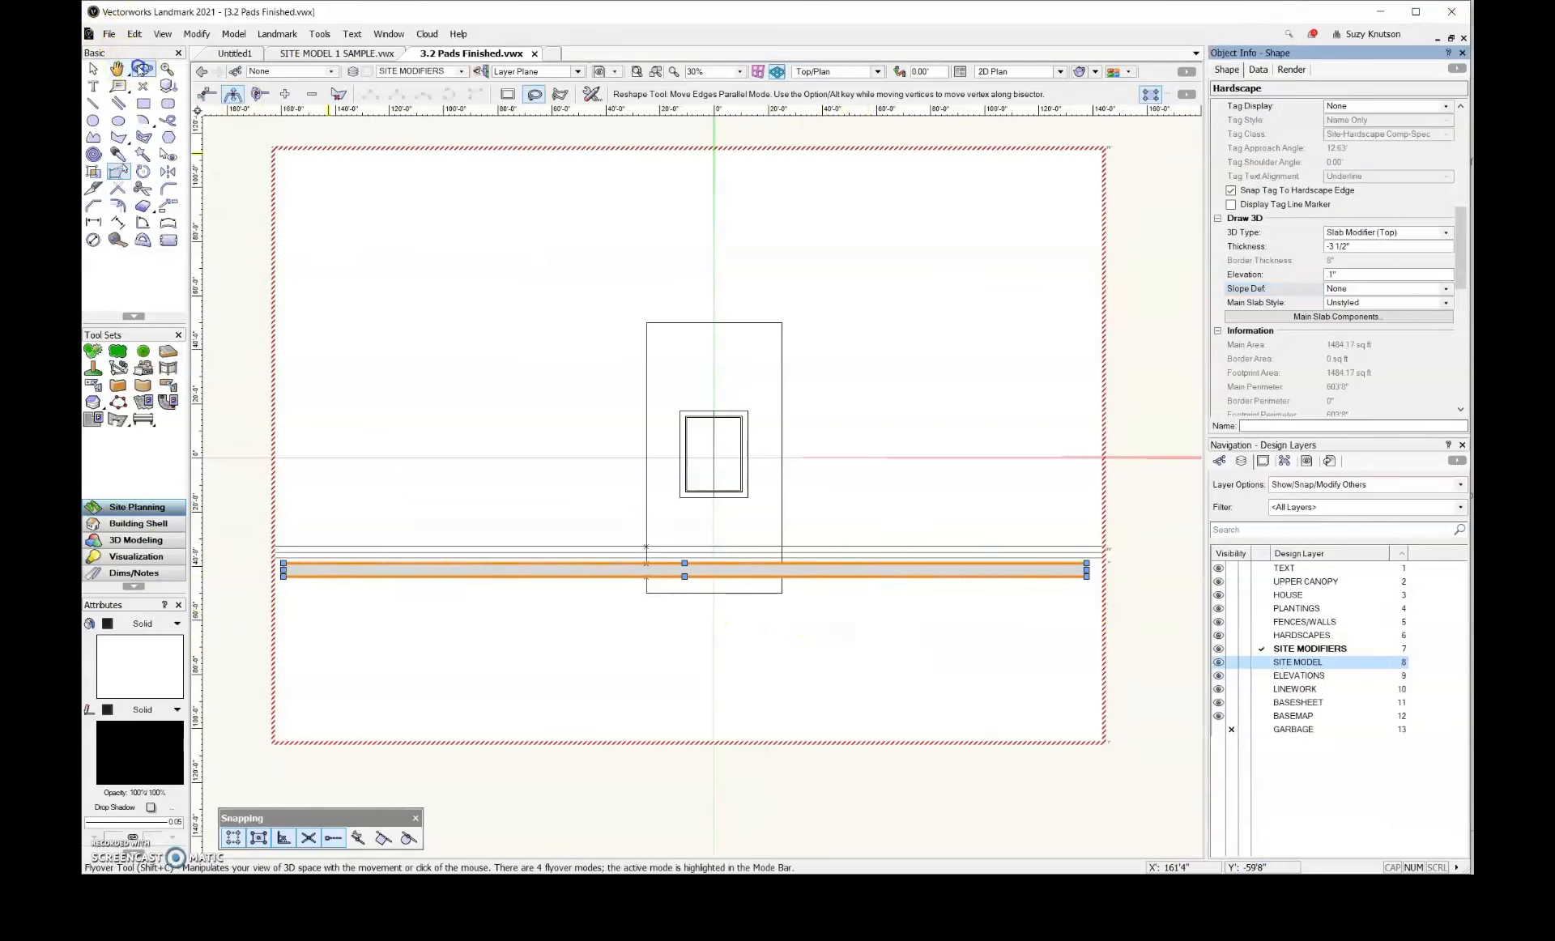
View the site in 3D perspective, update the site model, and examine how the terrain meets the slab
left_click(140, 68)
left_click_drag(903, 614, 810, 362)
scroll(746, 434, "down", 1)
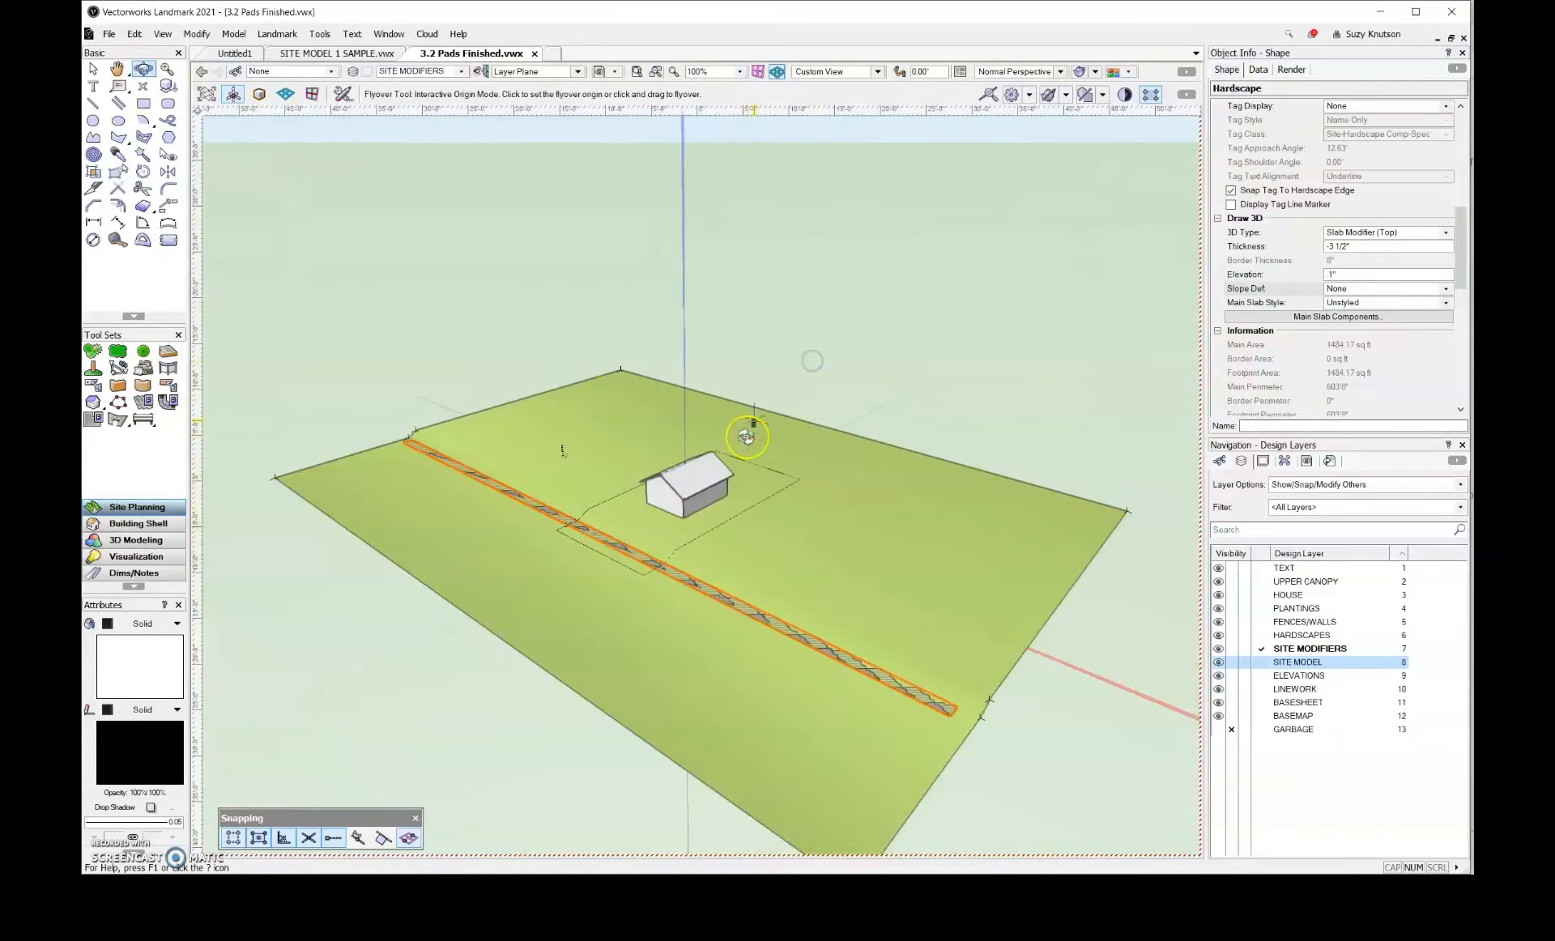
scroll(806, 371, "down", 1)
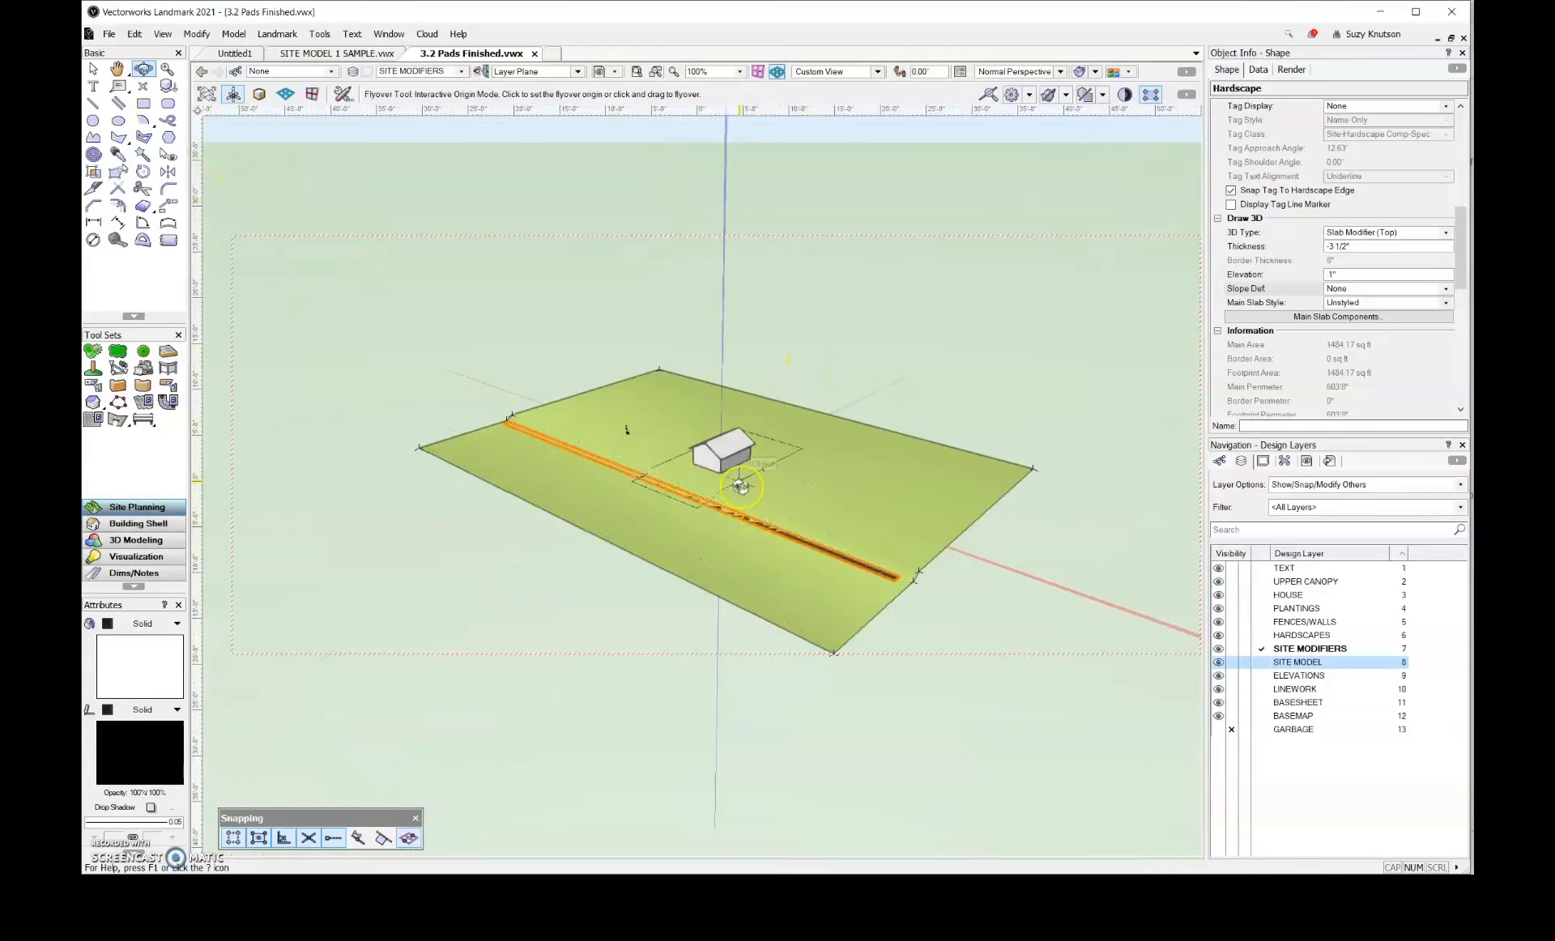
scroll(737, 483, "up", 2)
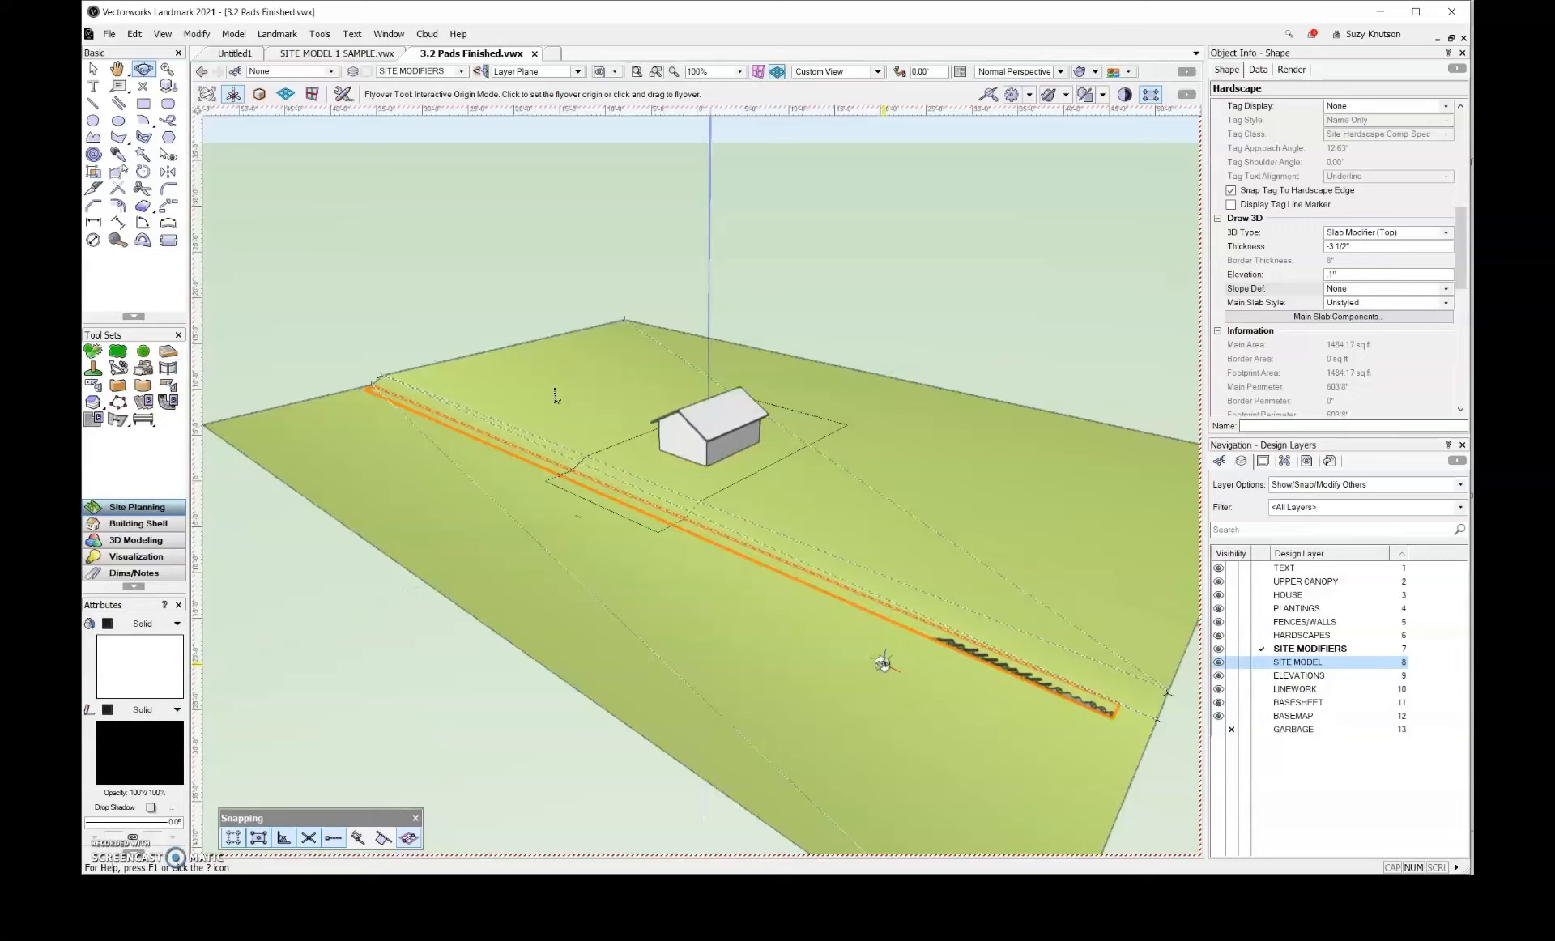
left_click(92, 72)
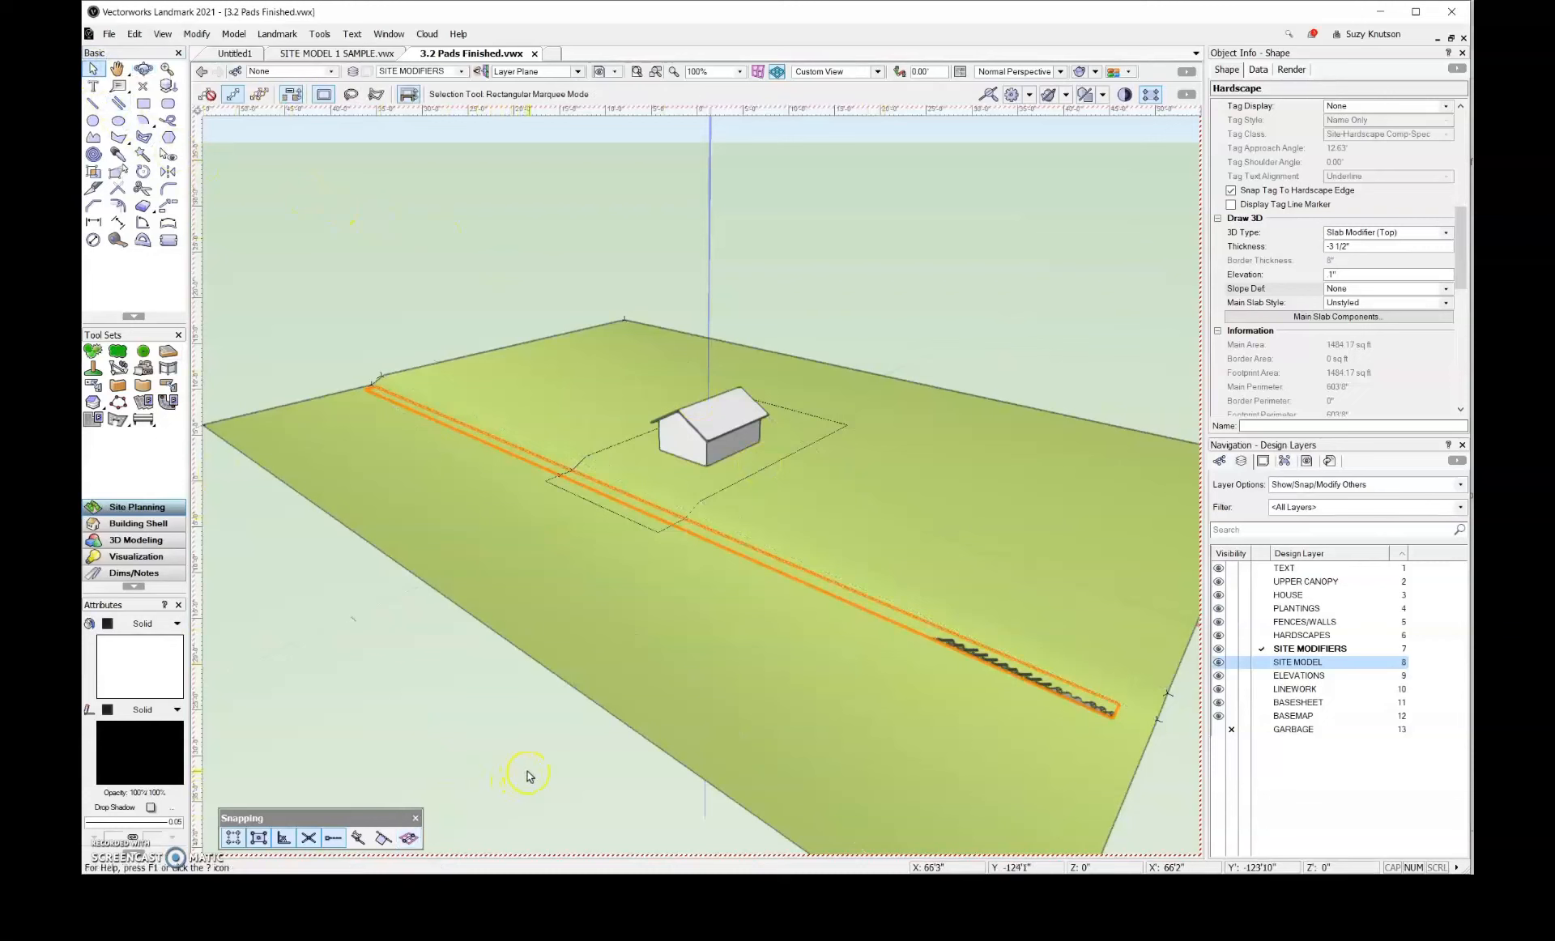
left_click(688, 727)
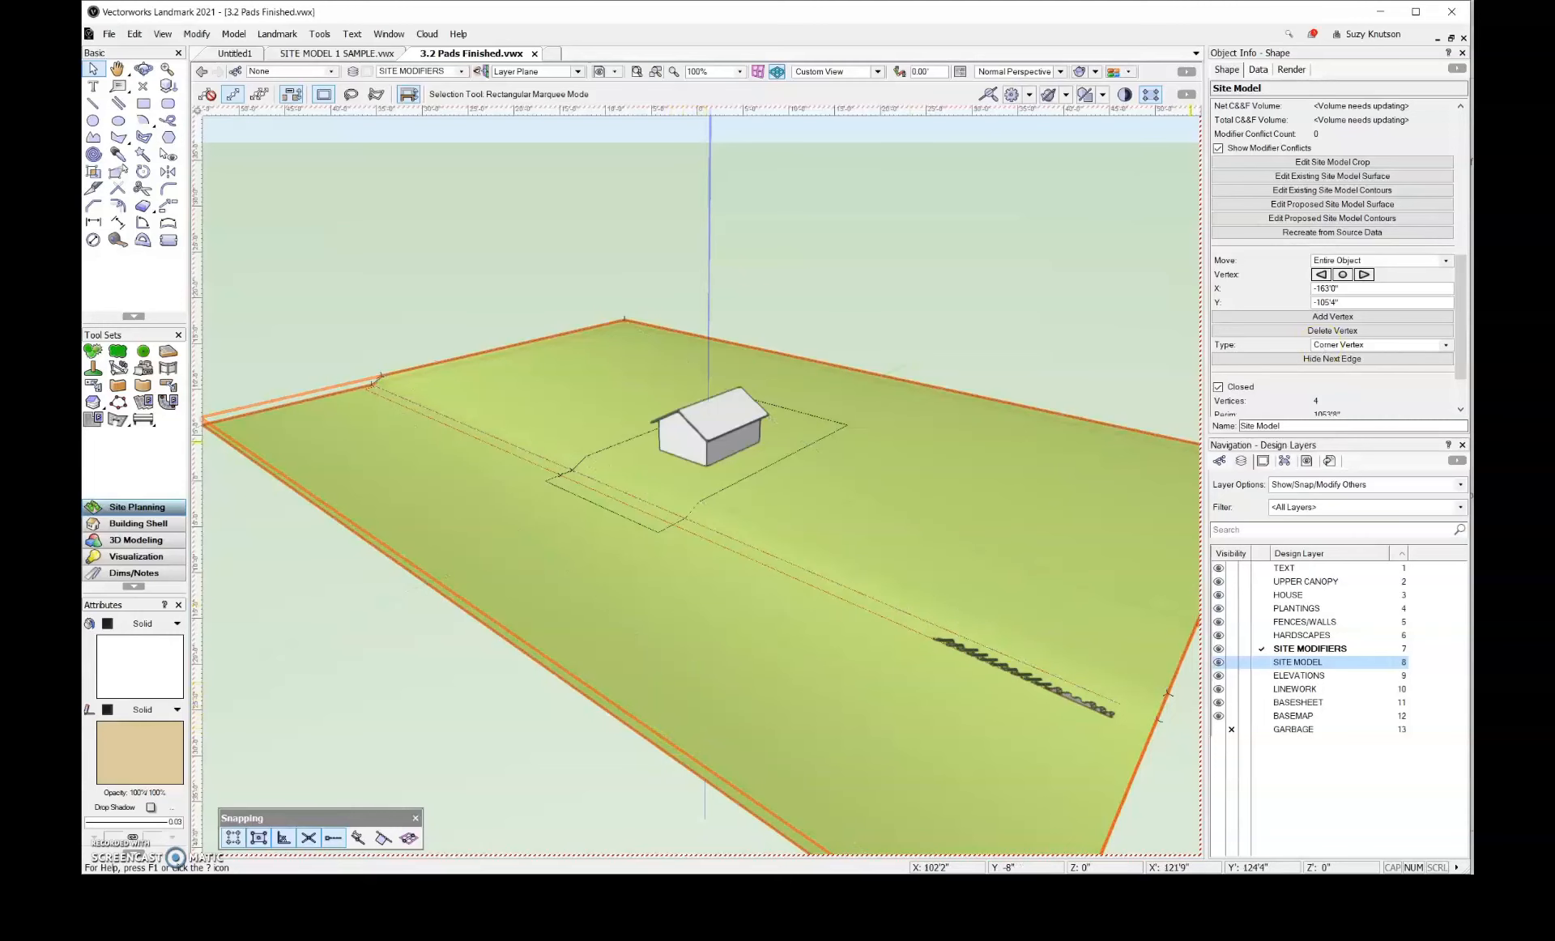
left_click_drag(1457, 330, 1453, 162)
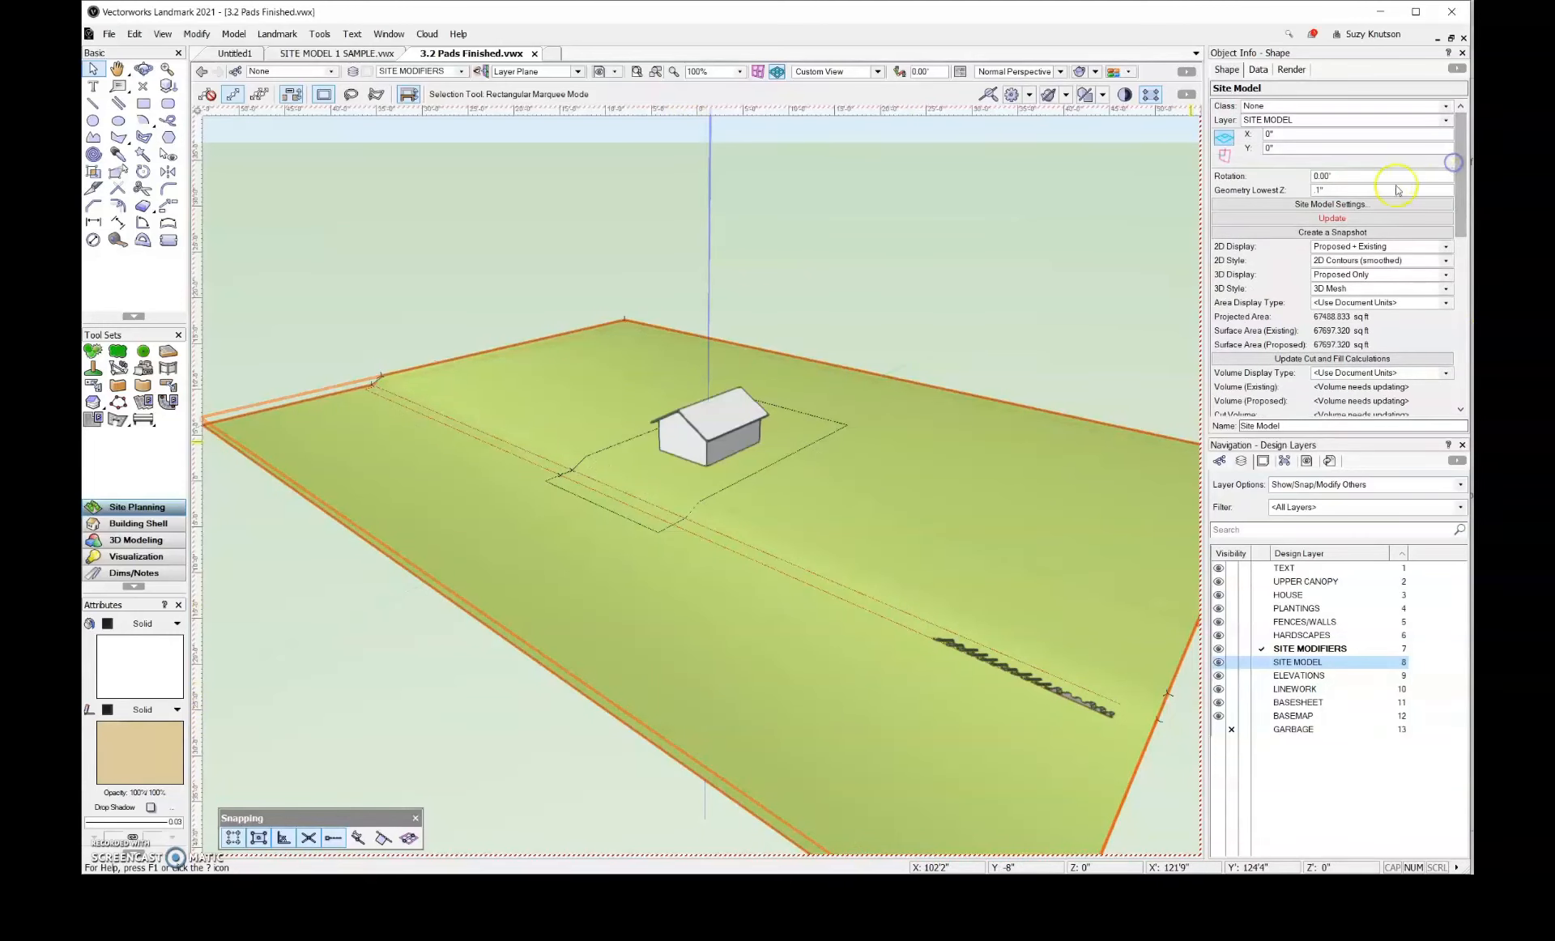
left_click(1378, 220)
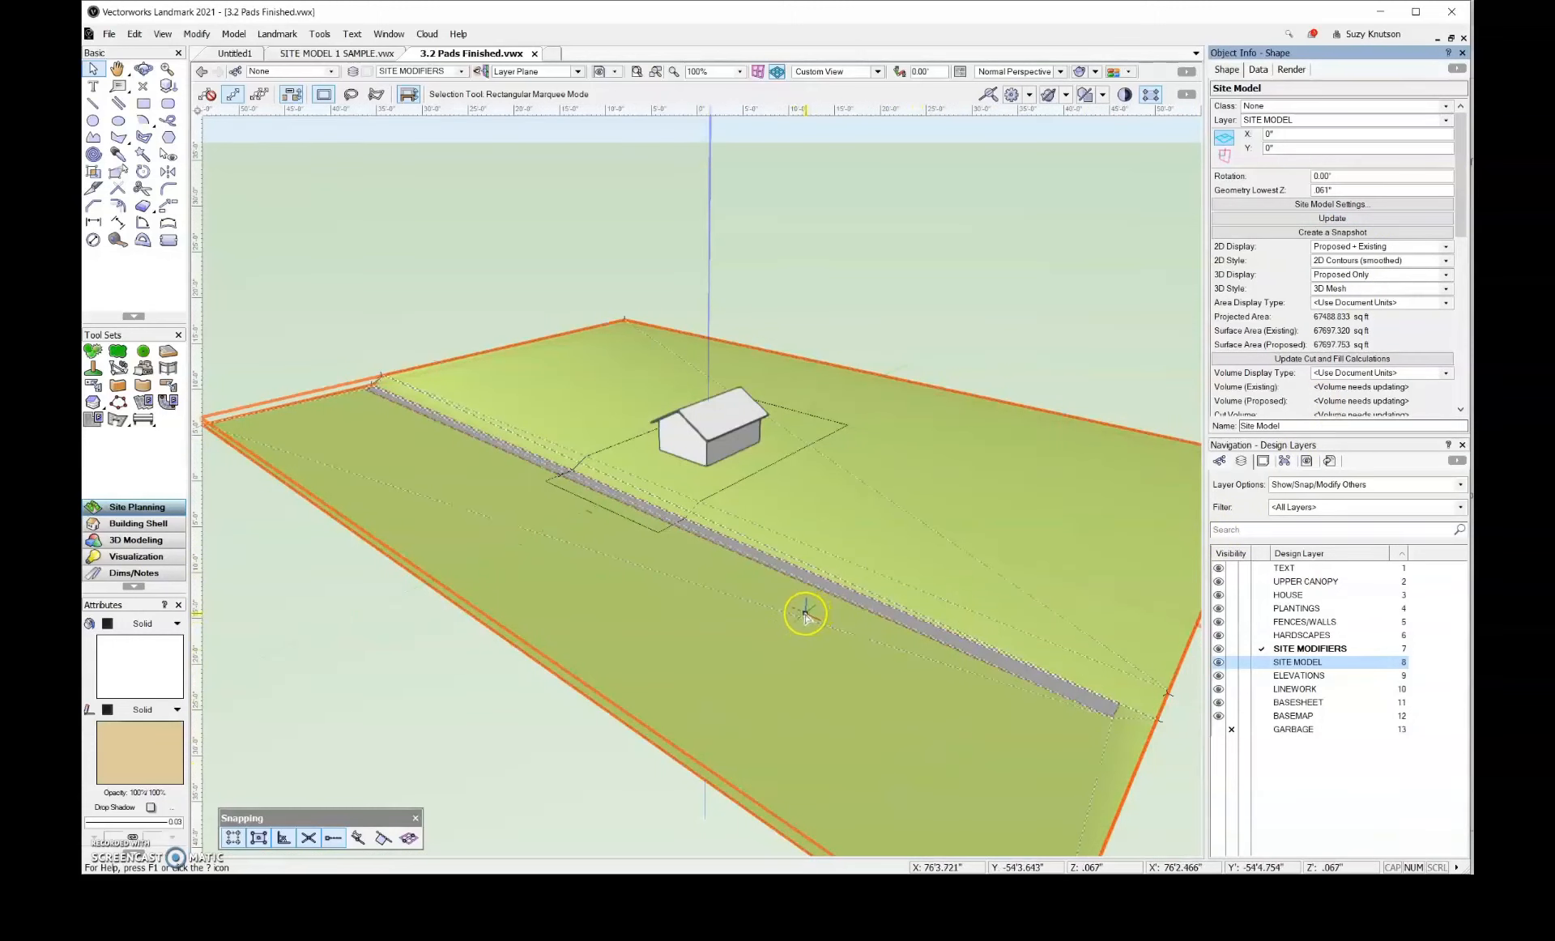
scroll(600, 530, "up", 1)
scroll(600, 530, "up", 1)
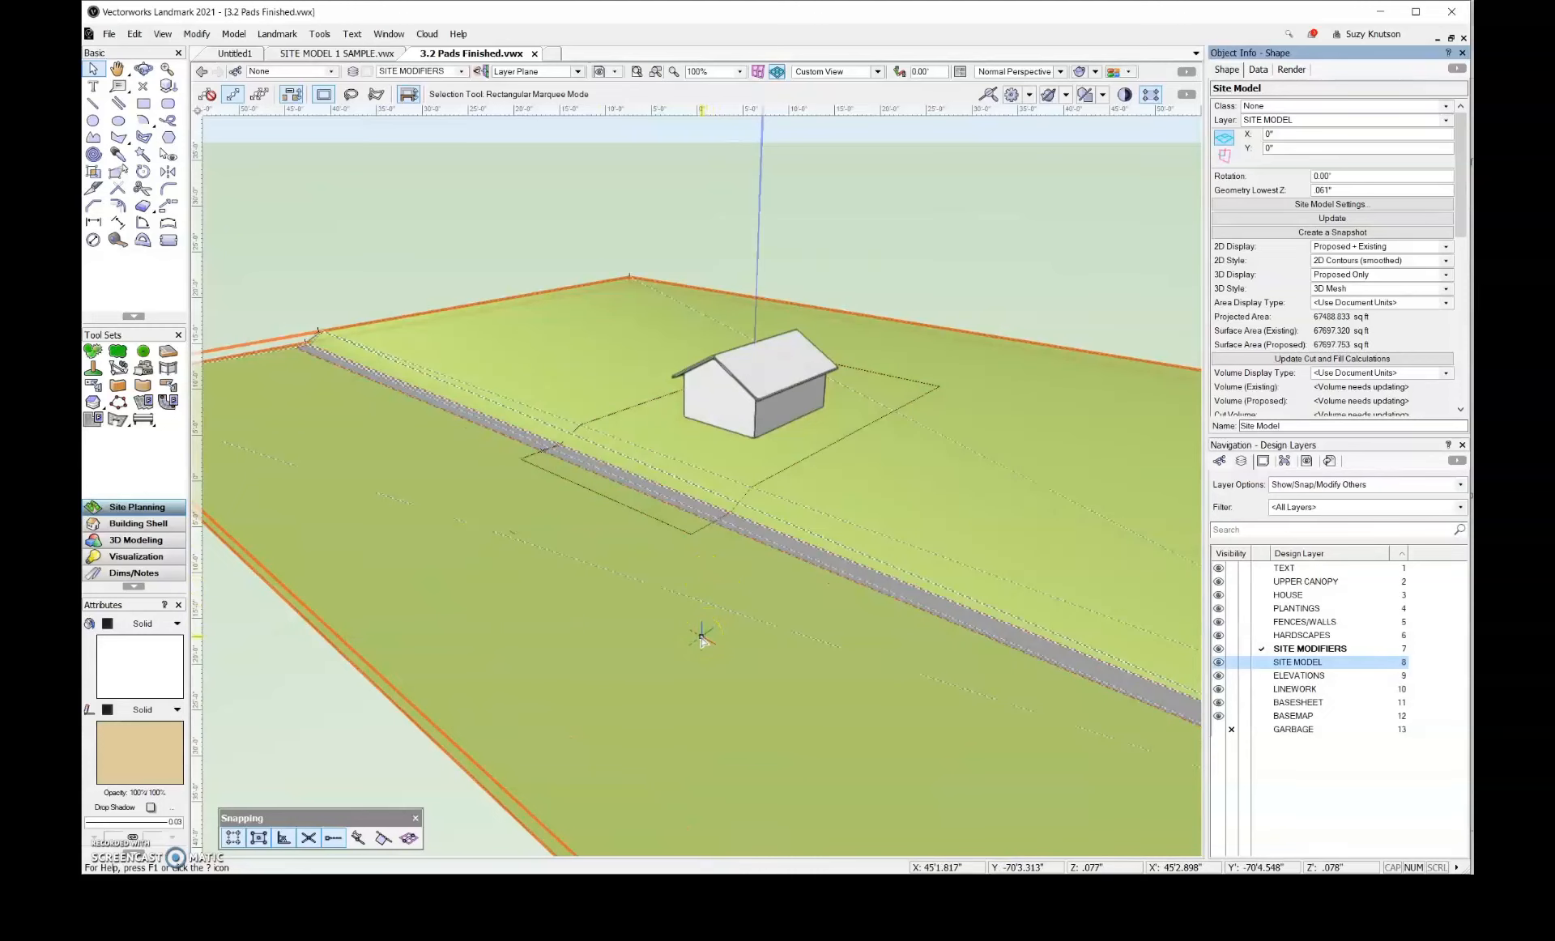
scroll(701, 637, "down", 2)
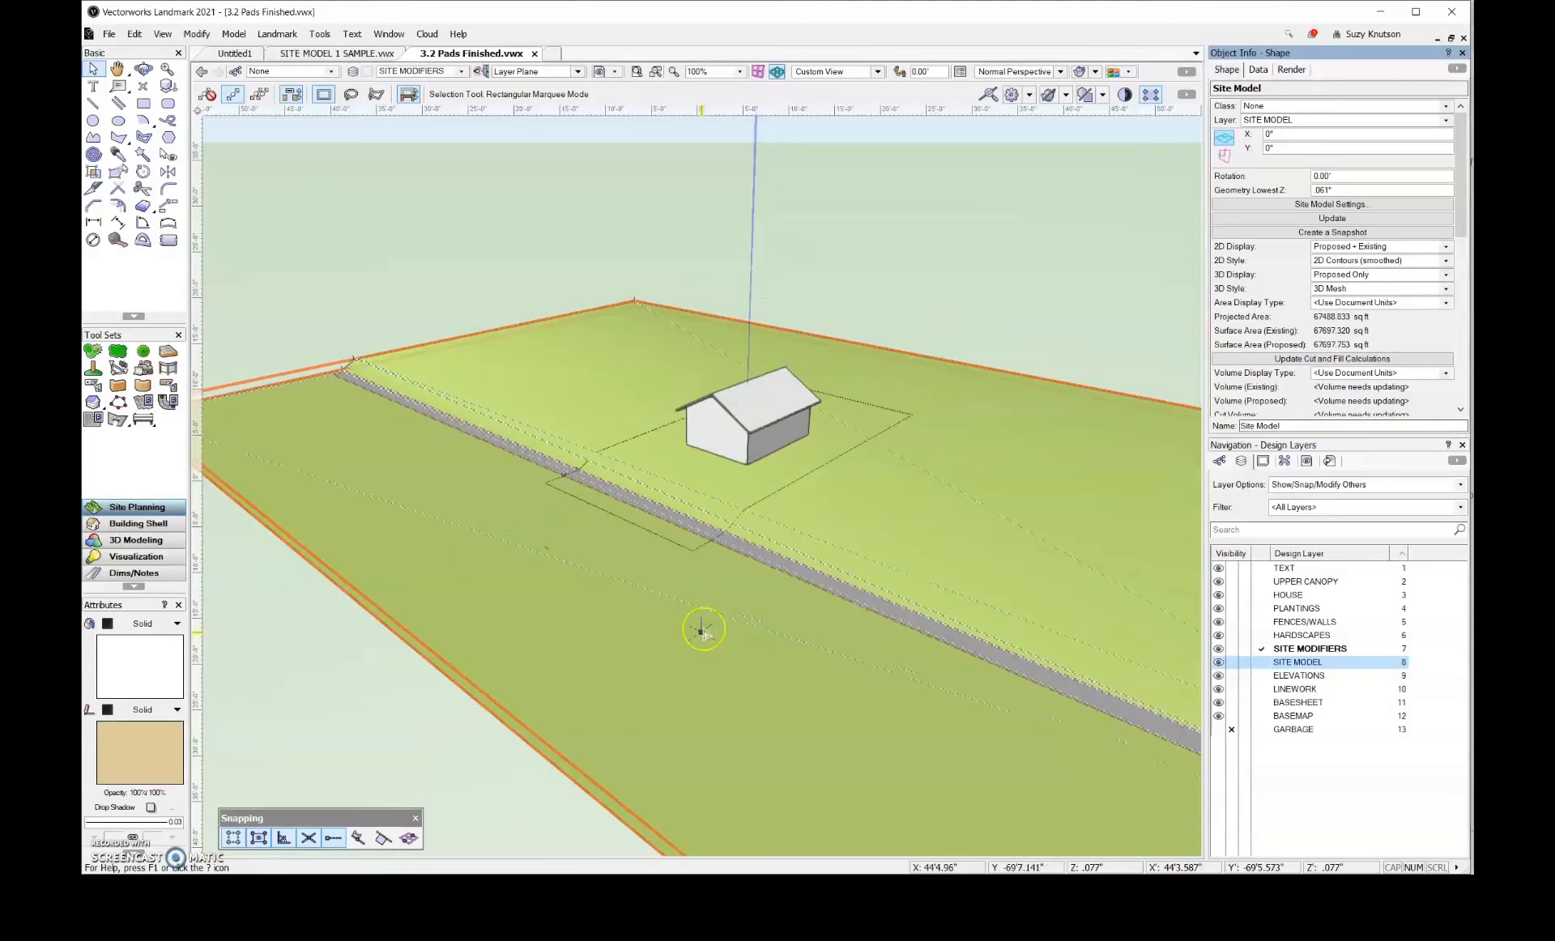
scroll(805, 583, "up", 5)
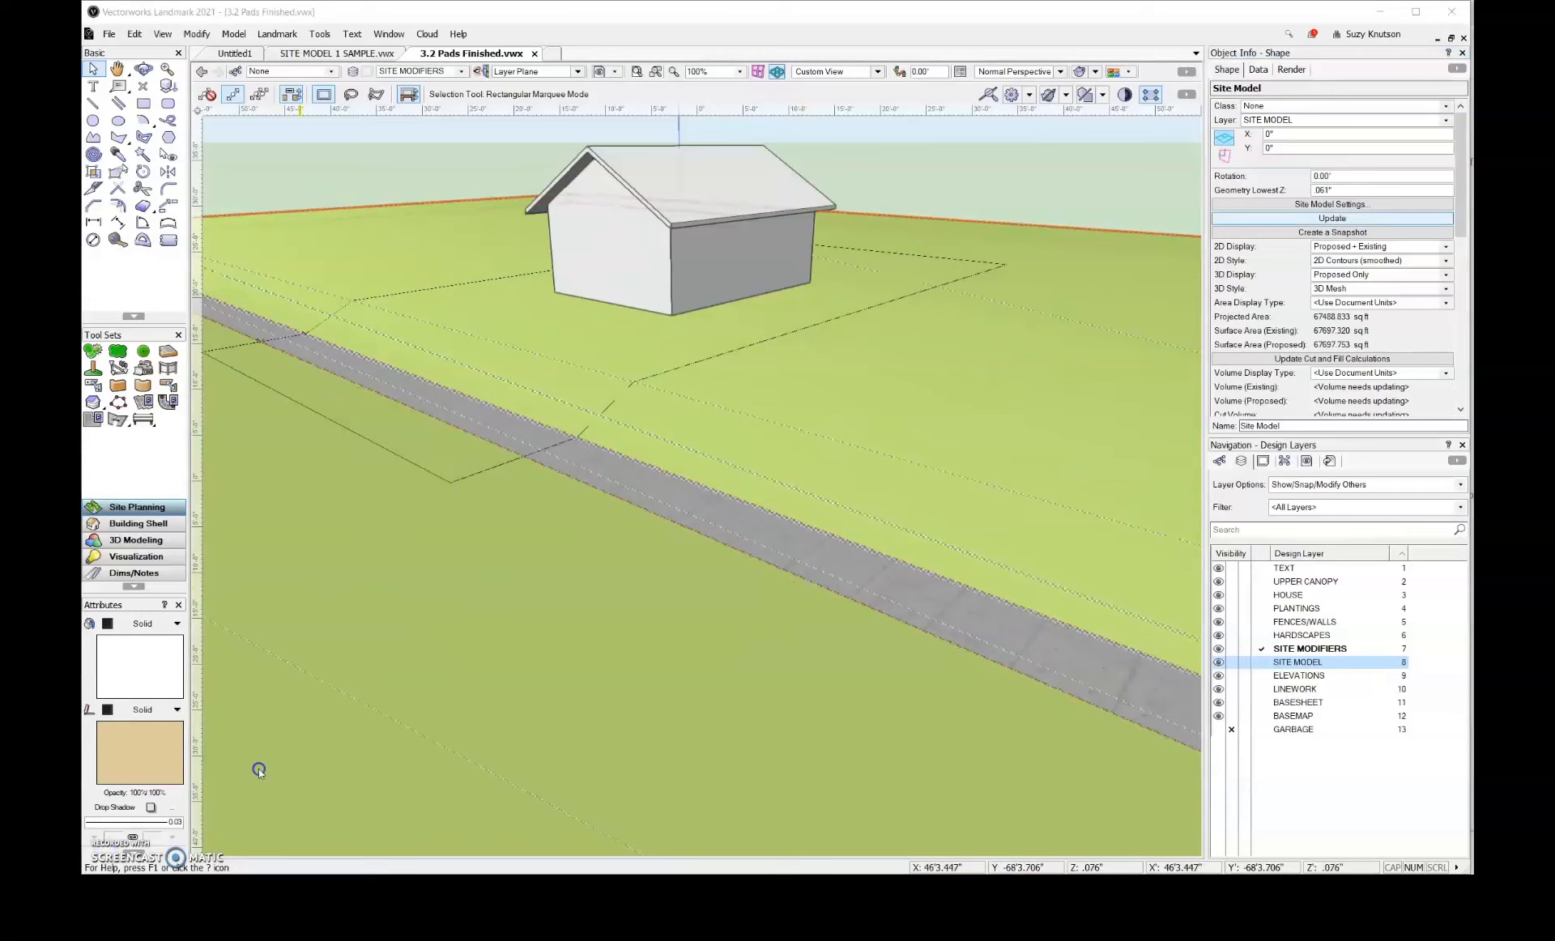
Return the drawing to Top/Plan view, centred on the area between the house and the slab
key("F5")
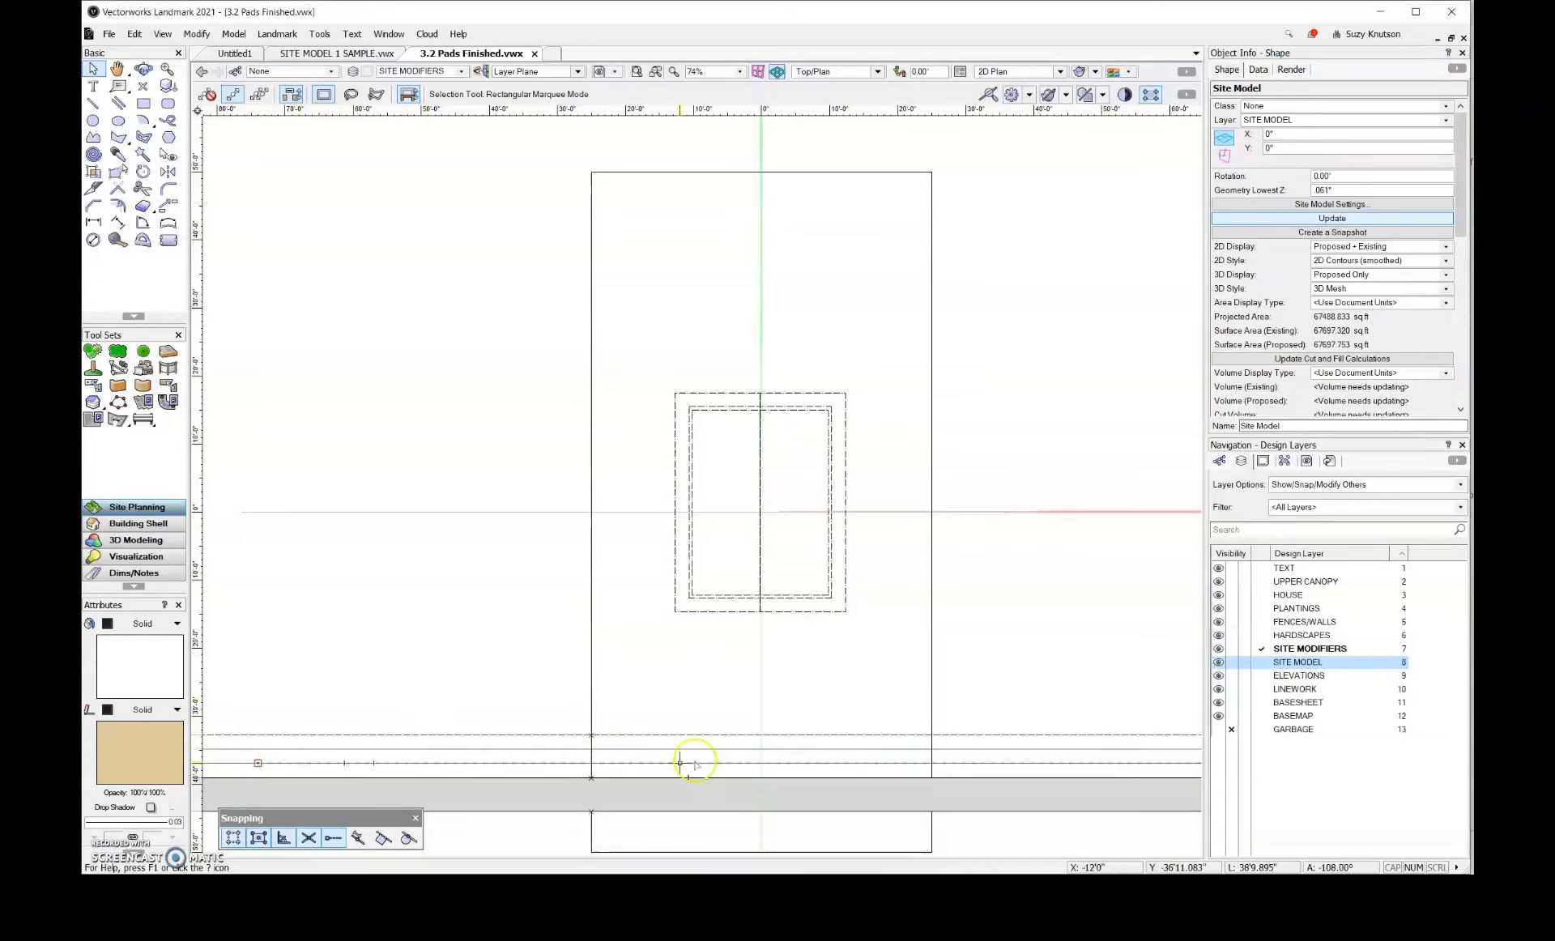
key("h")
left_click_drag(753, 729, 676, 640)
key("x")
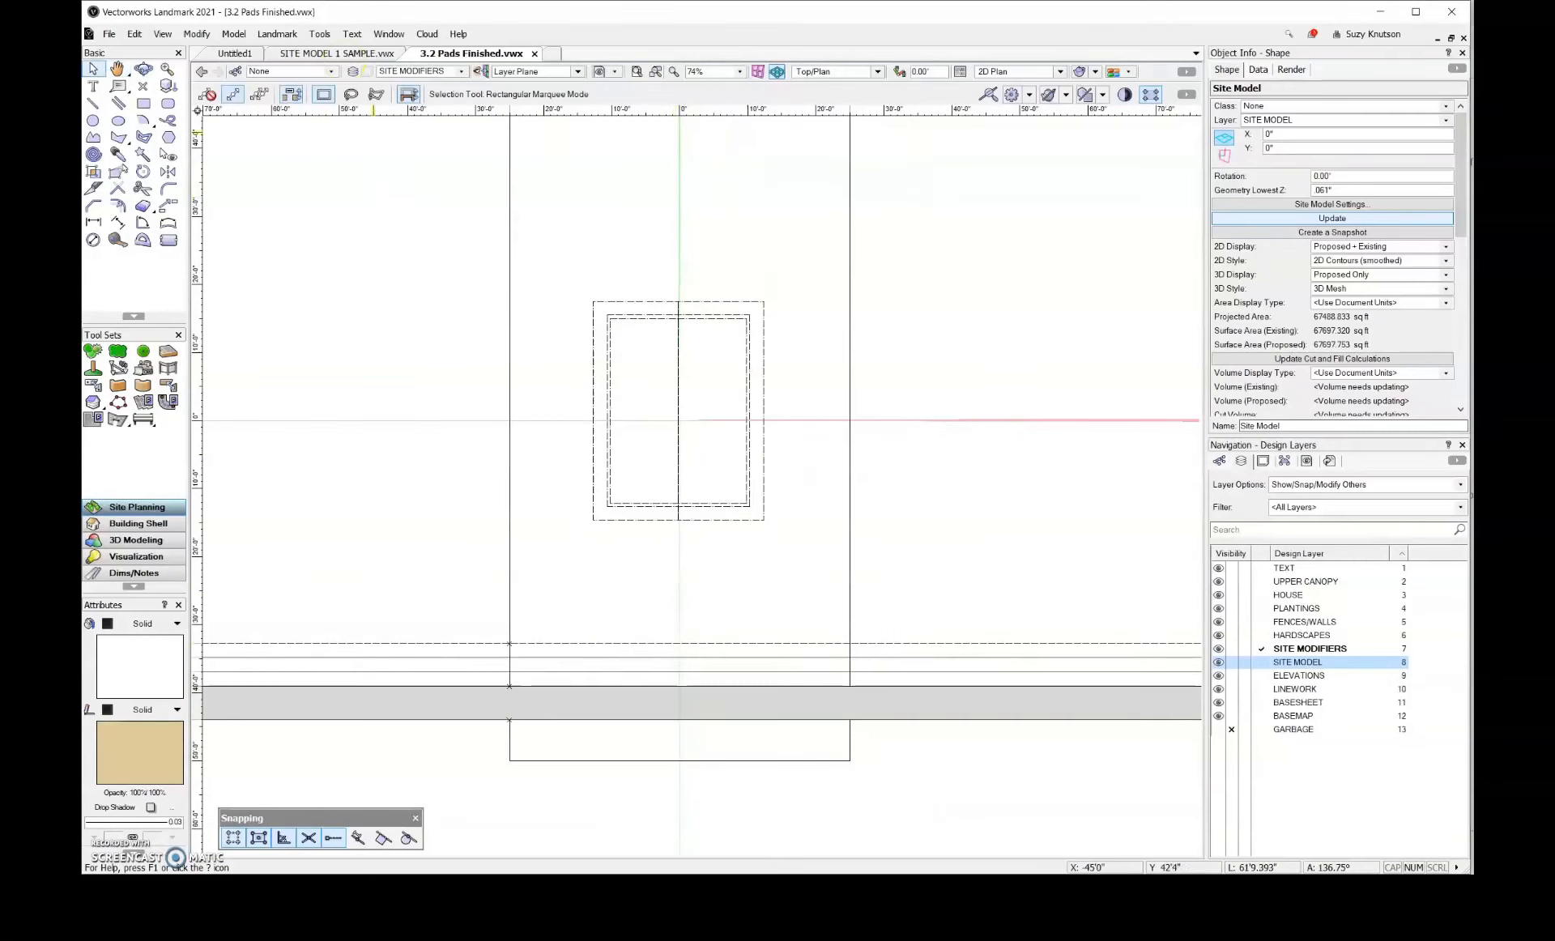
Draw a 6' wide, about 20'1" high rectangle from the house's lower wall to the dashed line above the slab
left_click(144, 106)
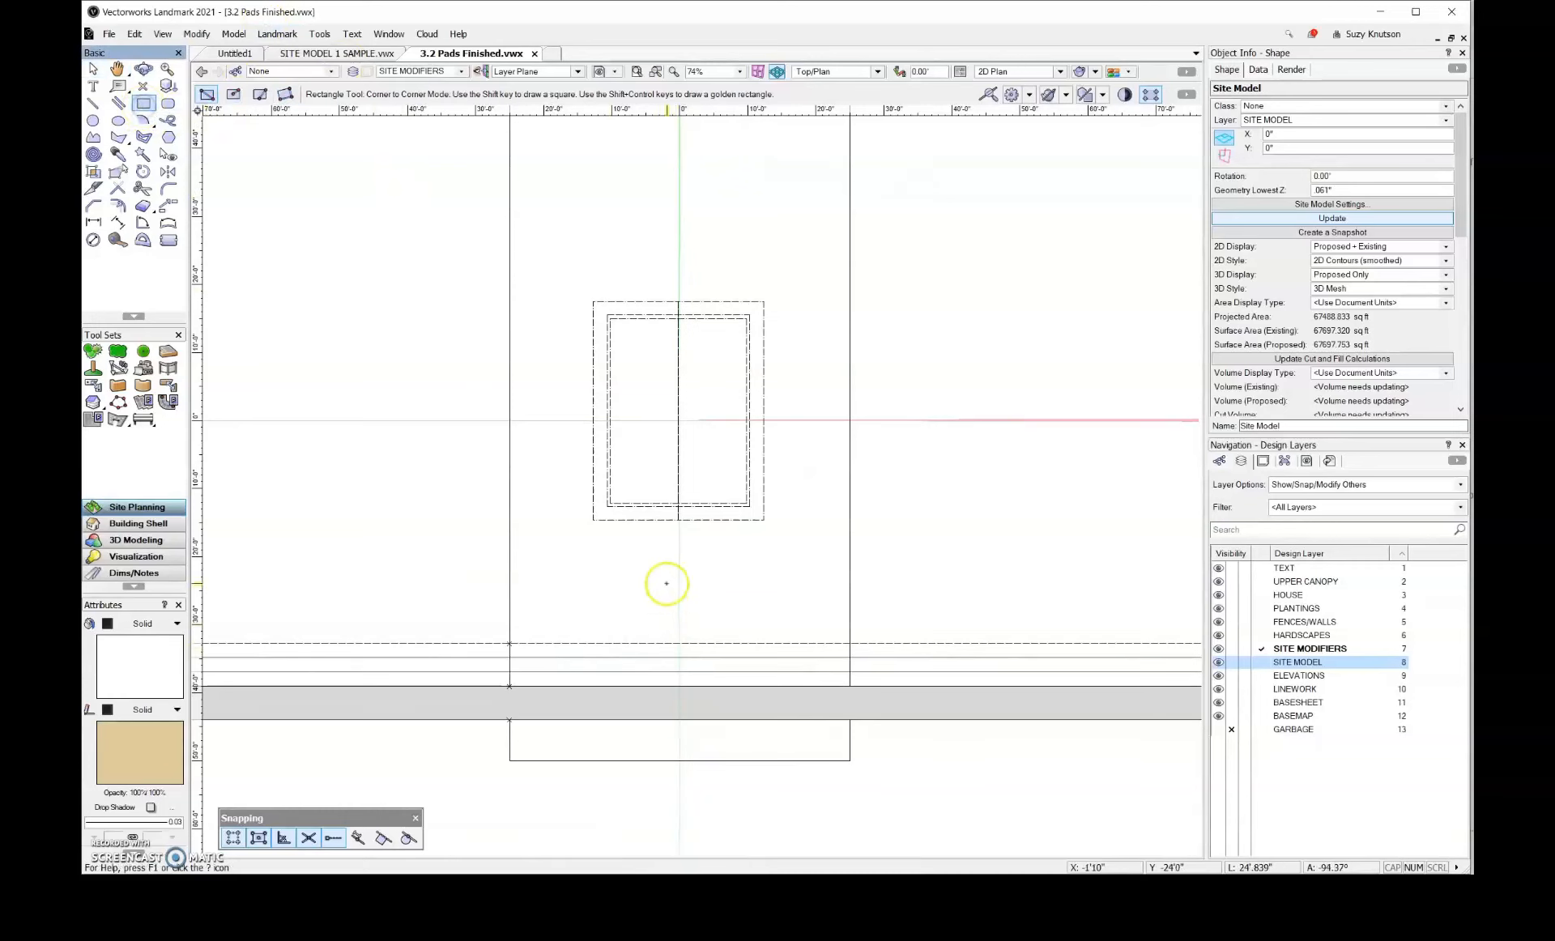
scroll(640, 515, "up", 2)
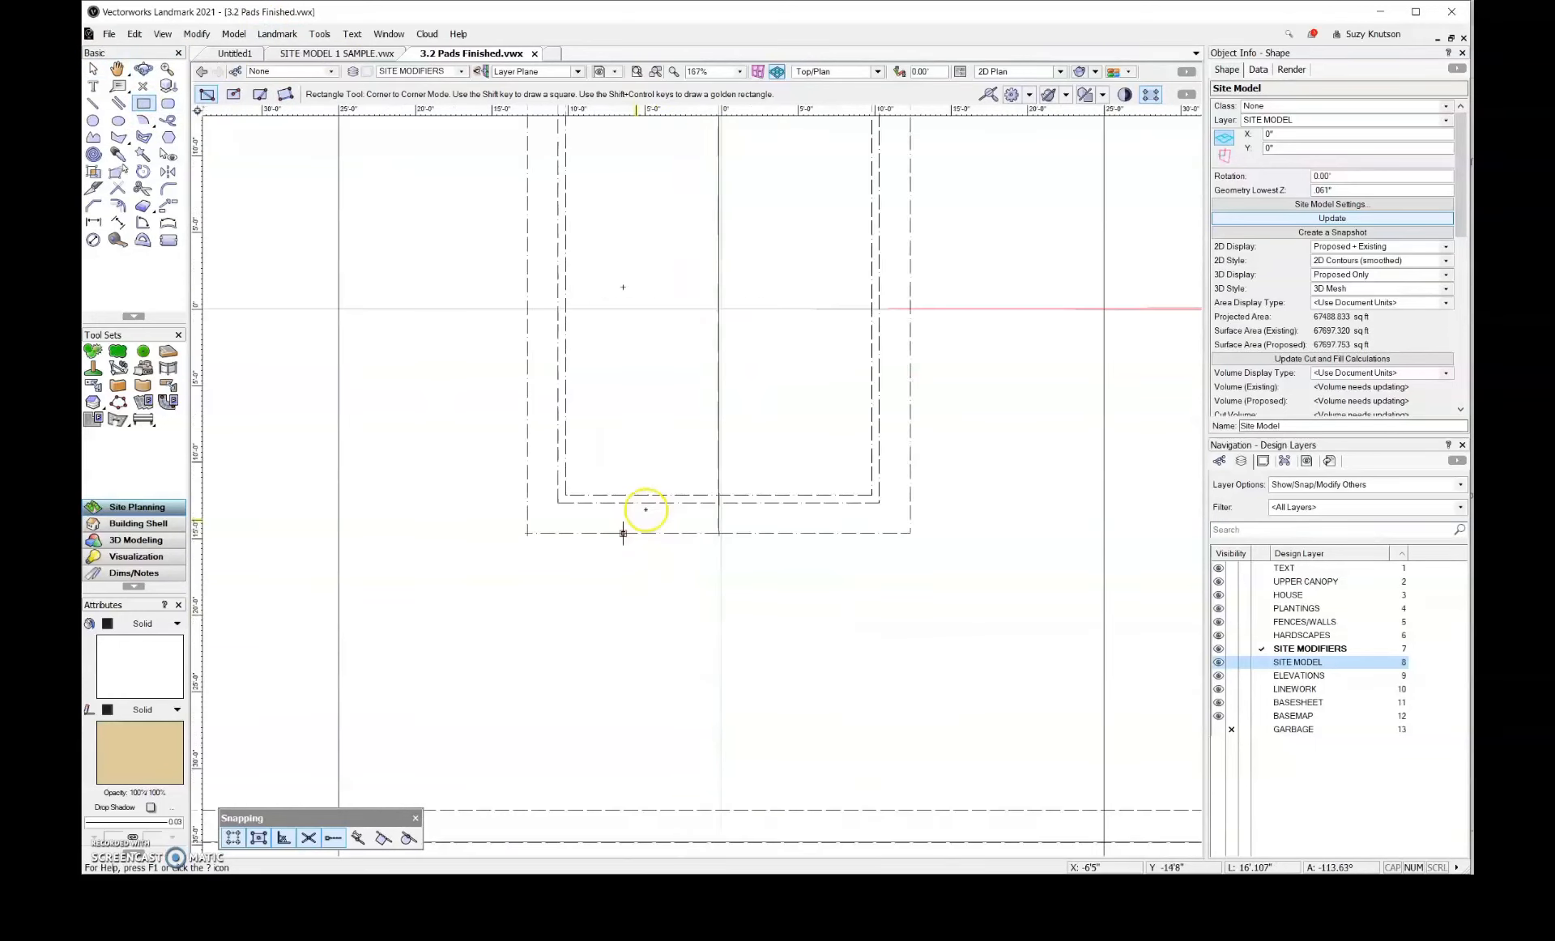
left_click(666, 503)
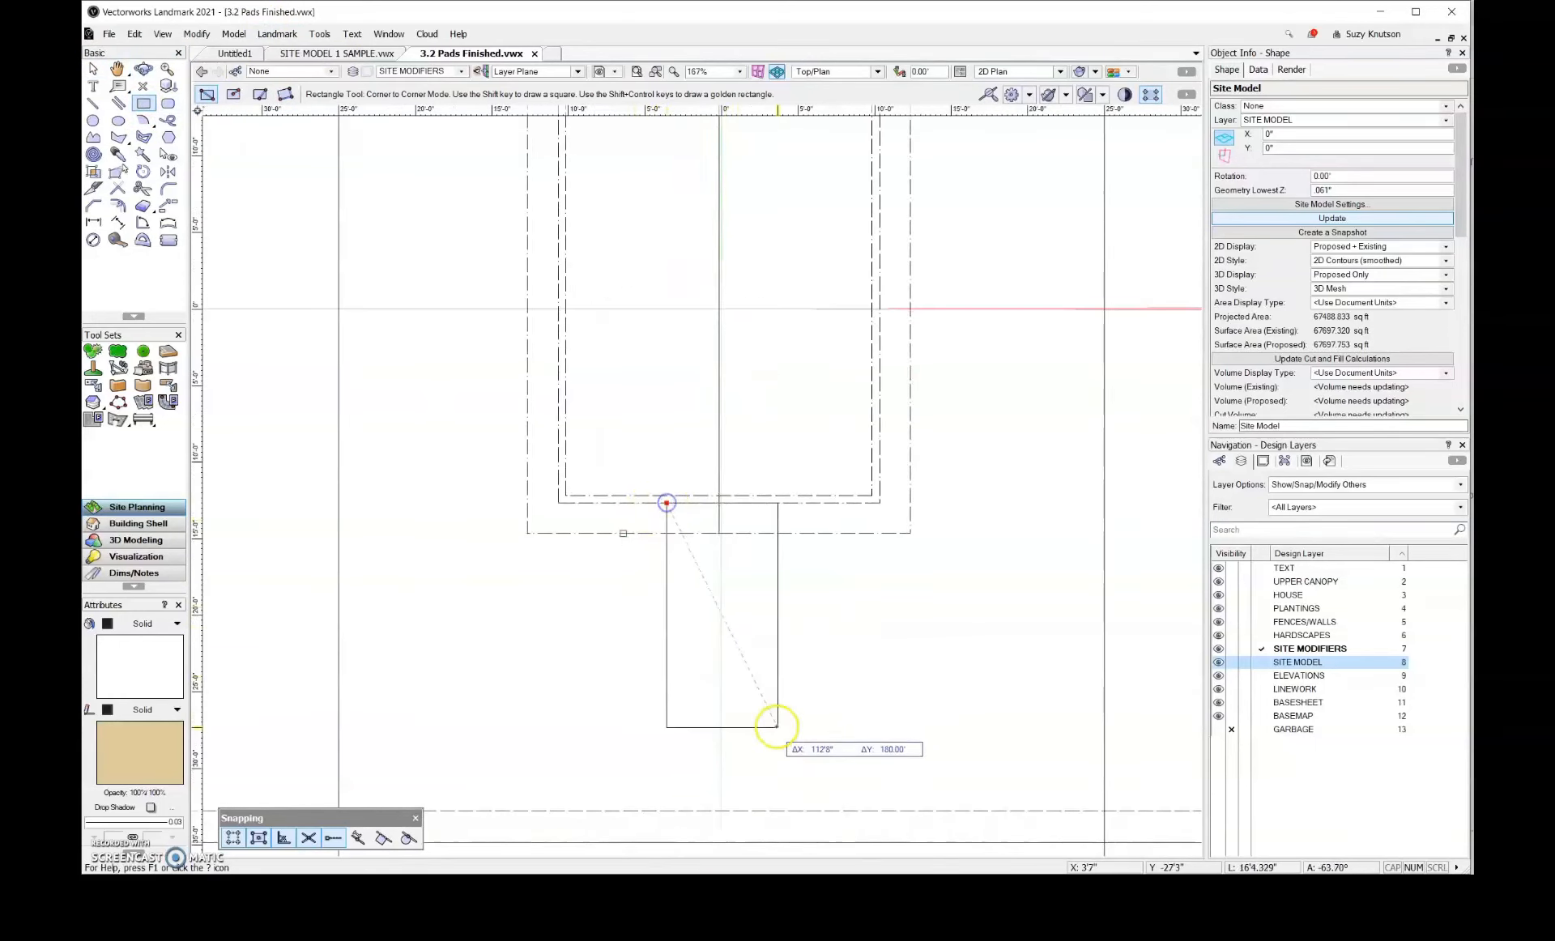
scroll(792, 753, "down", 3)
scroll(794, 737, "up", 1)
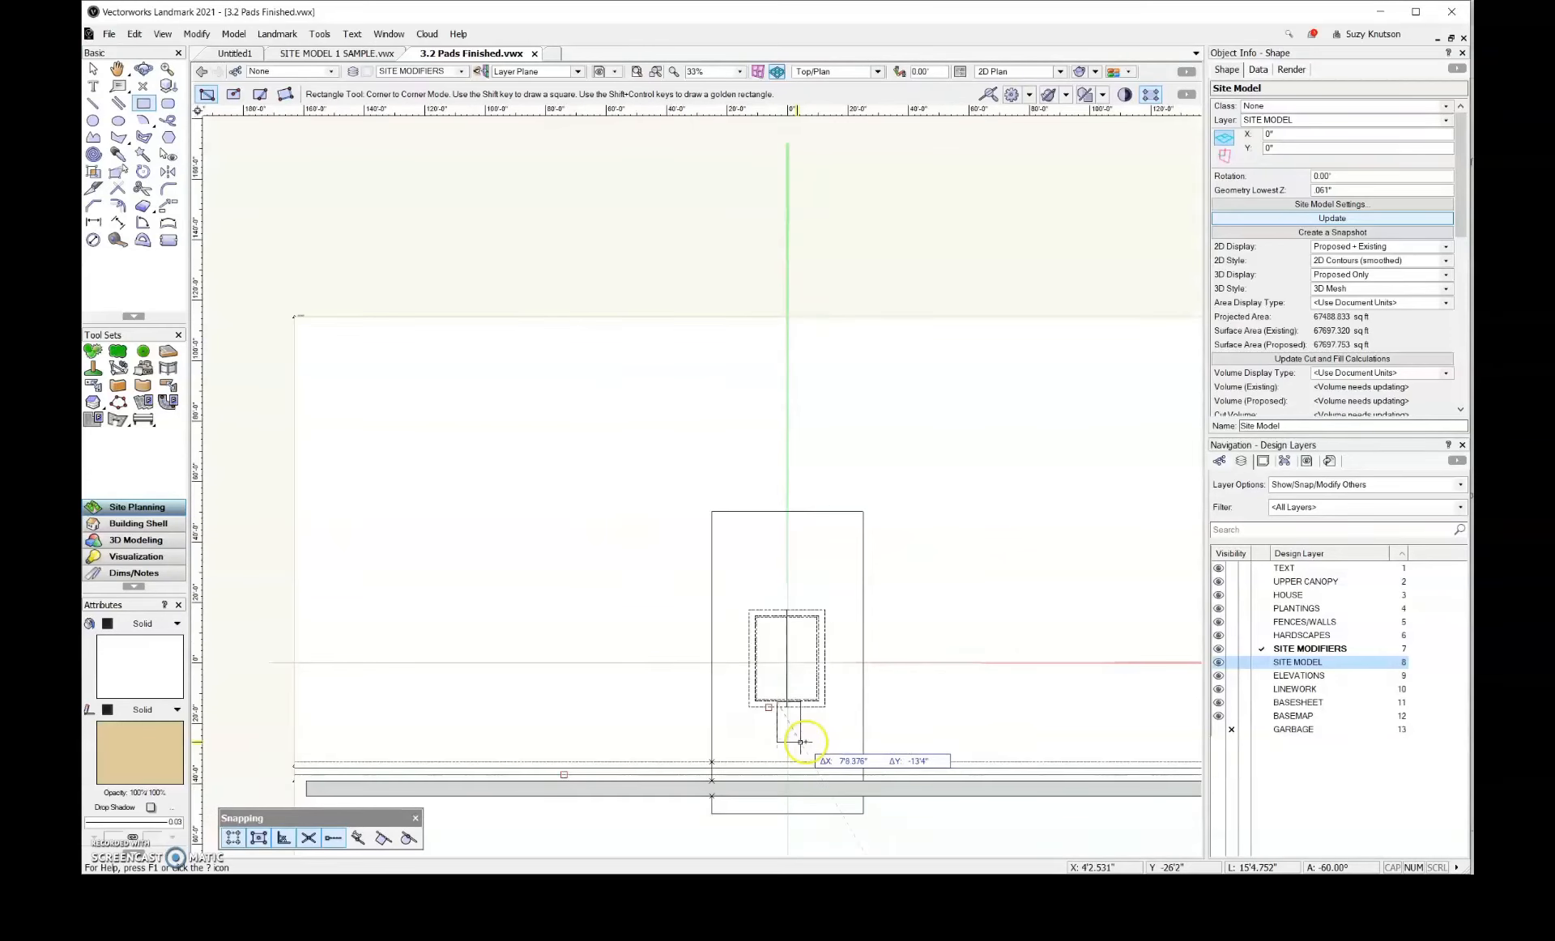
scroll(785, 741, "up", 1)
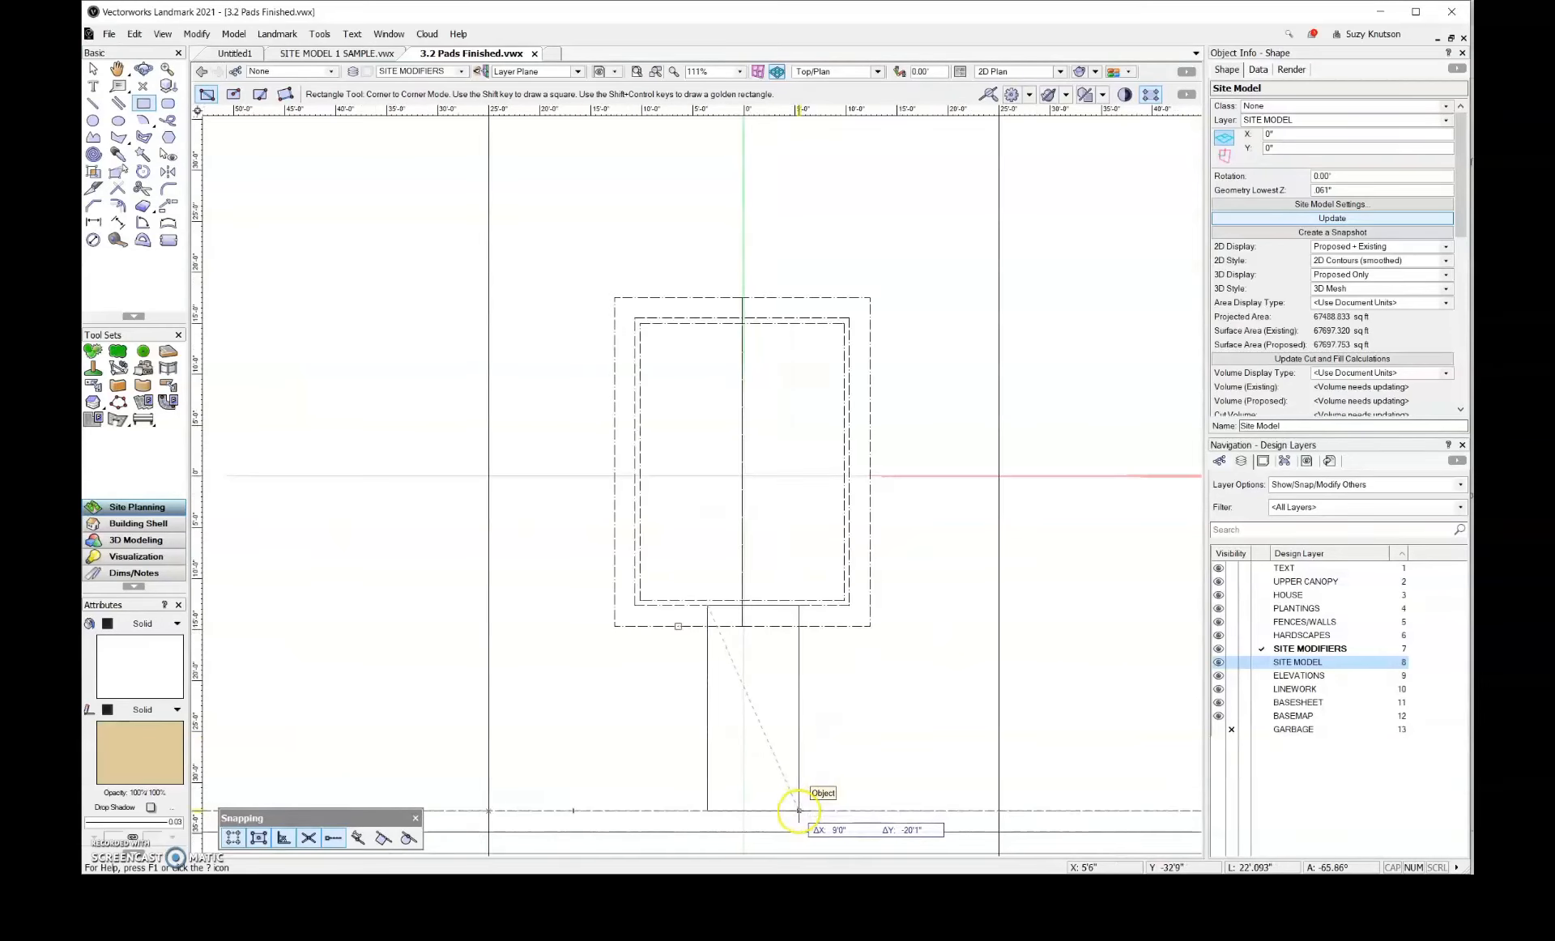
scroll(799, 809, "down", 2)
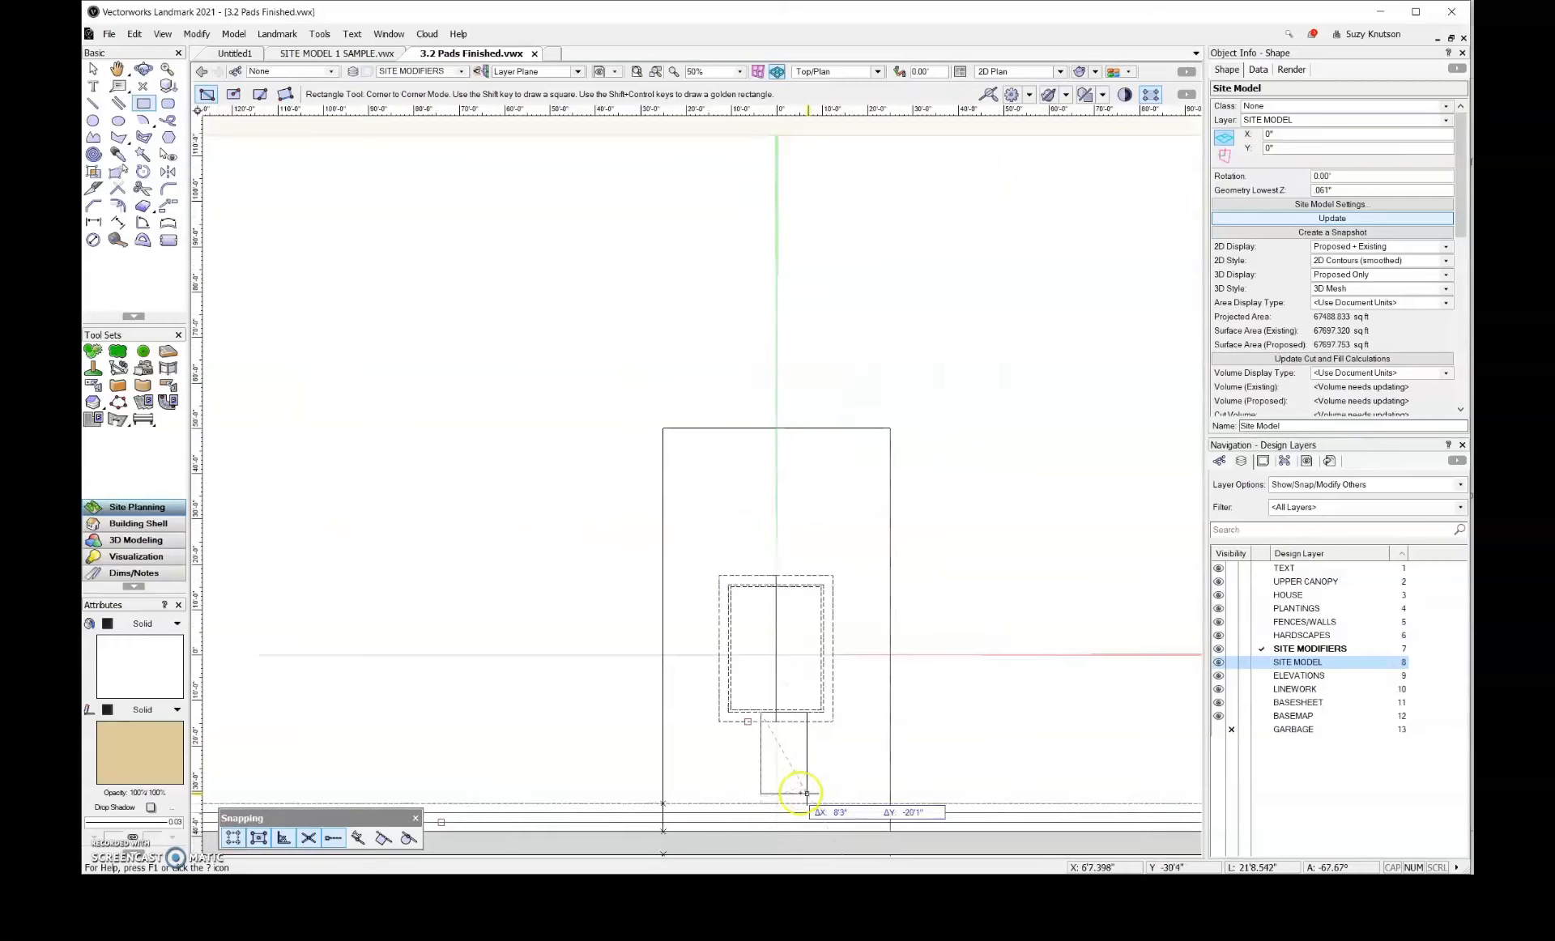
scroll(722, 822, "up", 3)
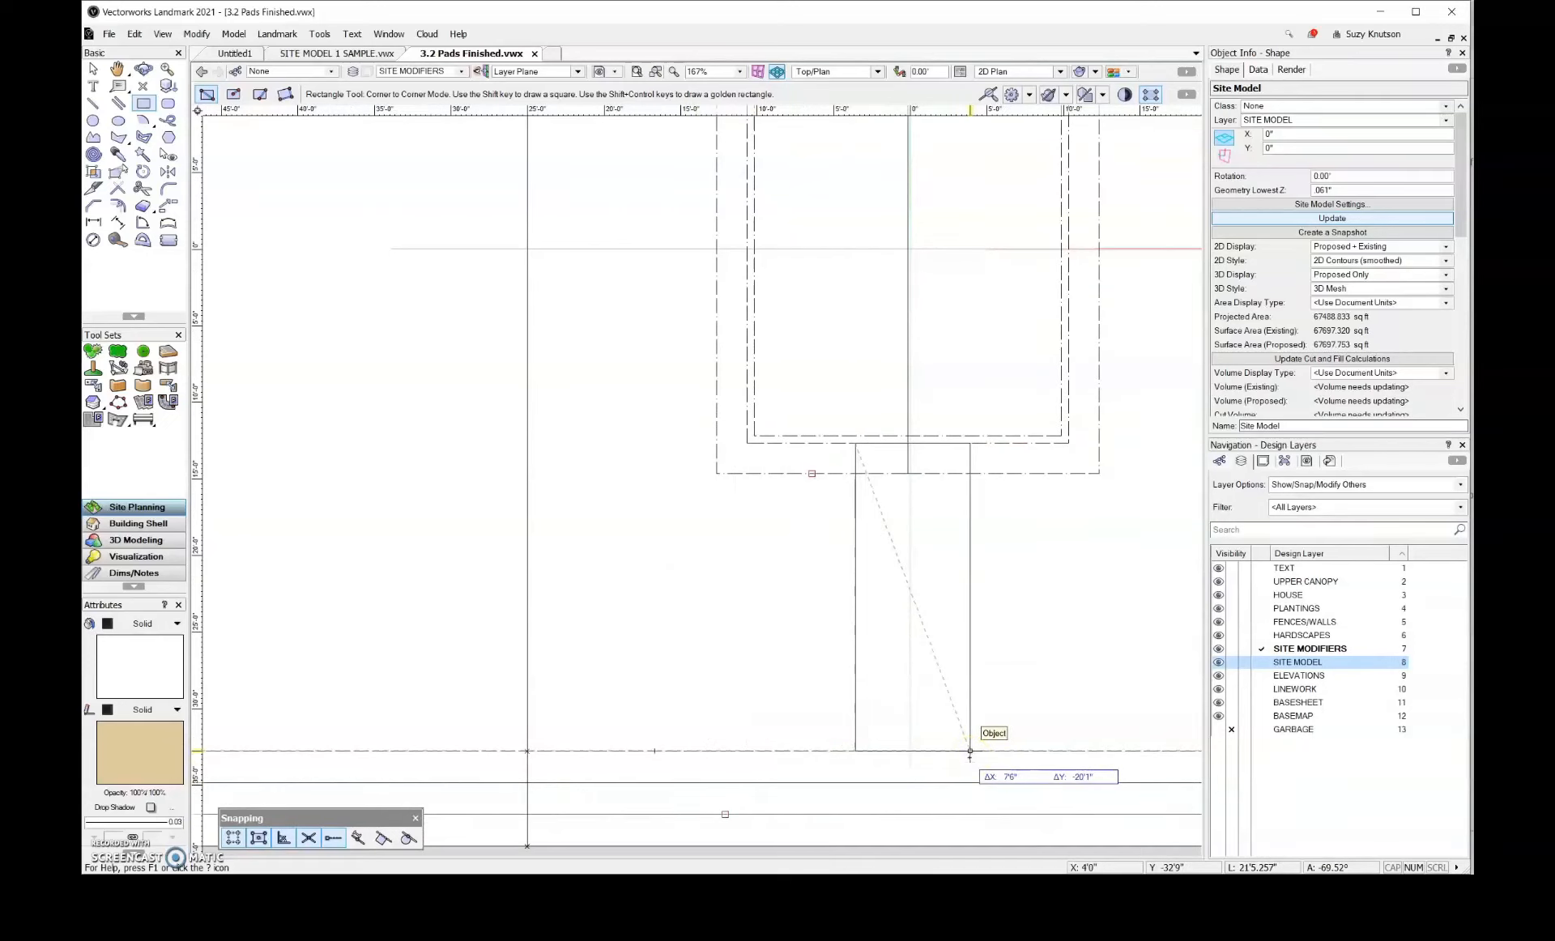
key("Tab")
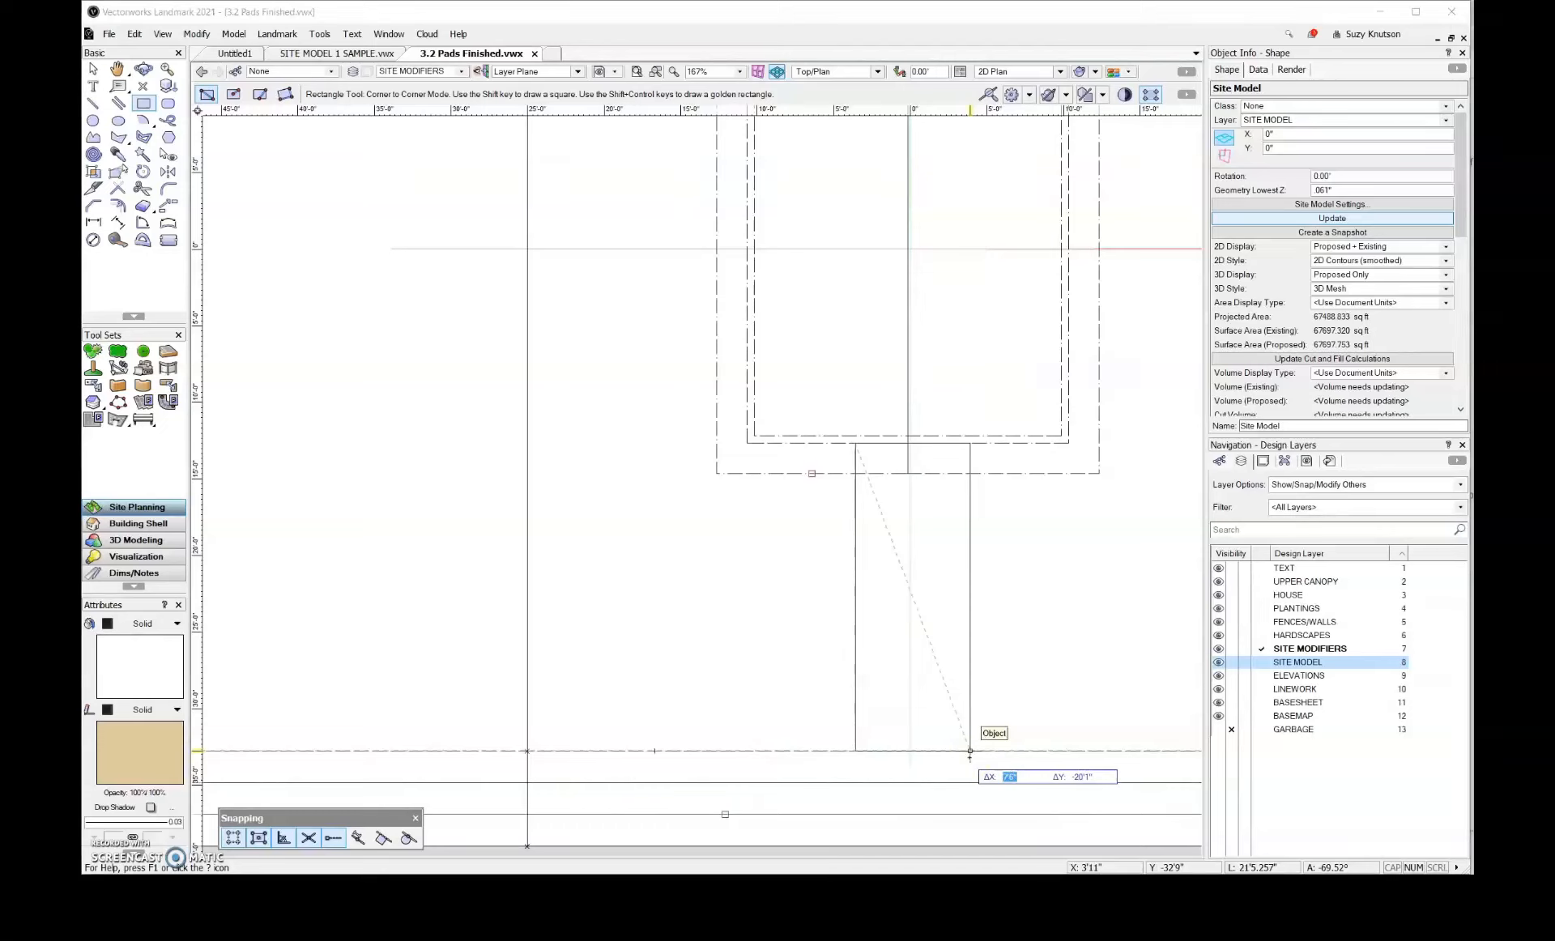
type("6")
key("Return")
left_click(970, 753)
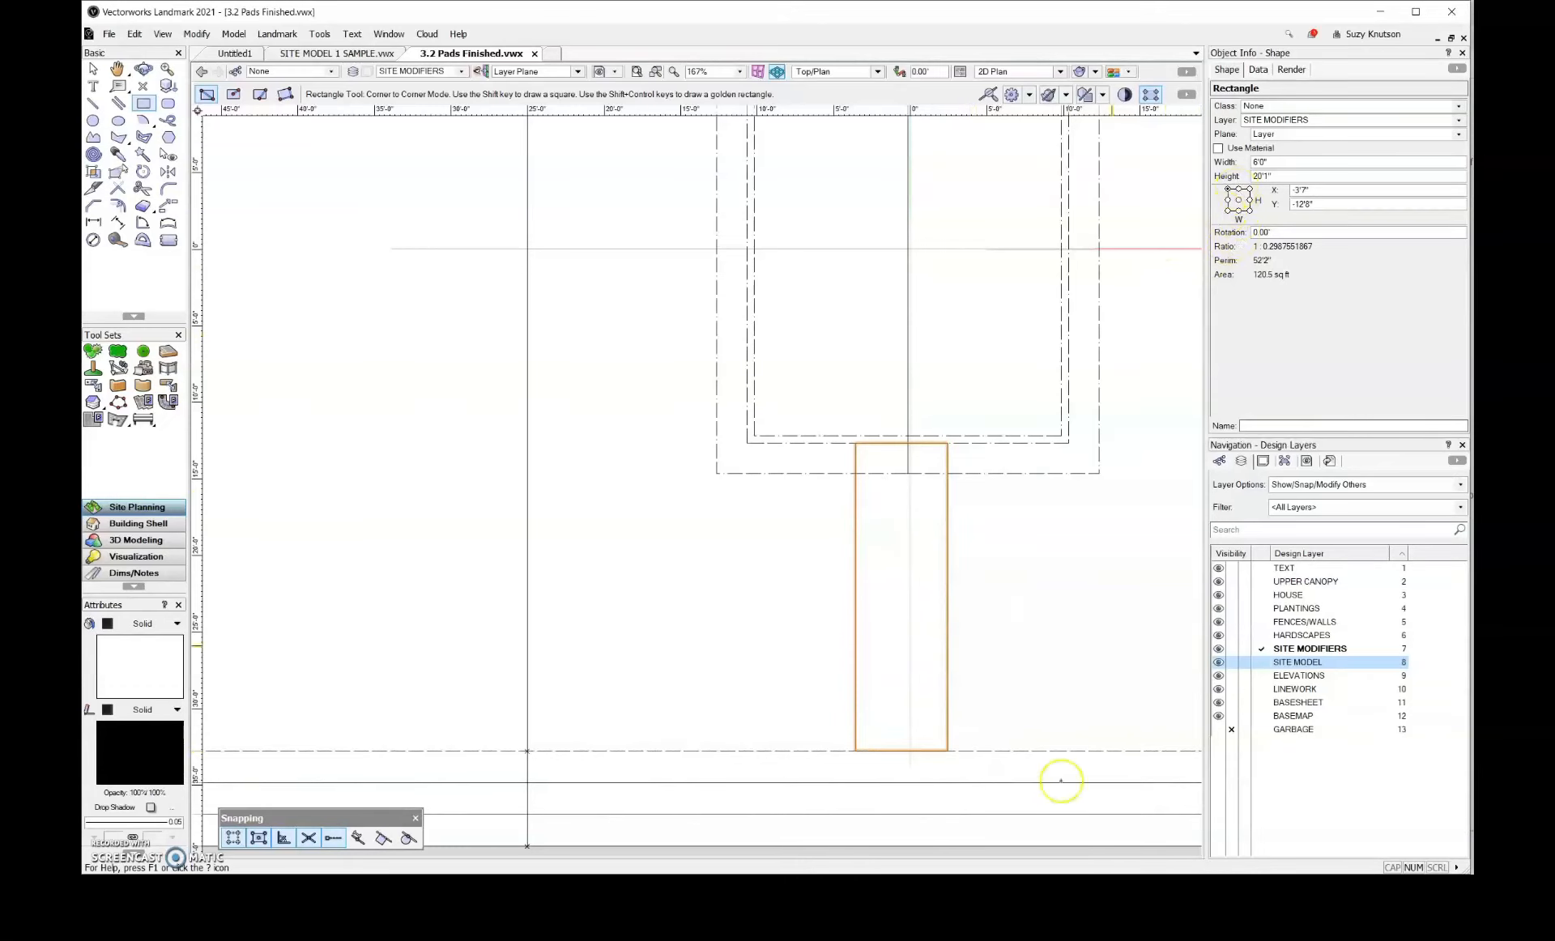
Shorten the rectangle's height by 15", to 18'10"
scroll(907, 729, "down", 4)
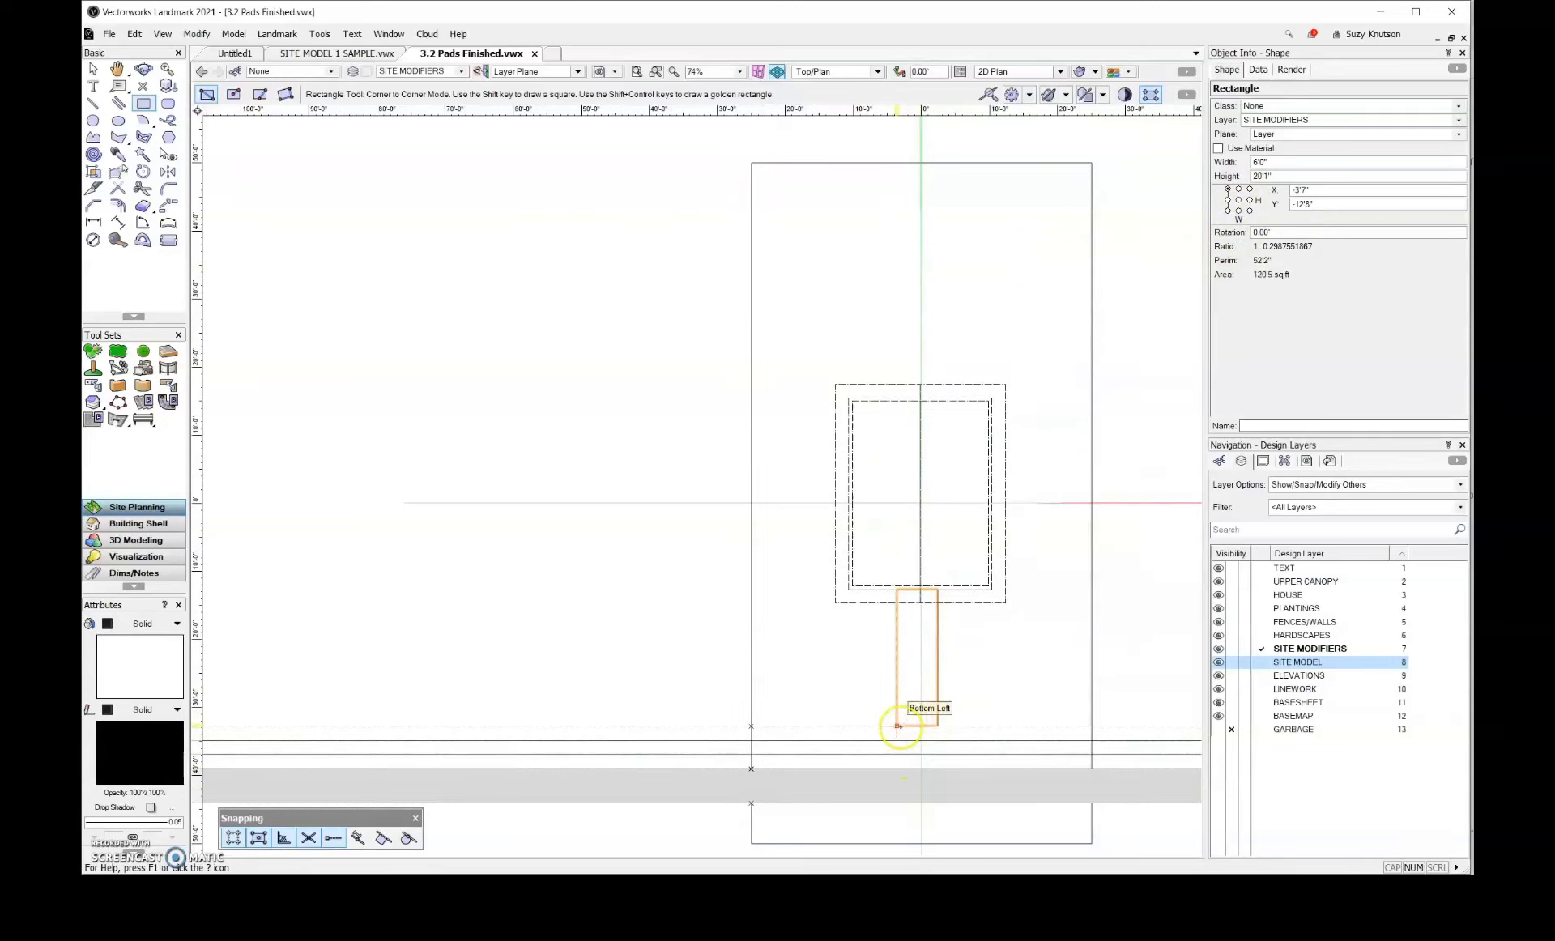
scroll(930, 723, "up", 4)
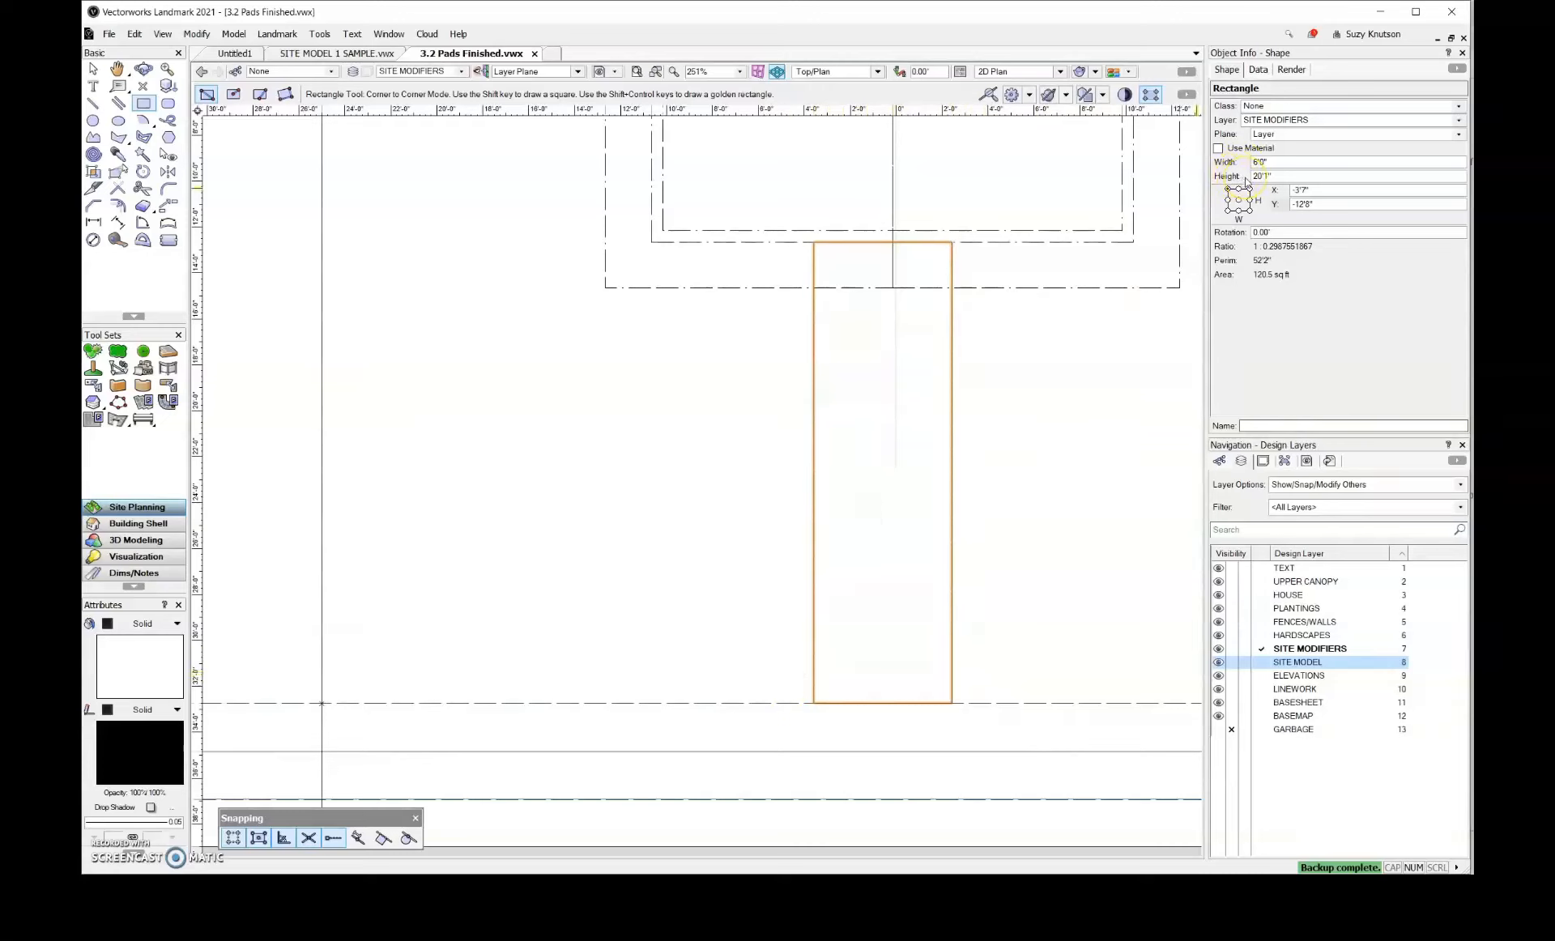
left_click(1276, 178)
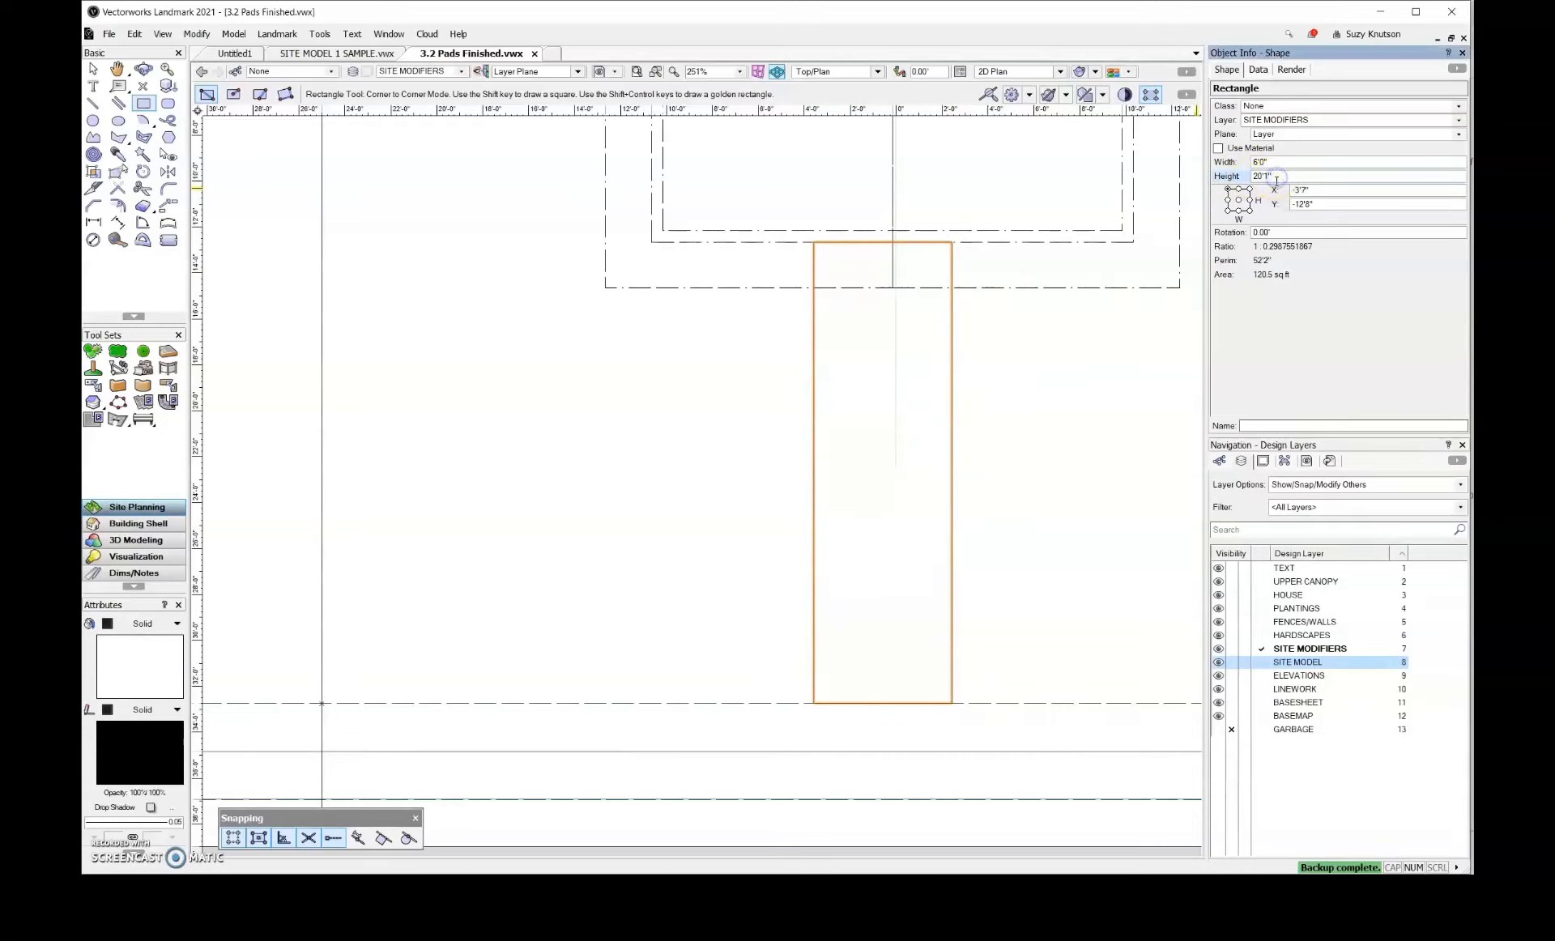
type("-15")
key("Return")
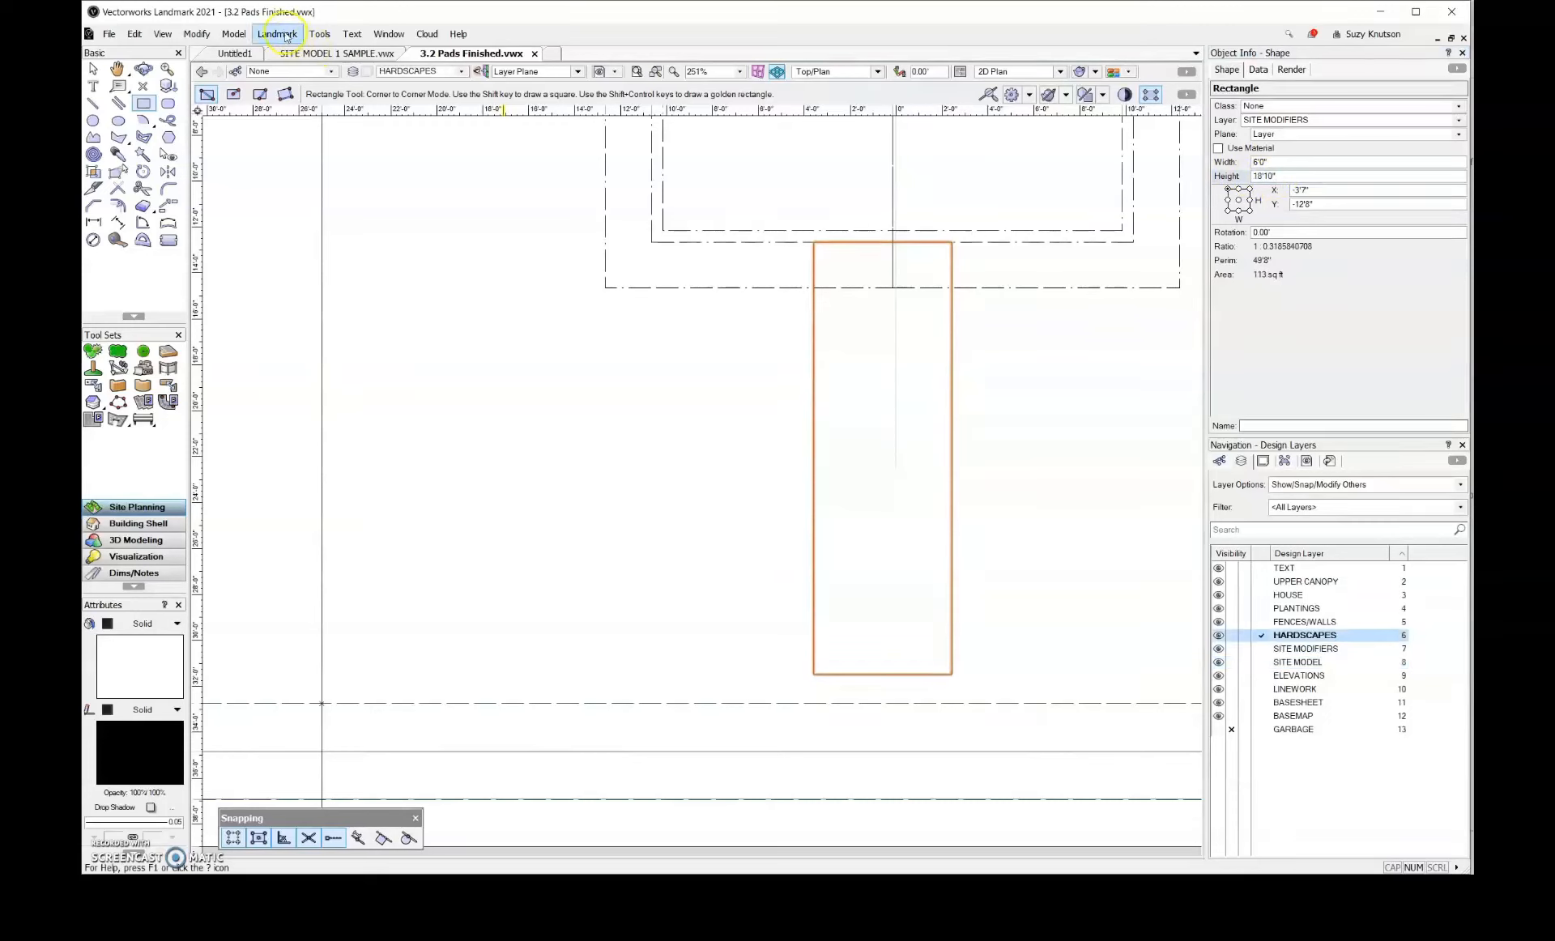
Convert the walkway rectangle into a Hardscape object, showing the properties dialog and deleting the source shape
left_click(286, 36)
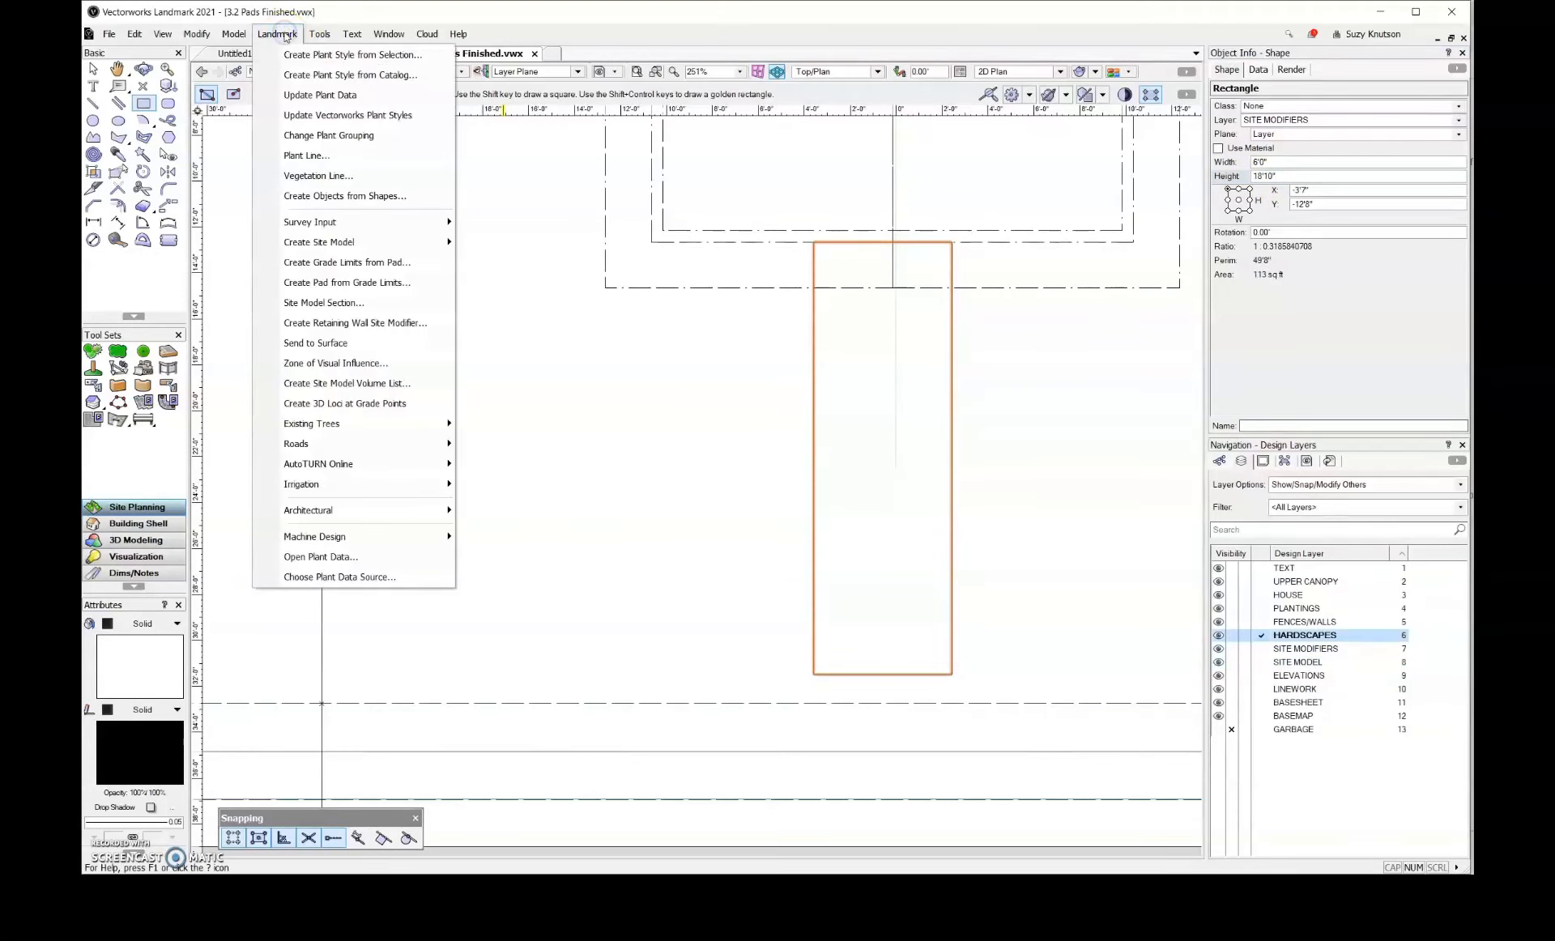
left_click(318, 196)
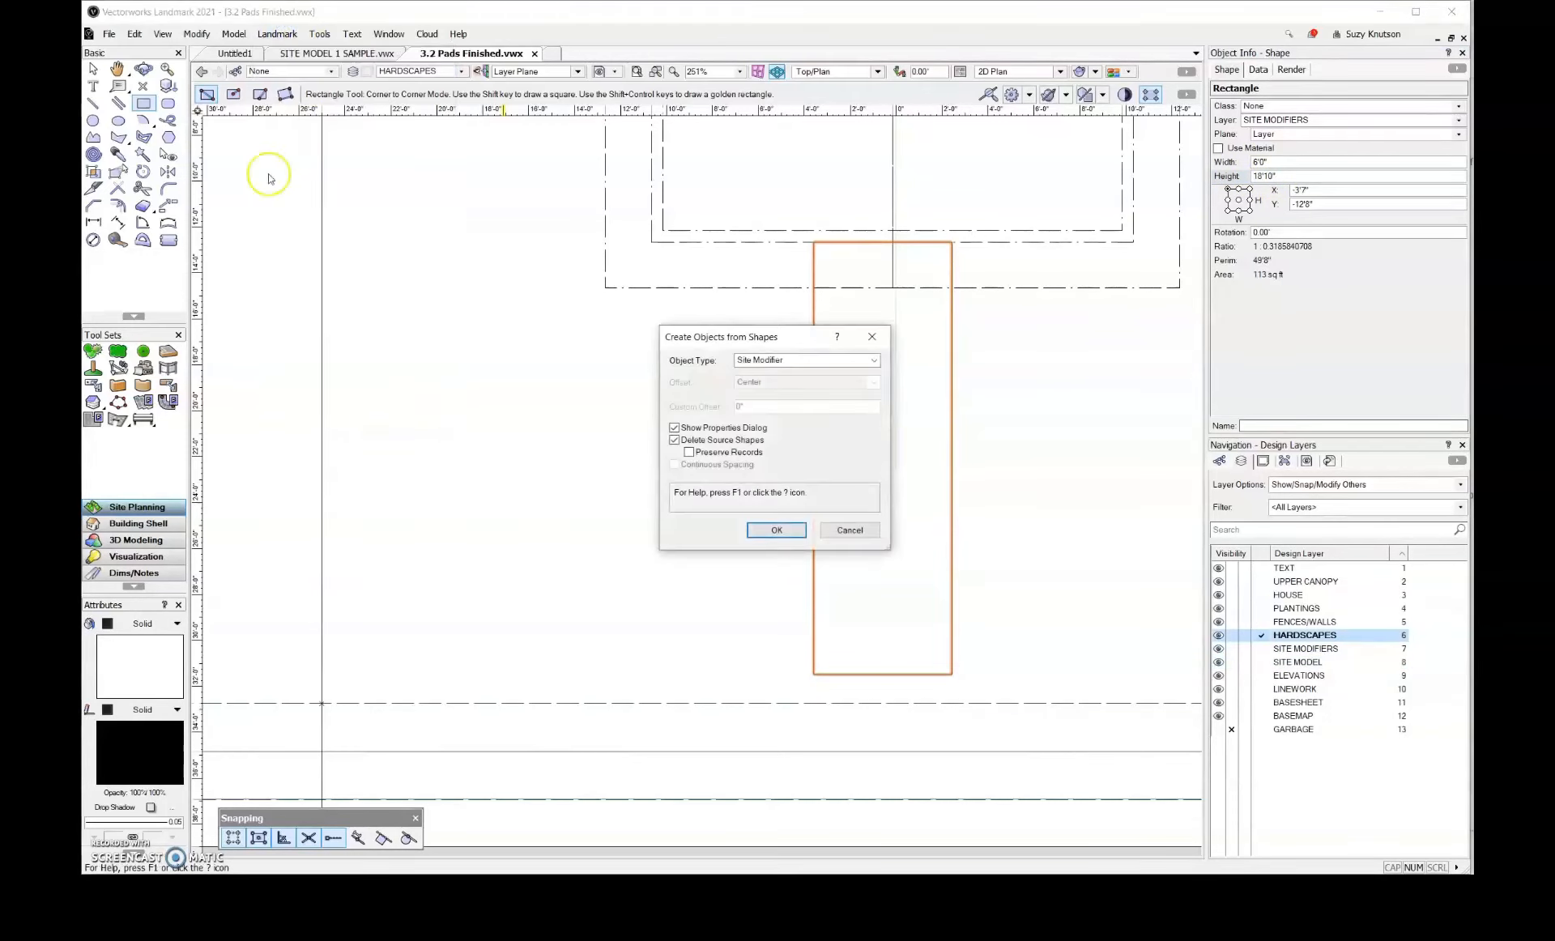
left_click(867, 361)
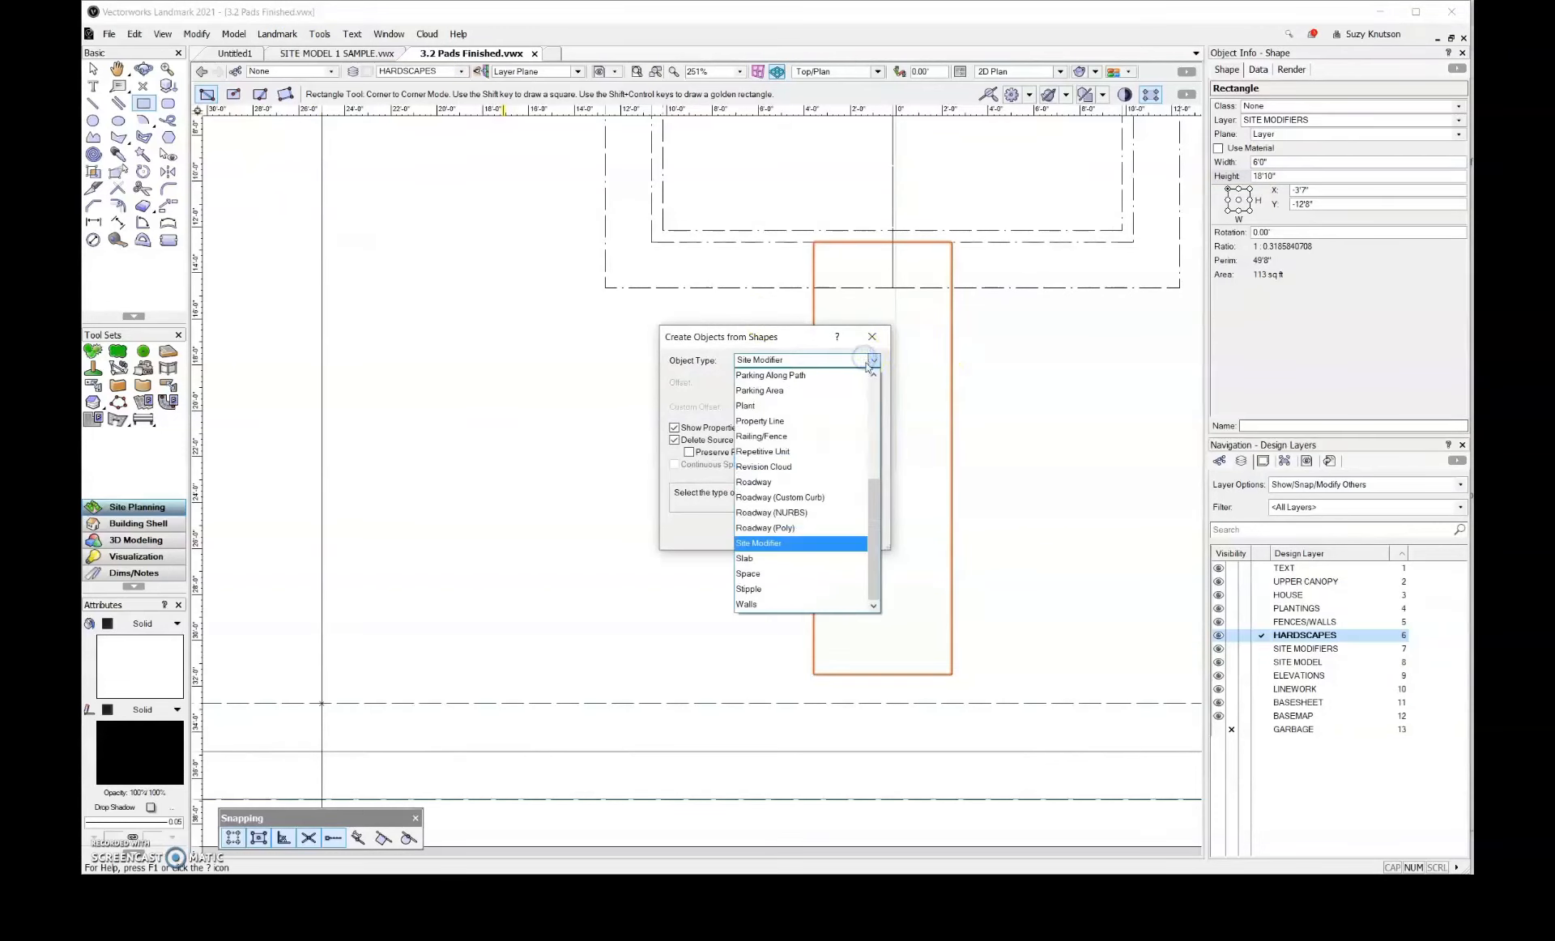
scroll(871, 399, "up", 1)
scroll(870, 396, "up", 3)
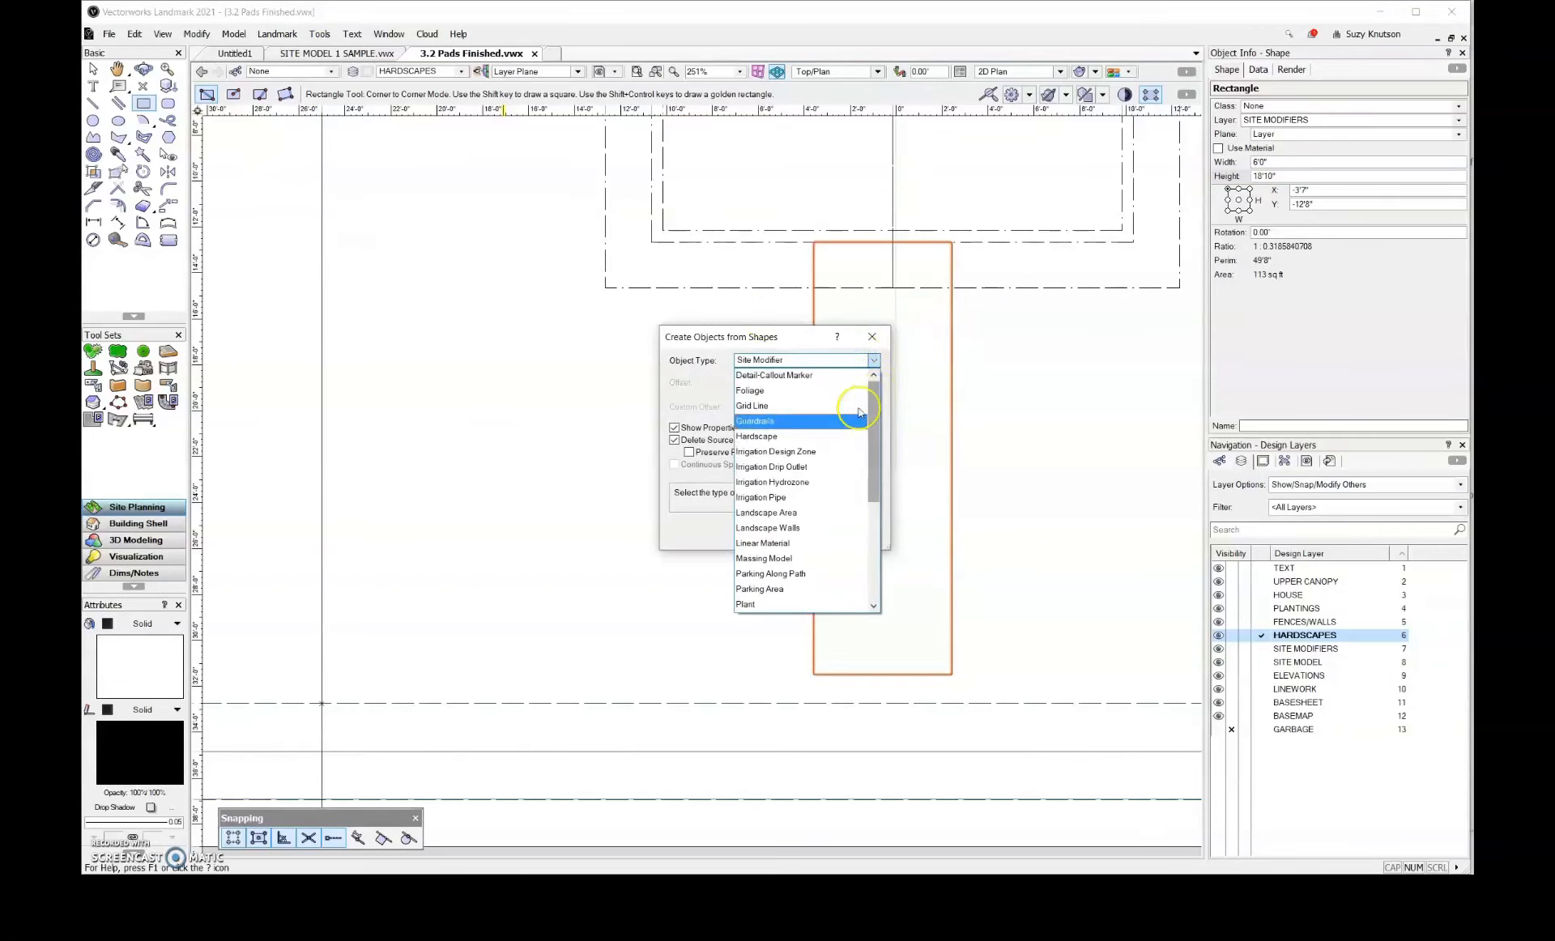
left_click(828, 436)
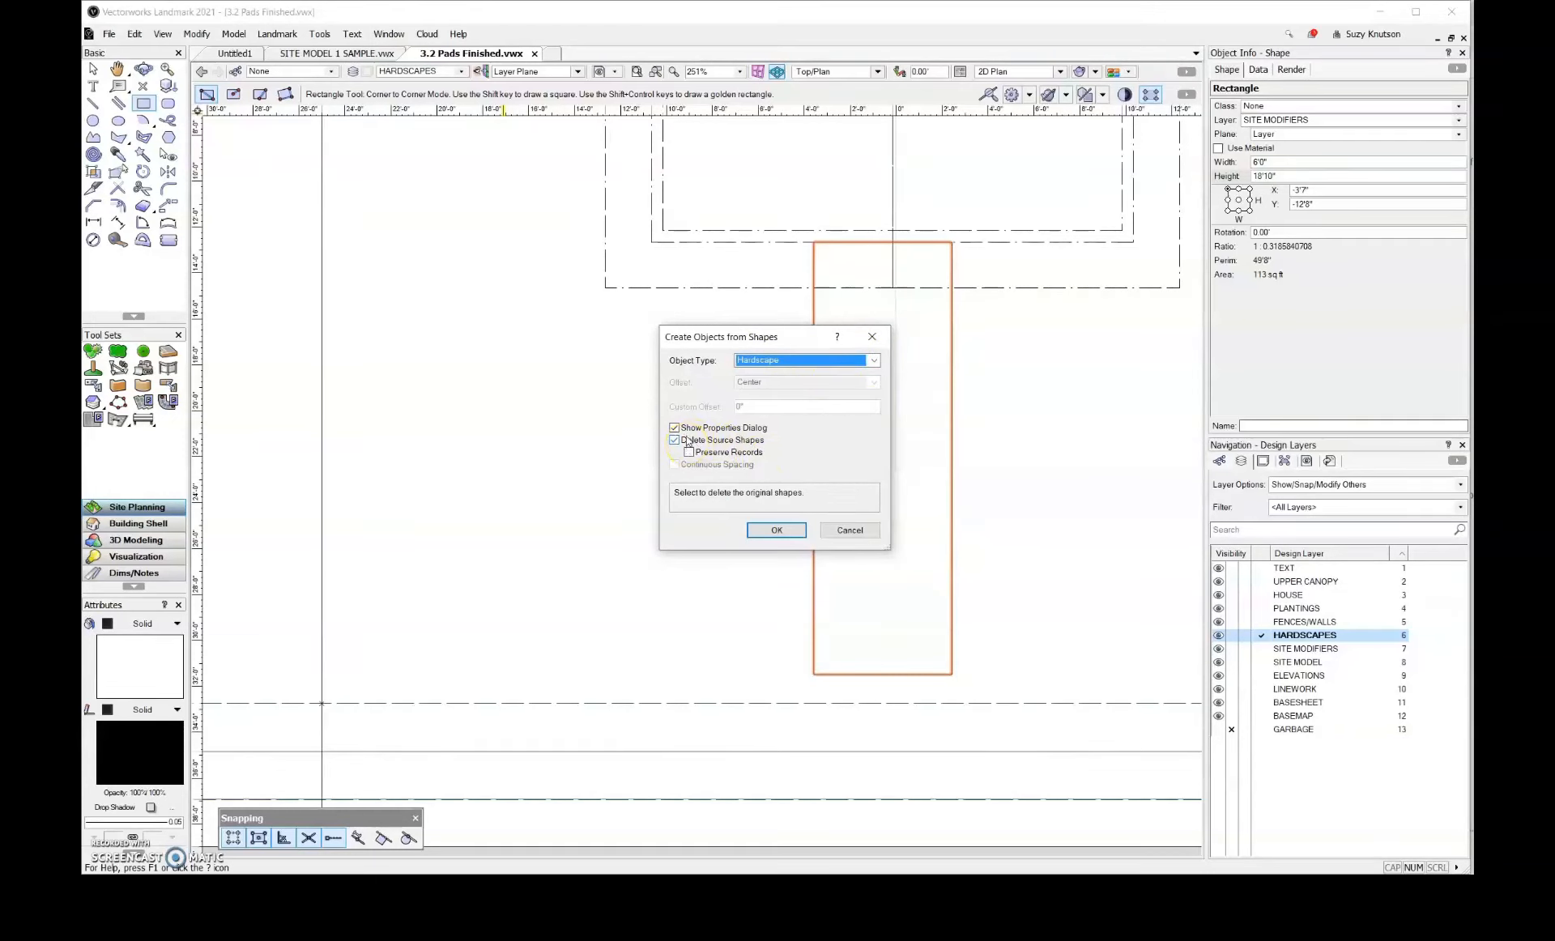
left_click(772, 533)
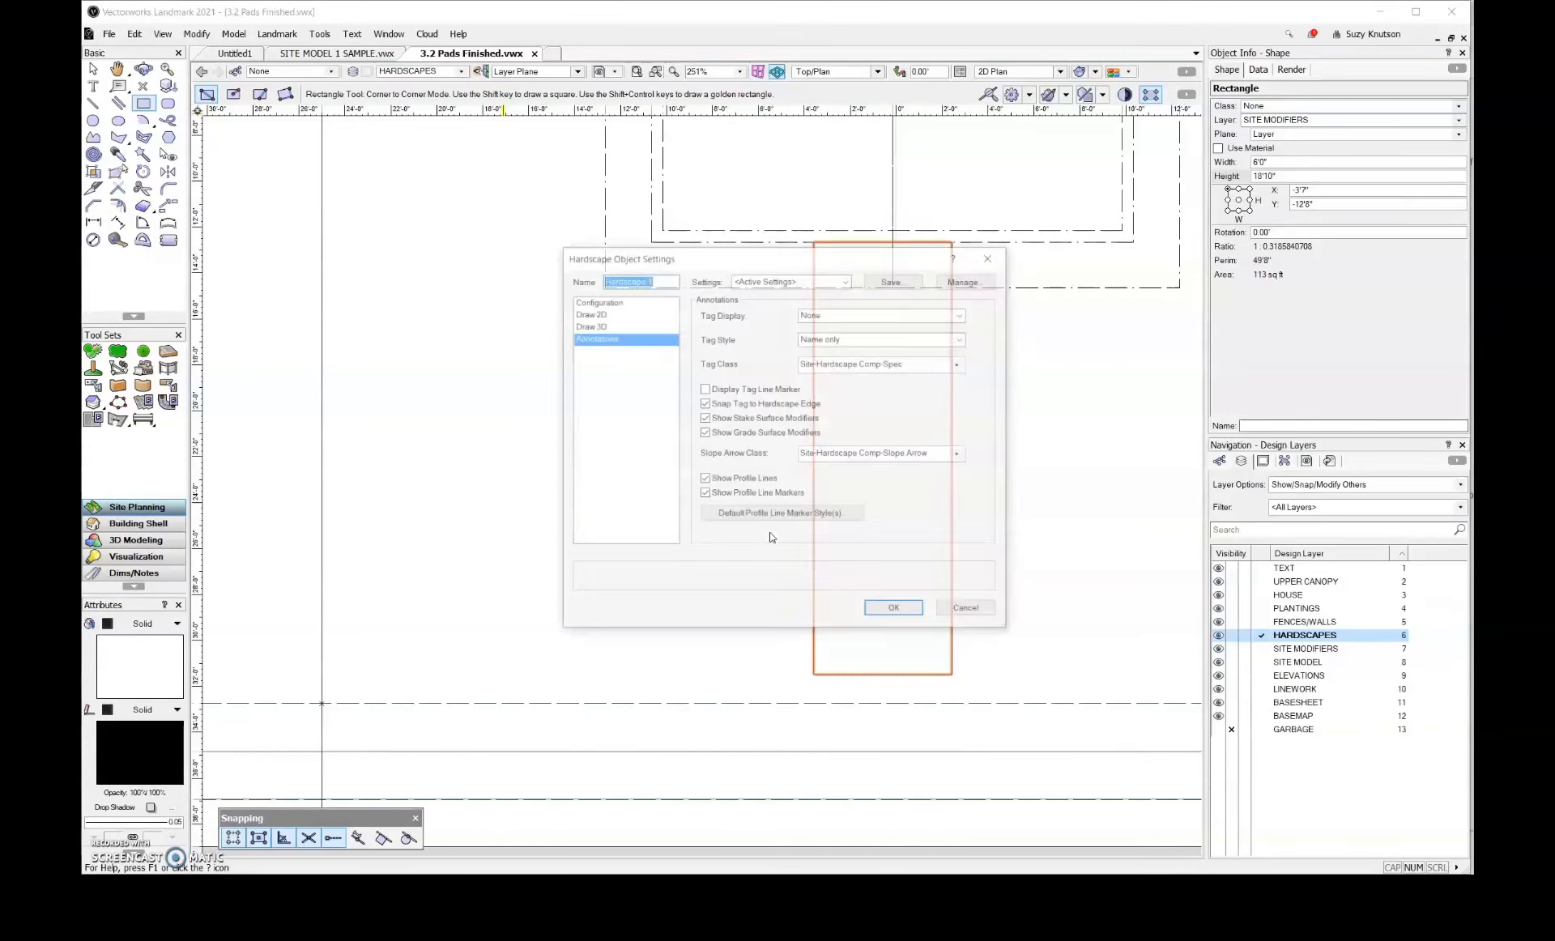
Create the walkway hardscape with Boundary configuration, 3D type Slab Modifier (Top), thickness -3 1/2" and a concrete main texture
left_click(614, 301)
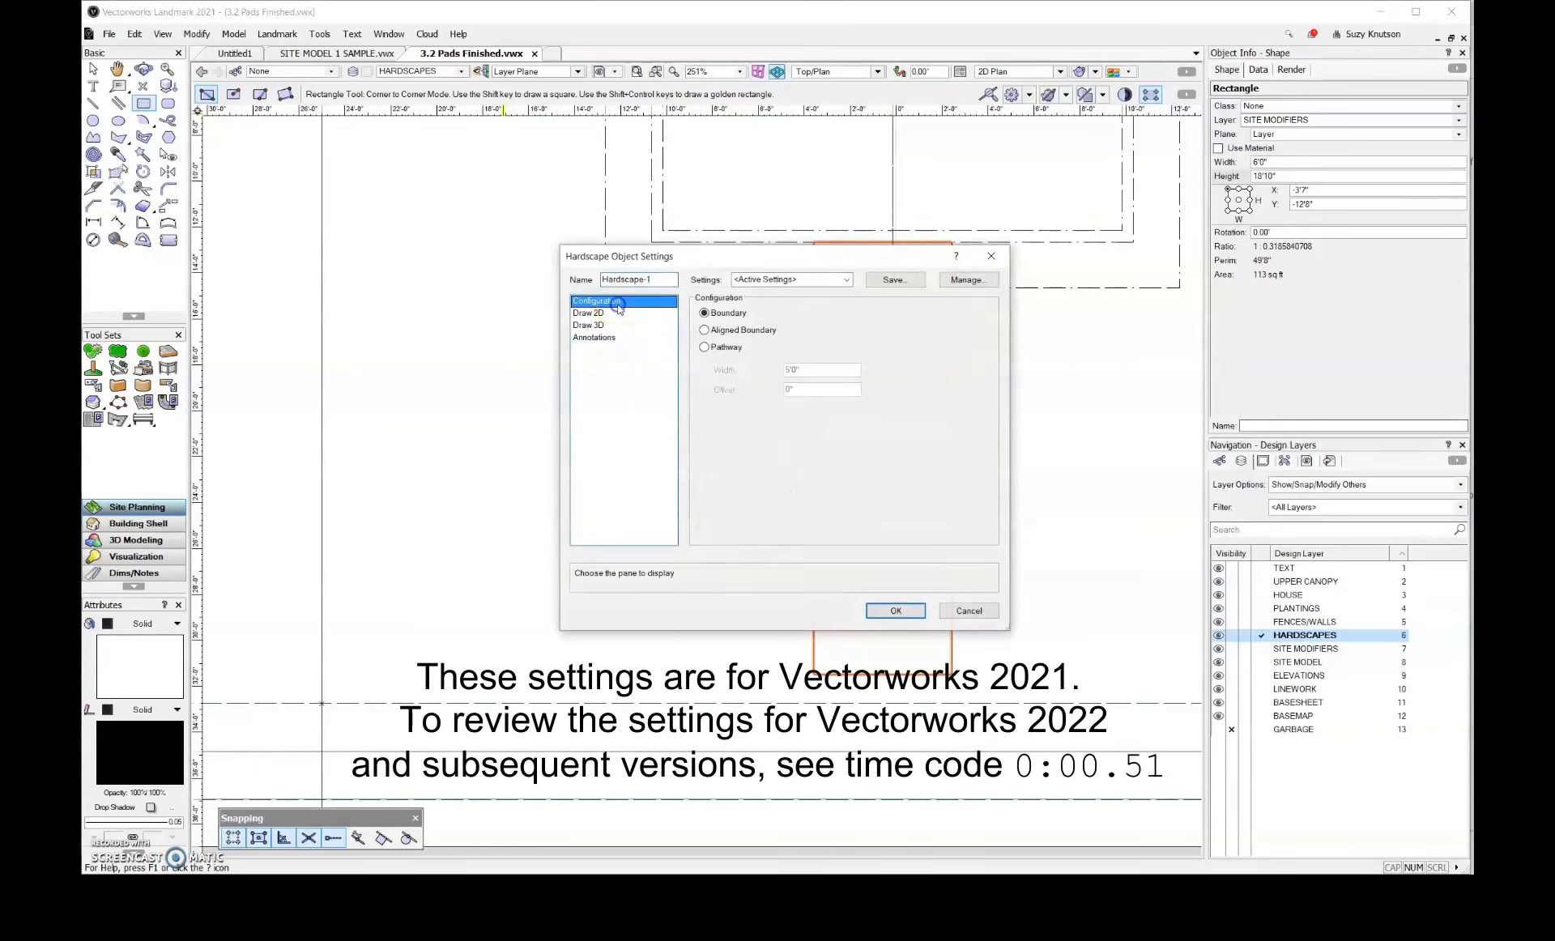
left_click(618, 314)
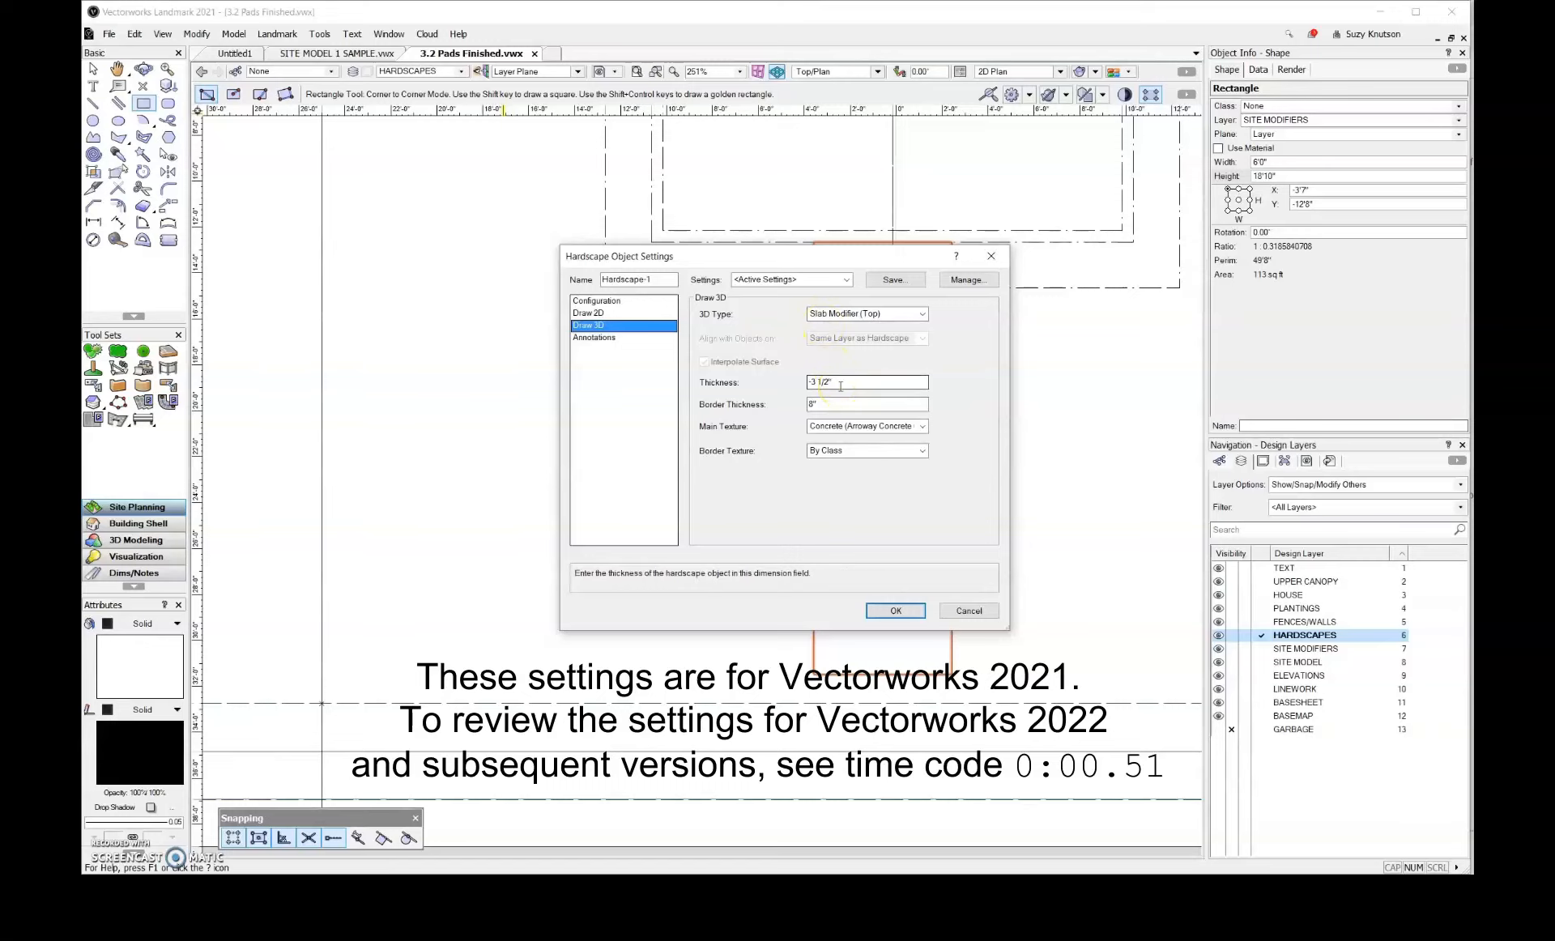
left_click(887, 611)
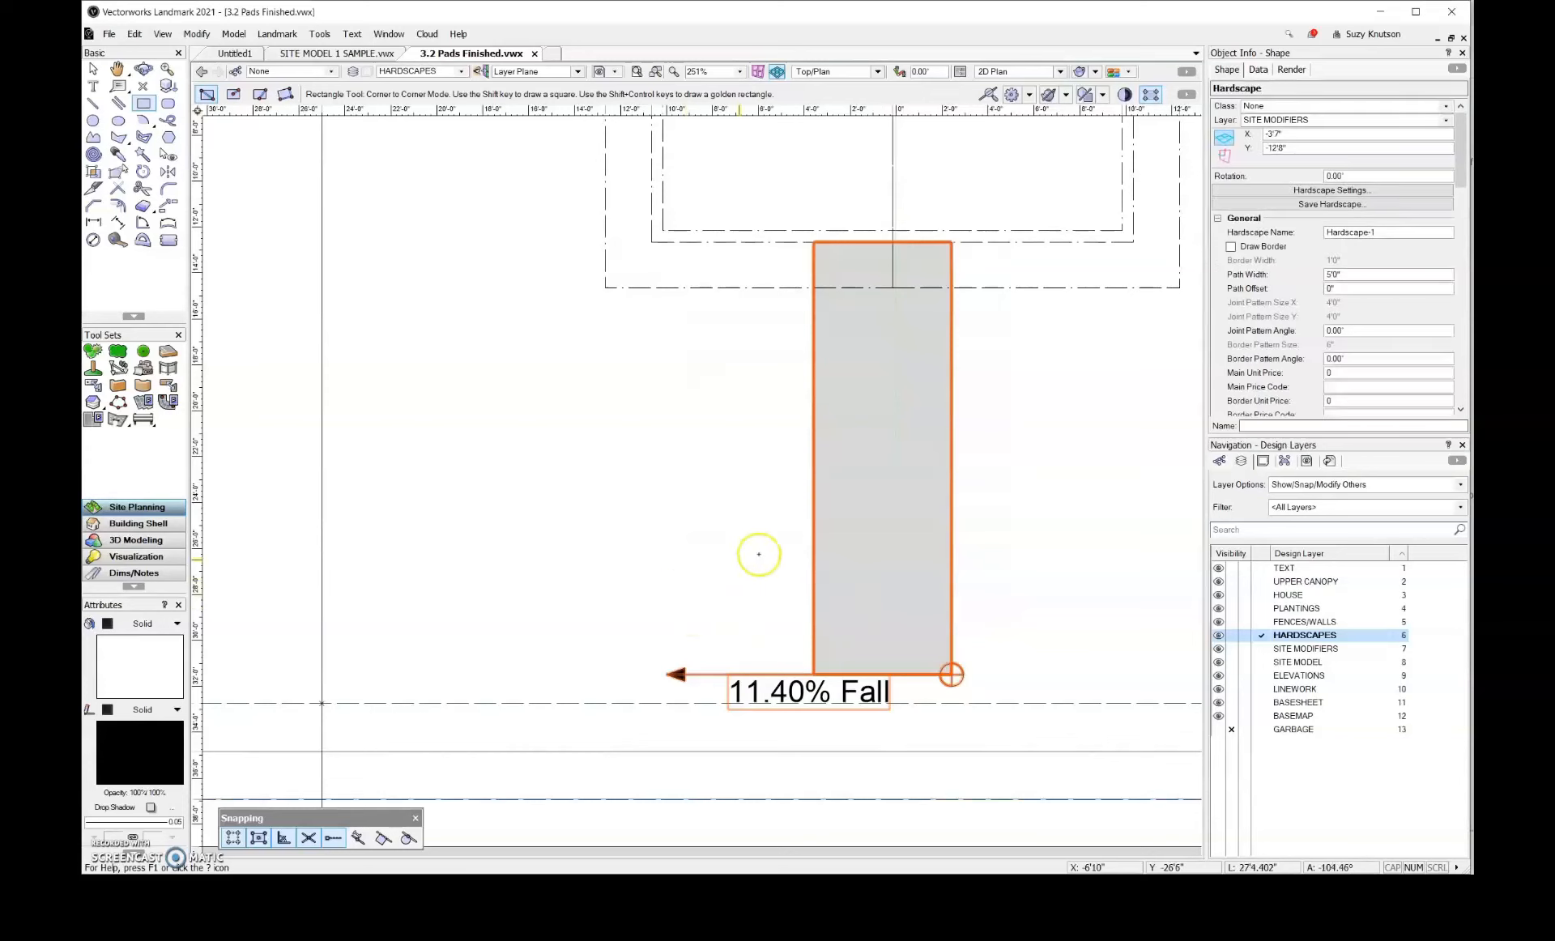
Set the walkway hardscape's slope definition to None and its elevation to 3'
left_click_drag(1463, 144, 1467, 227)
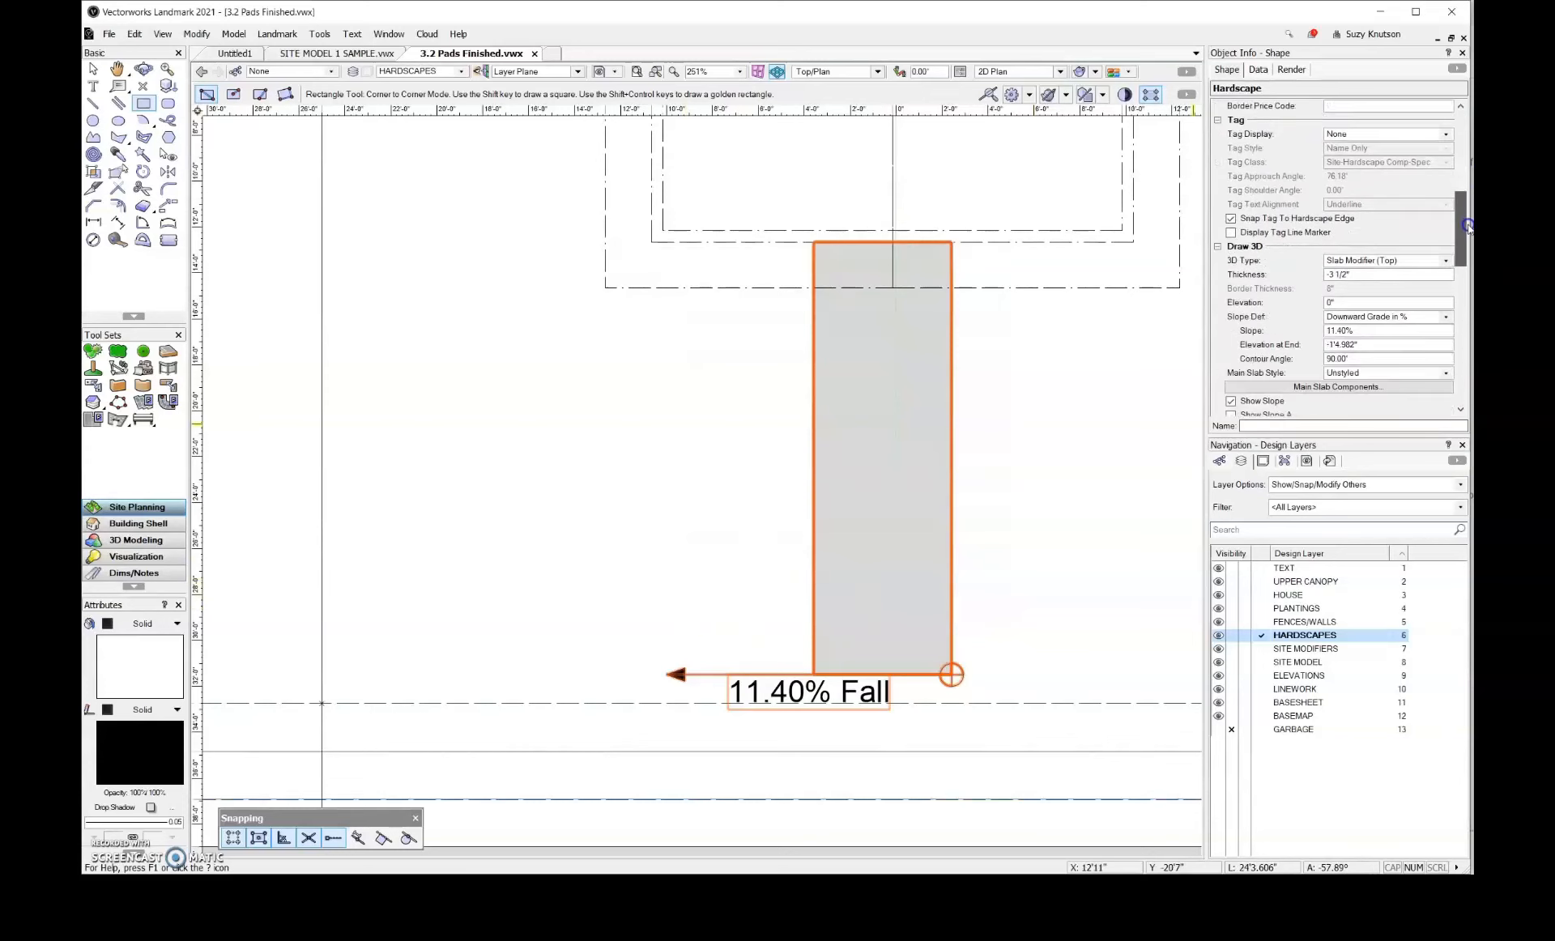
left_click(1447, 317)
left_click(1427, 330)
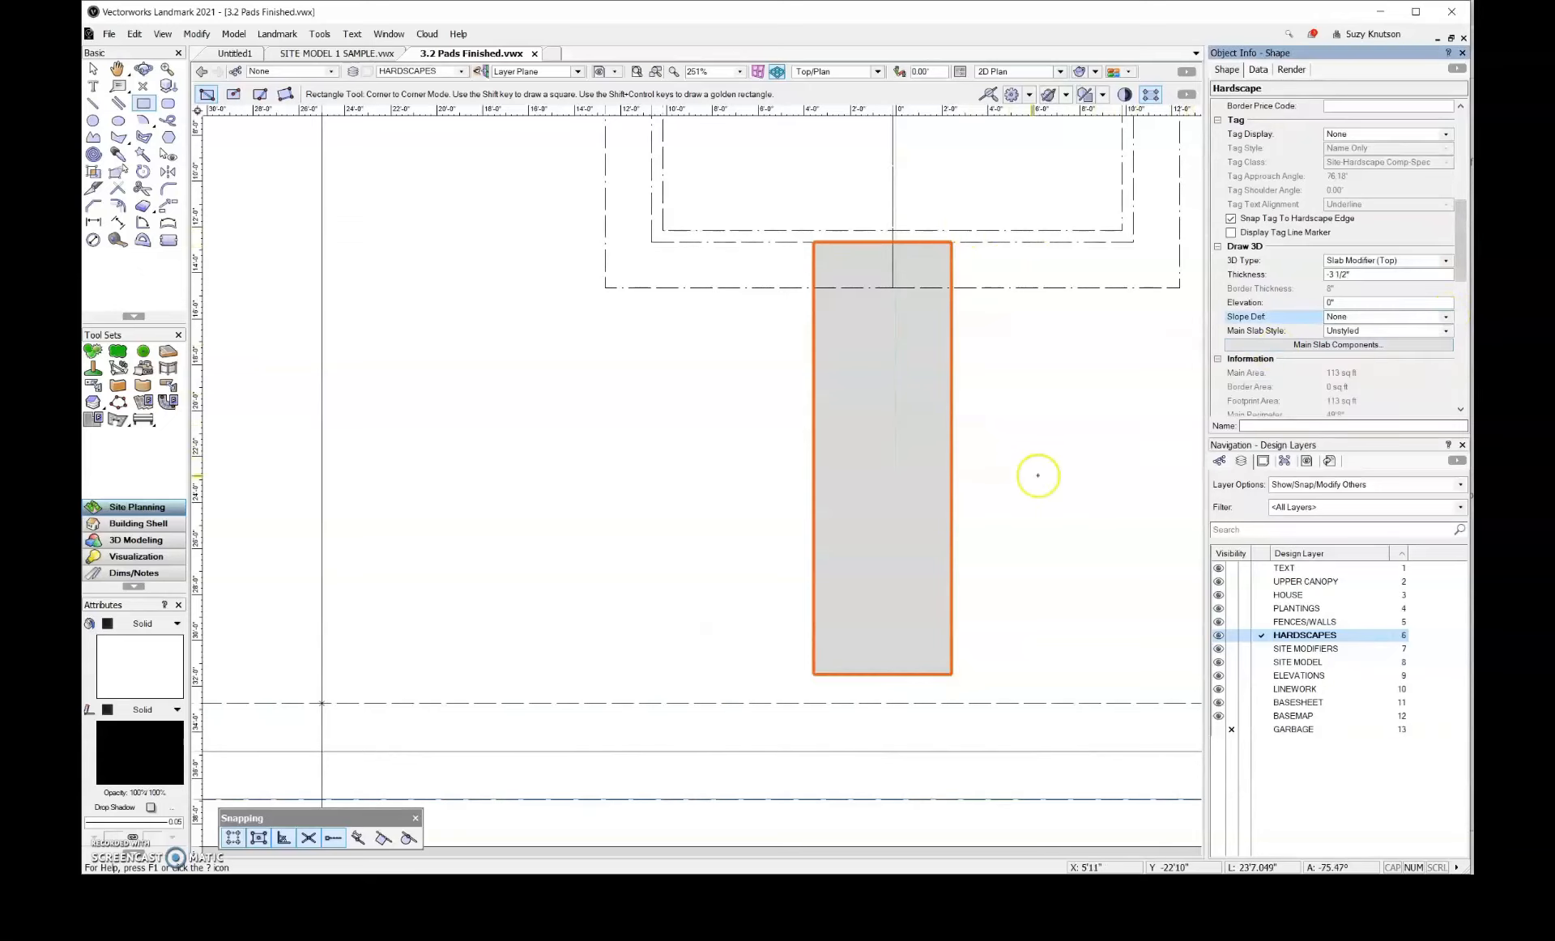
scroll(733, 440, "down", 2)
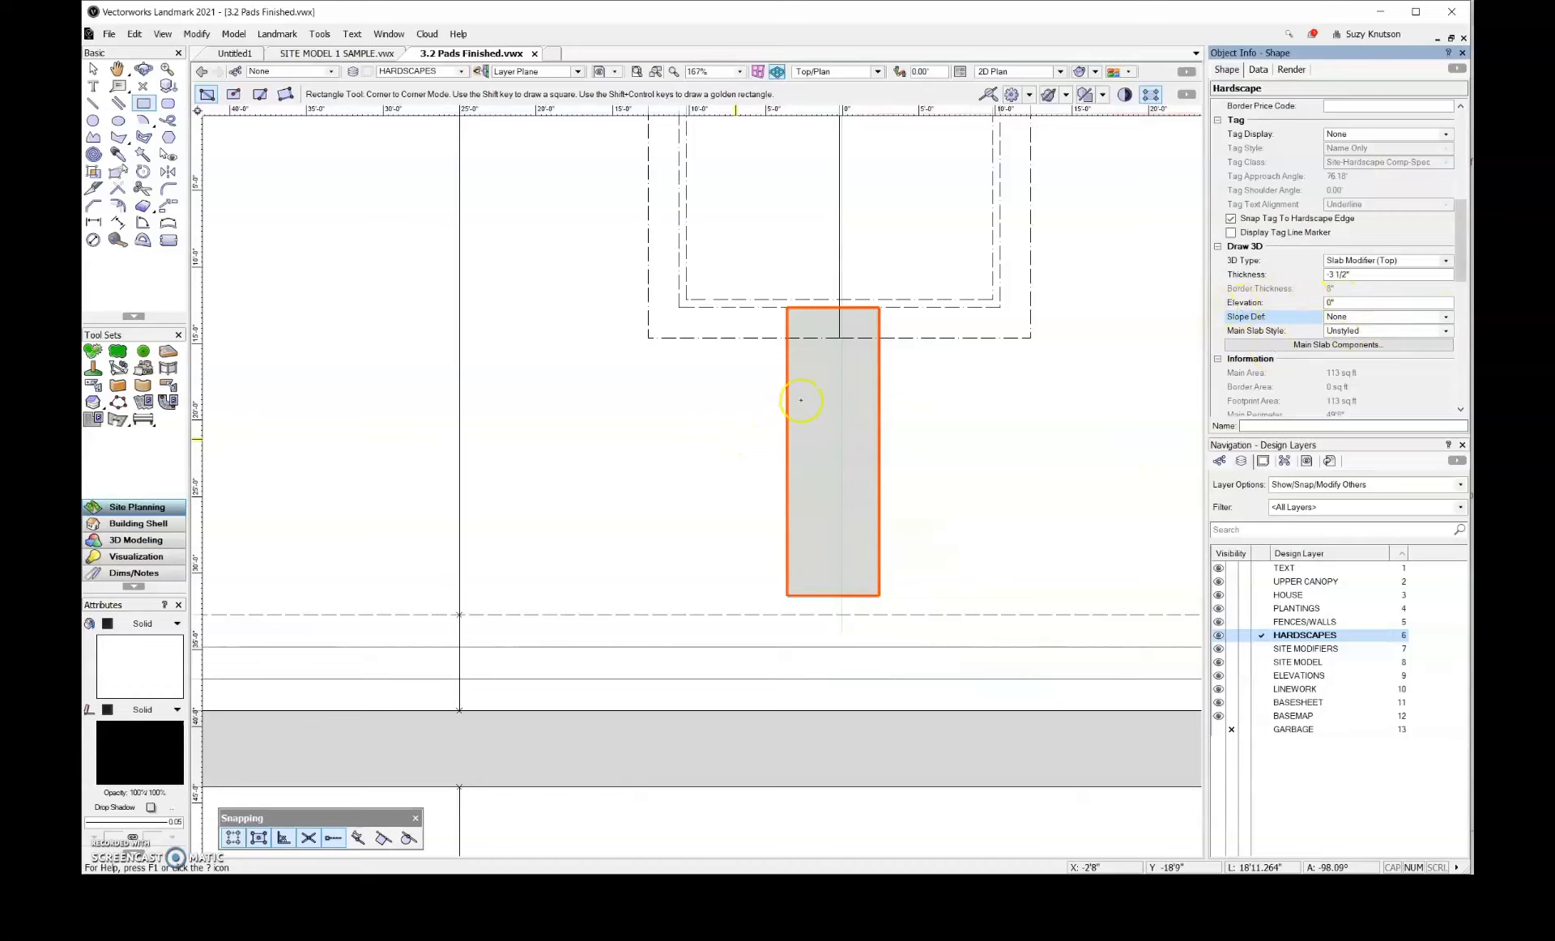
scroll(697, 486, "down", 2)
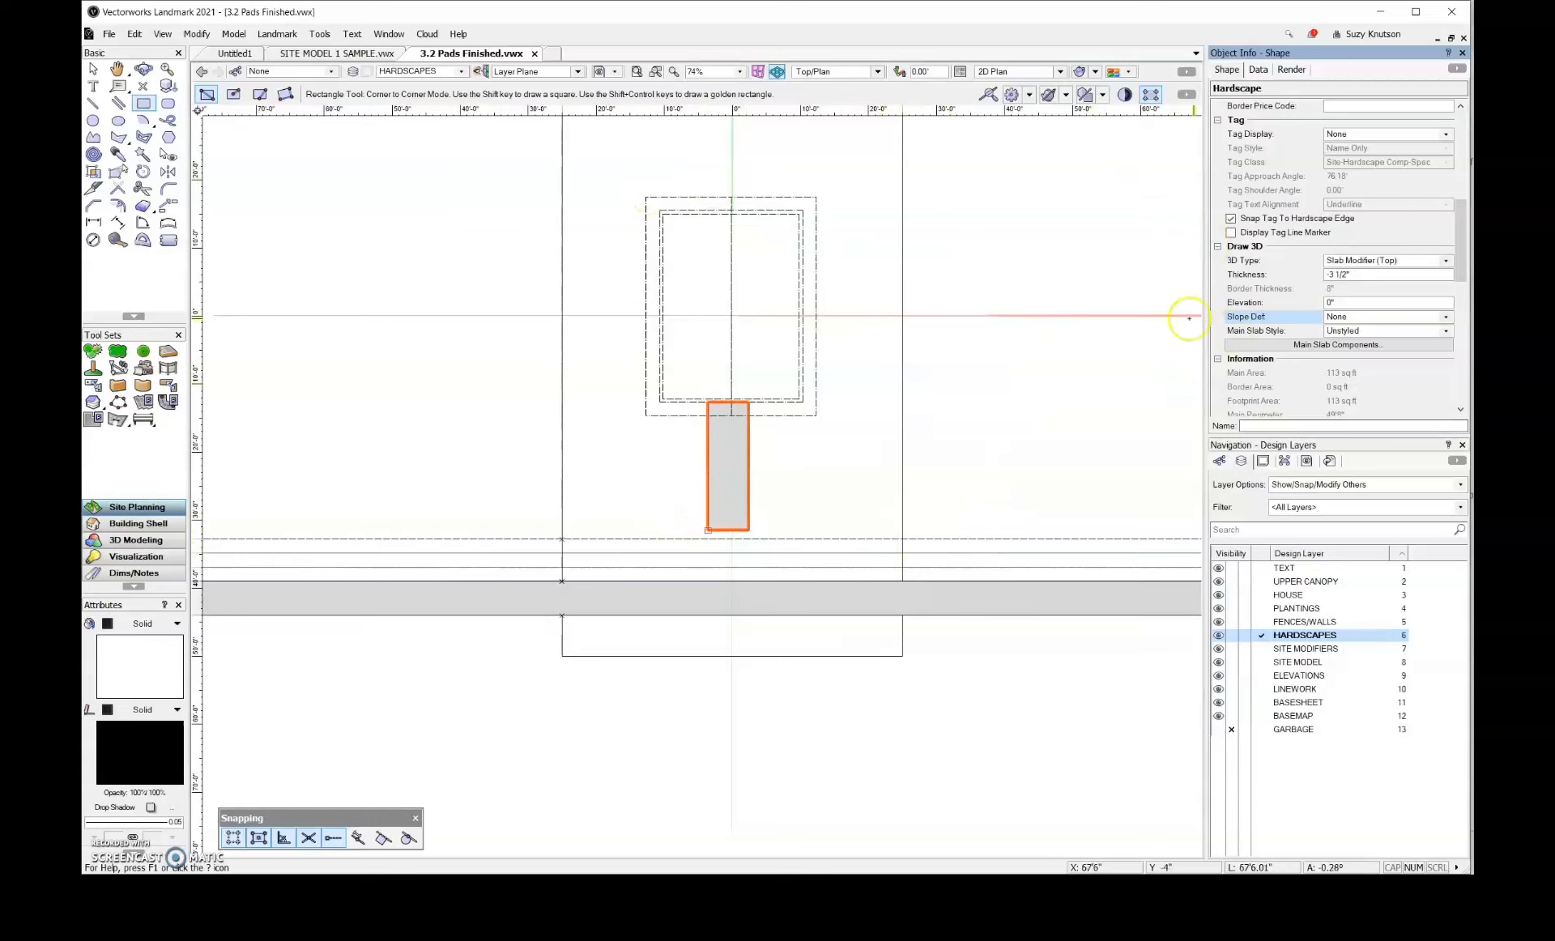
left_click(1307, 306)
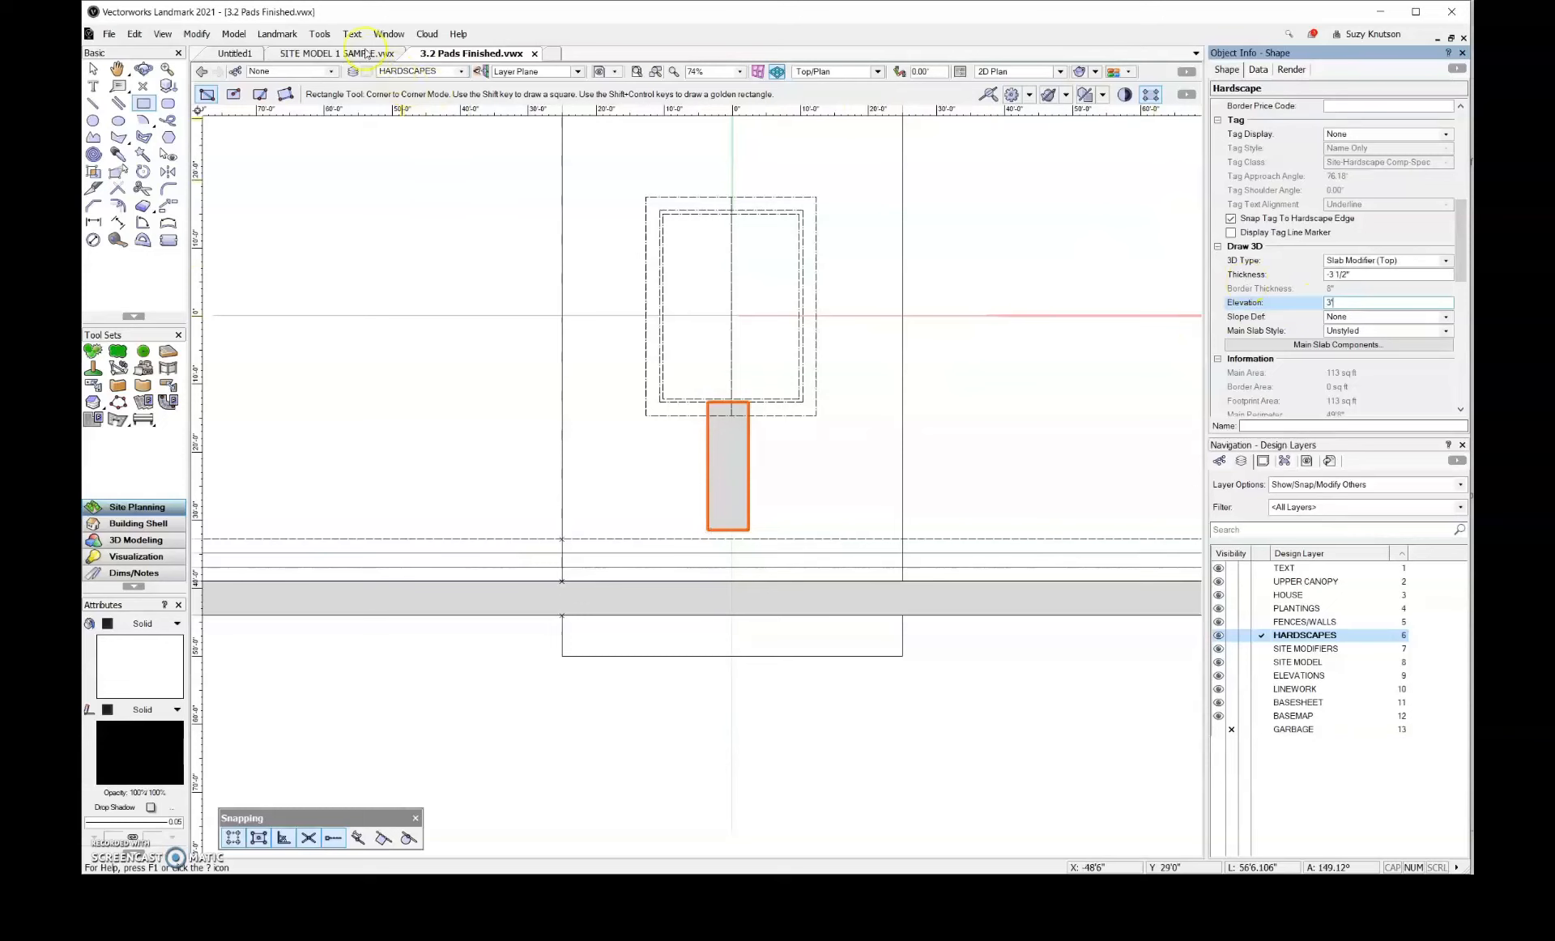
View the house and walkway in 3D perspective and update the site model to include the walkway hardscape
left_click(143, 68)
left_click_drag(843, 510, 275, 157)
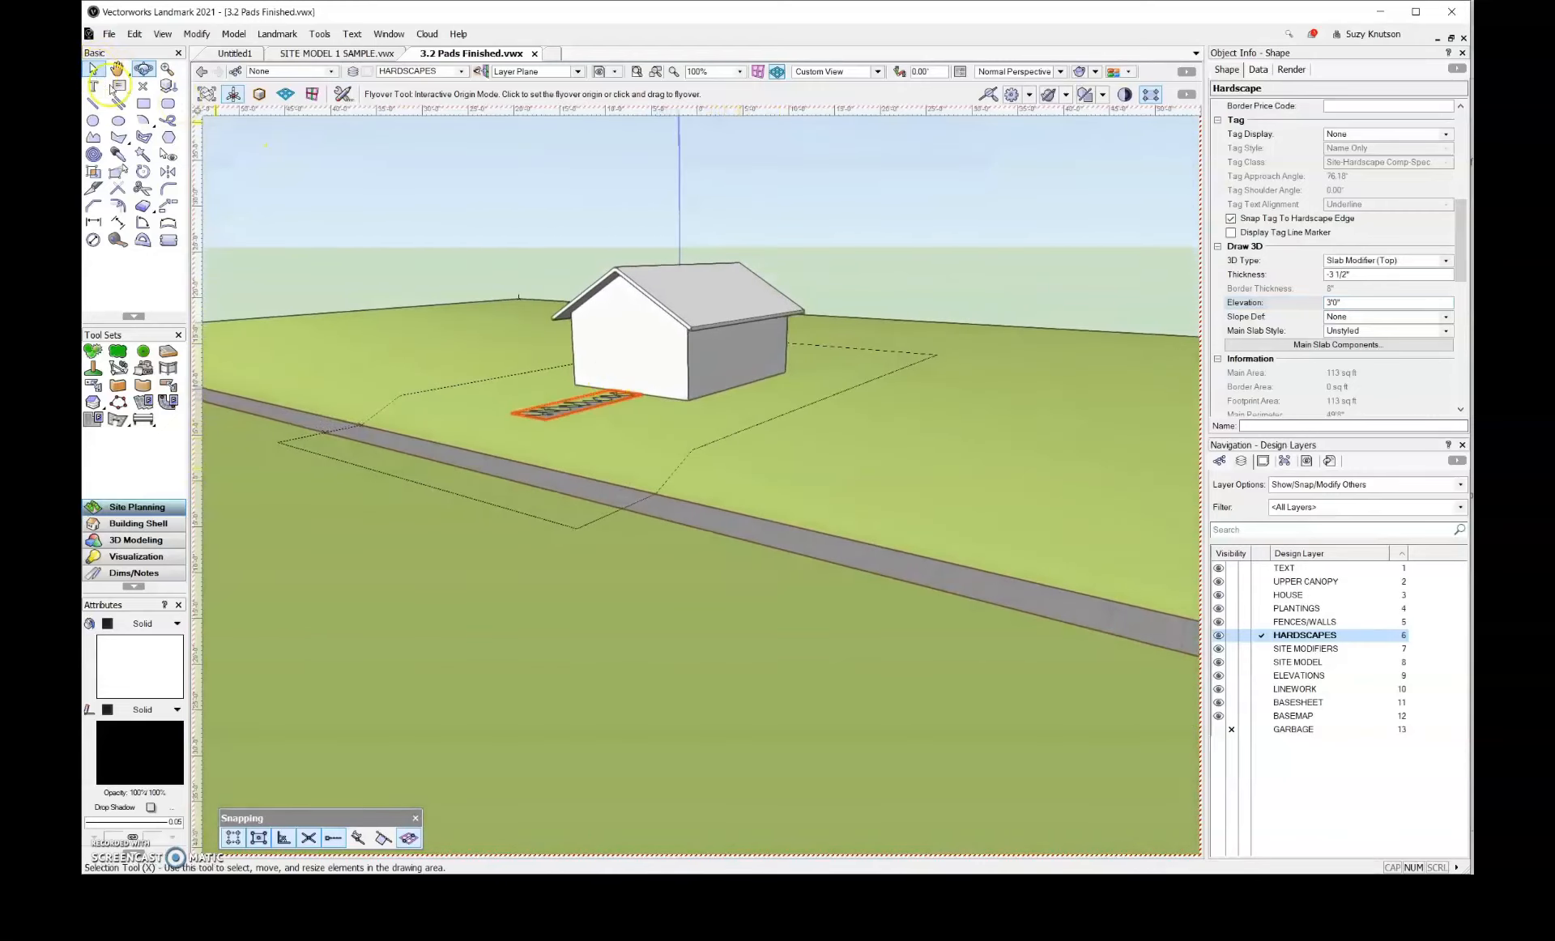
left_click(94, 70)
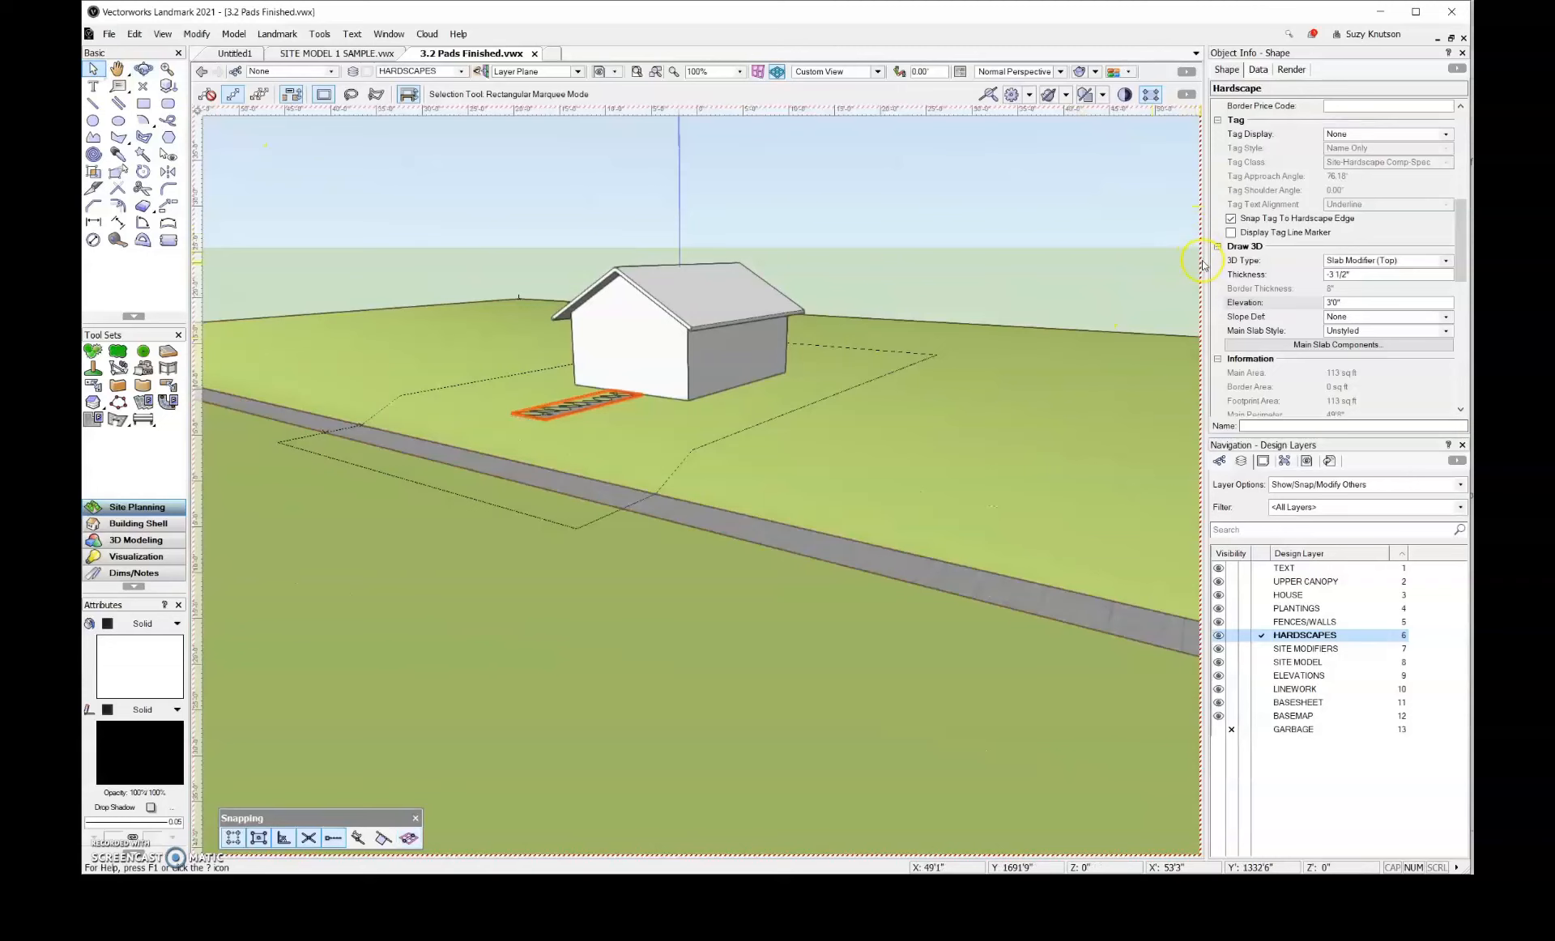
left_click(1039, 405)
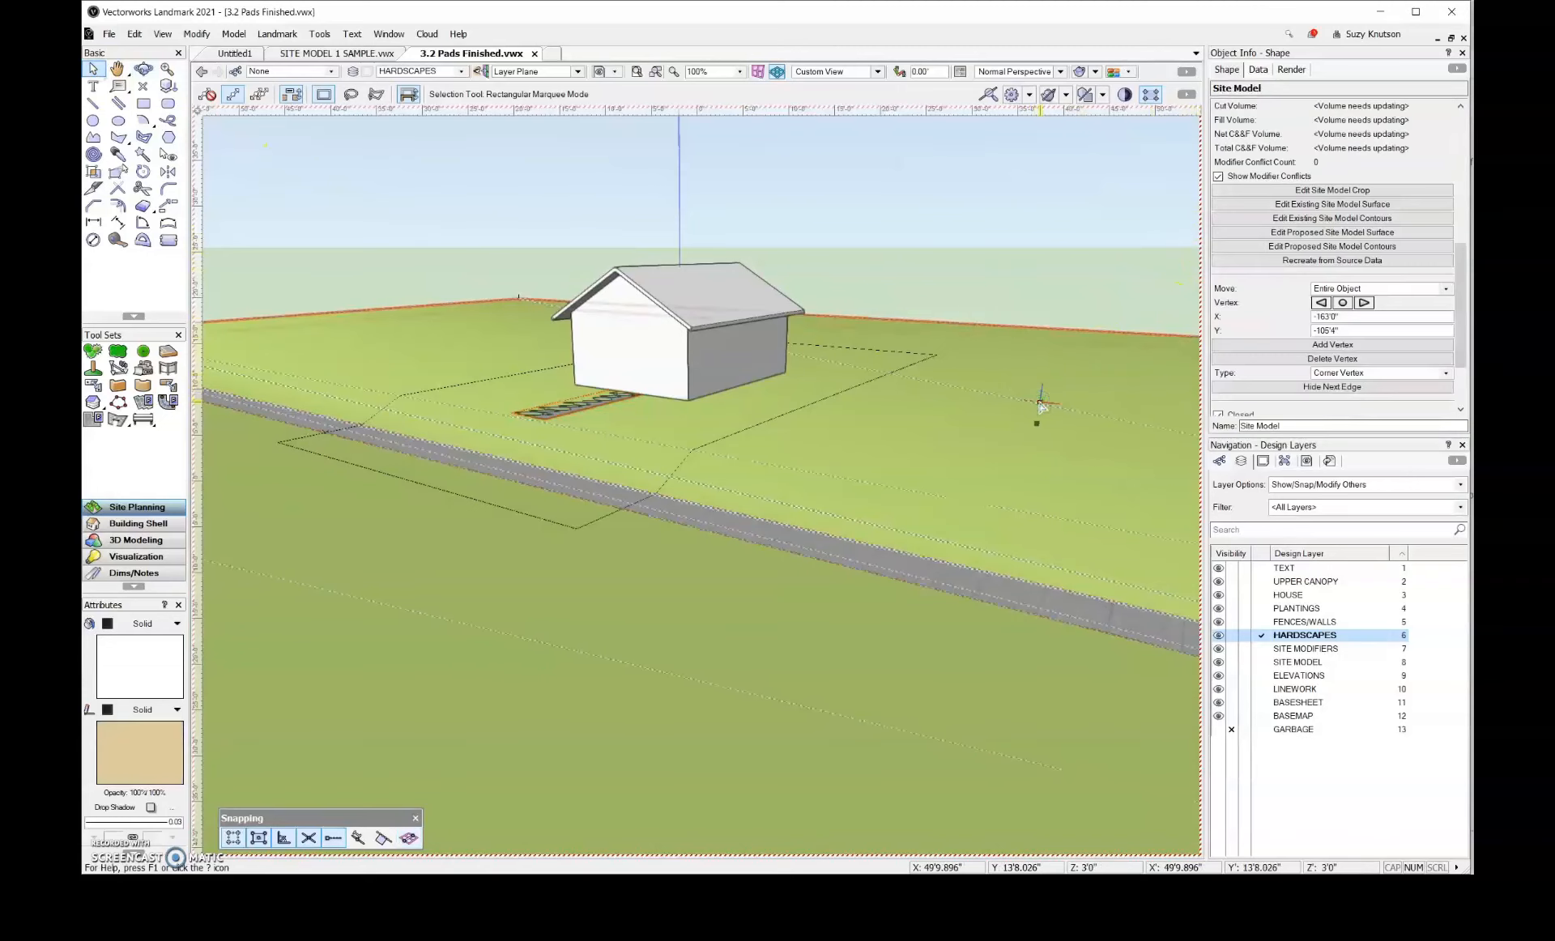
left_click(1462, 120)
left_click(1401, 205)
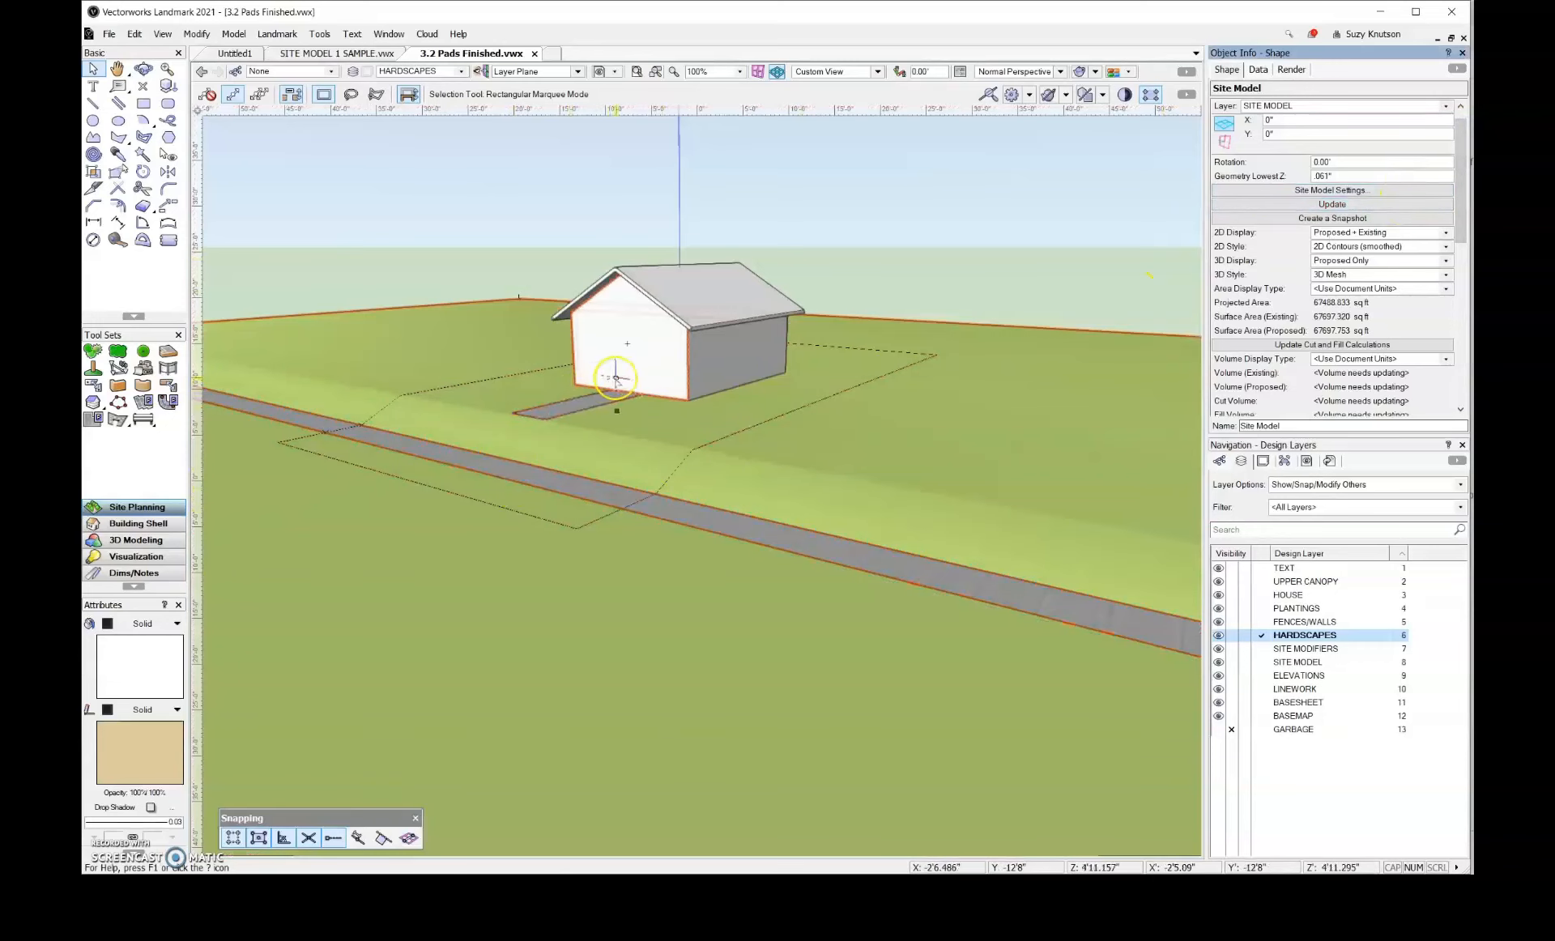